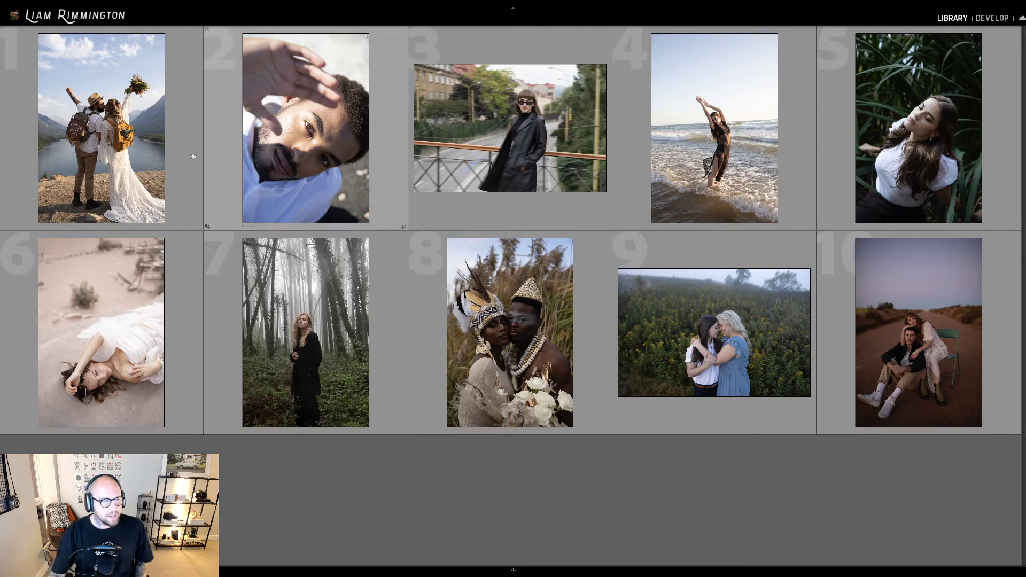
Open the mountain-lake wedding couple photo from the Library grid in the Develop module
{"action": "left_click", "coordinate": [143, 167]}
{"action": "key", "text": "d"}
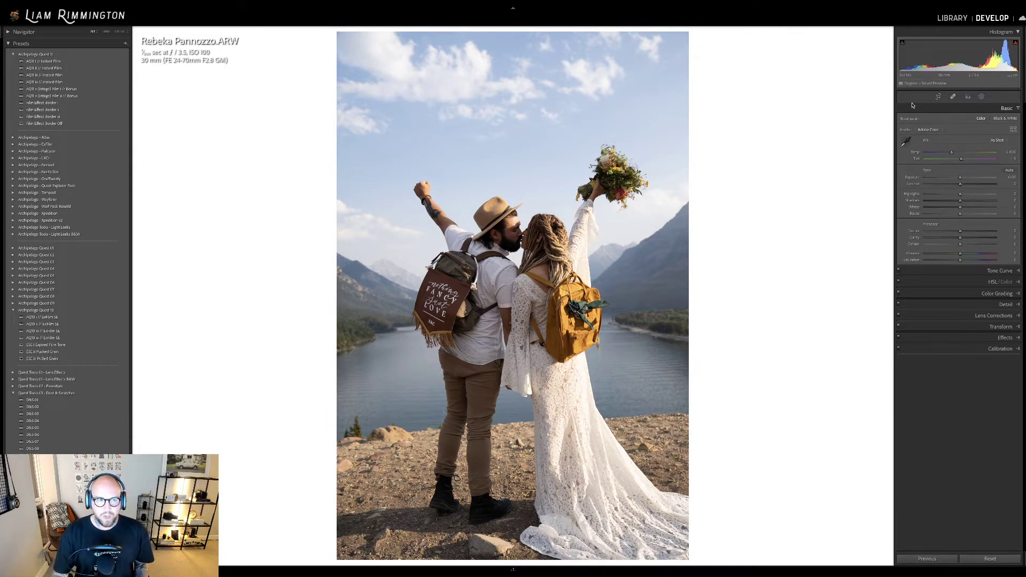
Raise the wedding photo's exposure to about +0.38
{"action": "left_click_drag", "start_coordinate": [960, 177], "coordinate": [957, 154]}
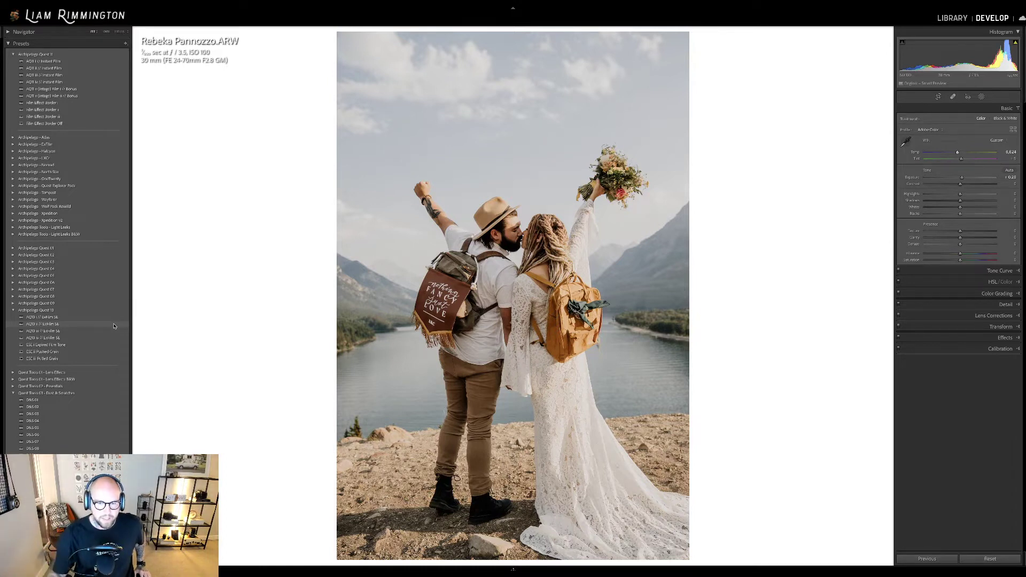
Apply the AQ10 ii film preset and set its profile Amount to about 200
{"action": "left_click", "coordinate": [114, 324]}
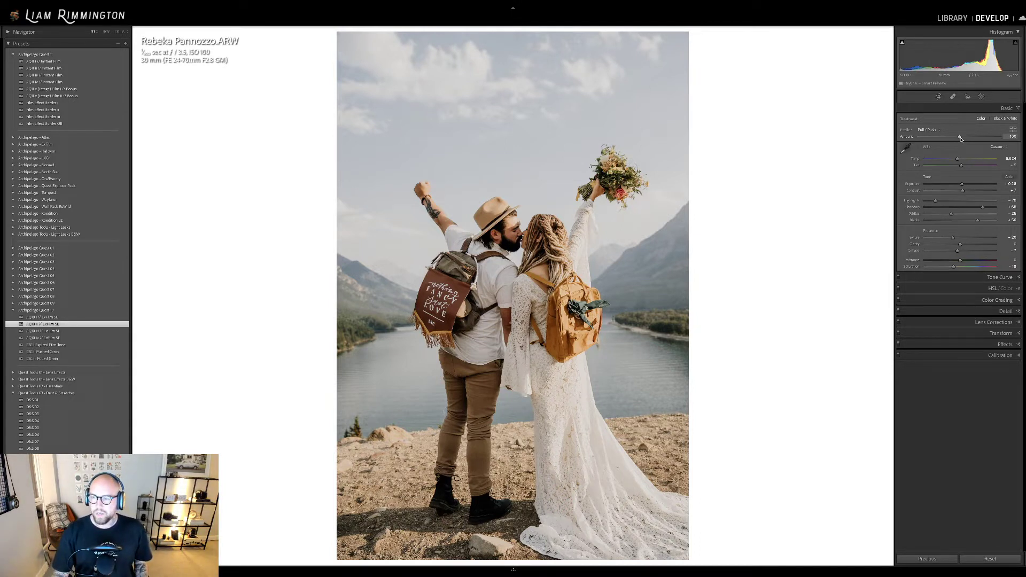
{"action": "left_click_drag", "start_coordinate": [960, 138], "coordinate": [906, 147]}
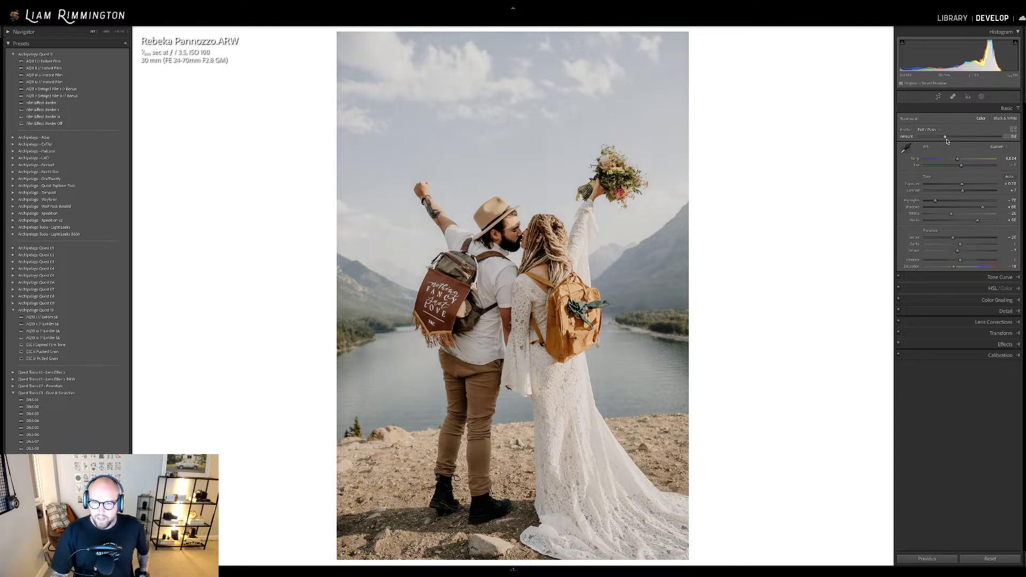
{"action": "left_click_drag", "start_coordinate": [971, 139], "coordinate": [935, 143]}
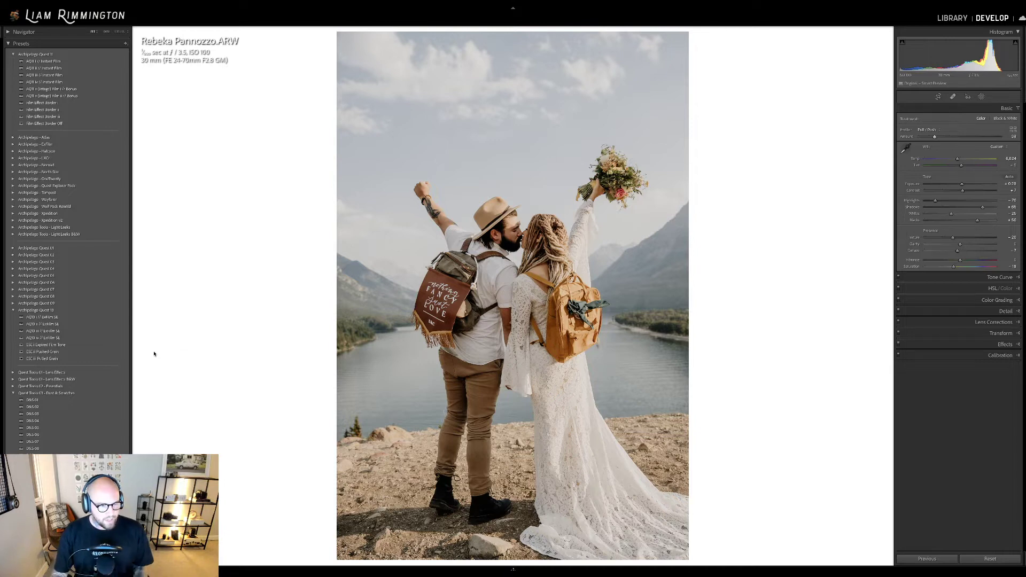
Apply the ESC II Pushed Grain preset, check the grain up close, and show Before/After view
{"action": "left_click", "coordinate": [91, 352]}
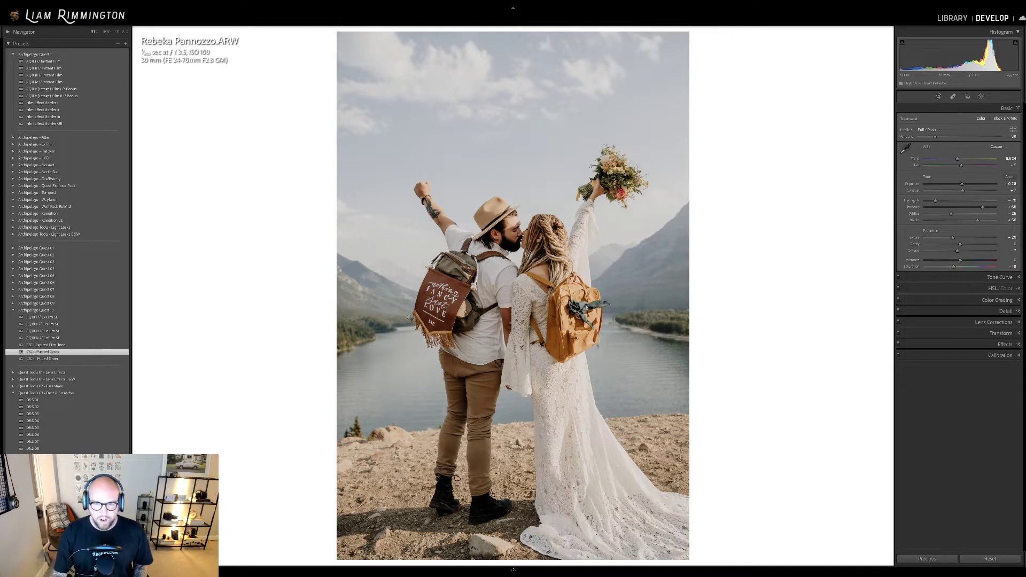
{"action": "left_click", "coordinate": [531, 214]}
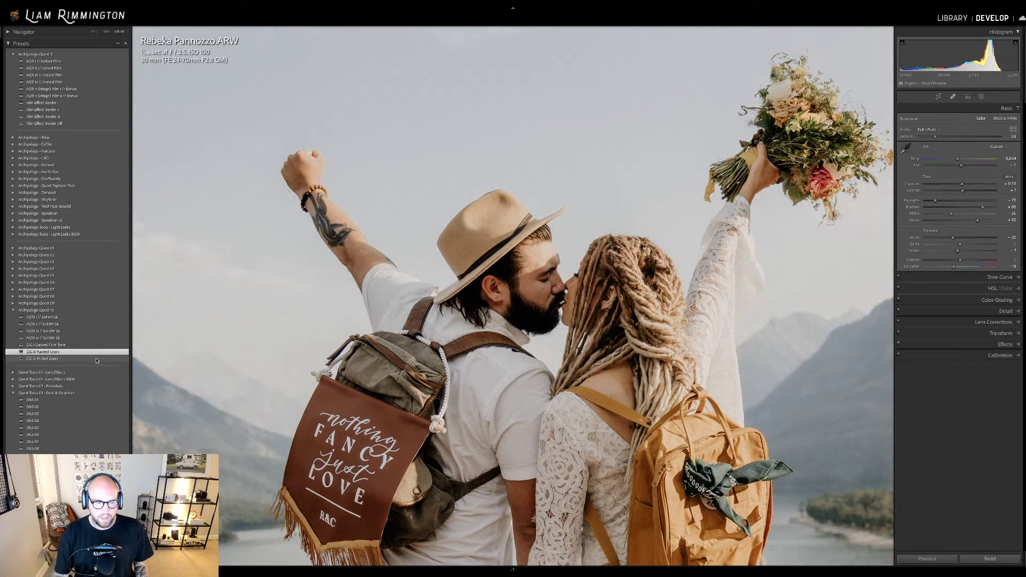
{"action": "left_click", "coordinate": [631, 269]}
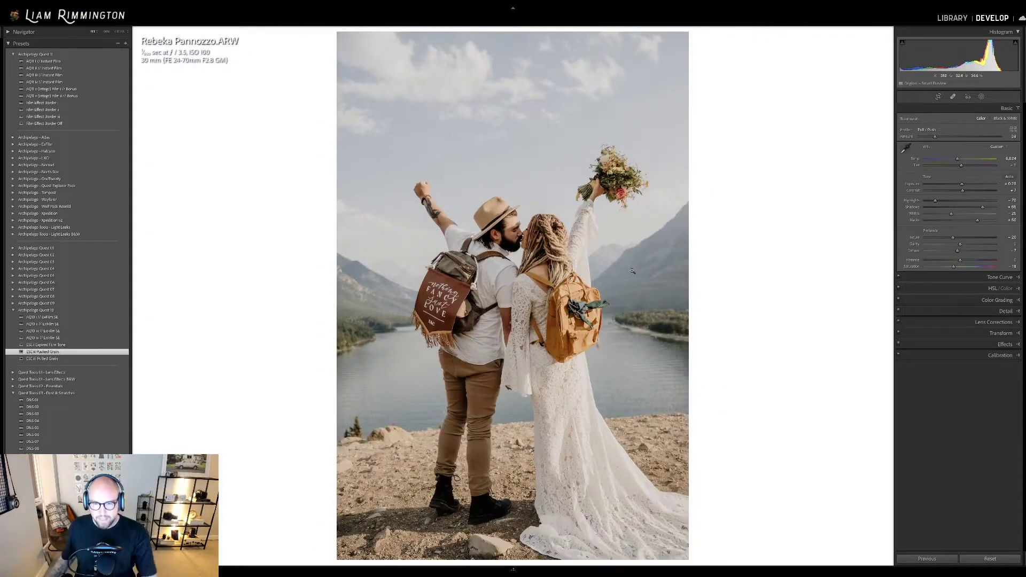
{"action": "key", "text": "y"}
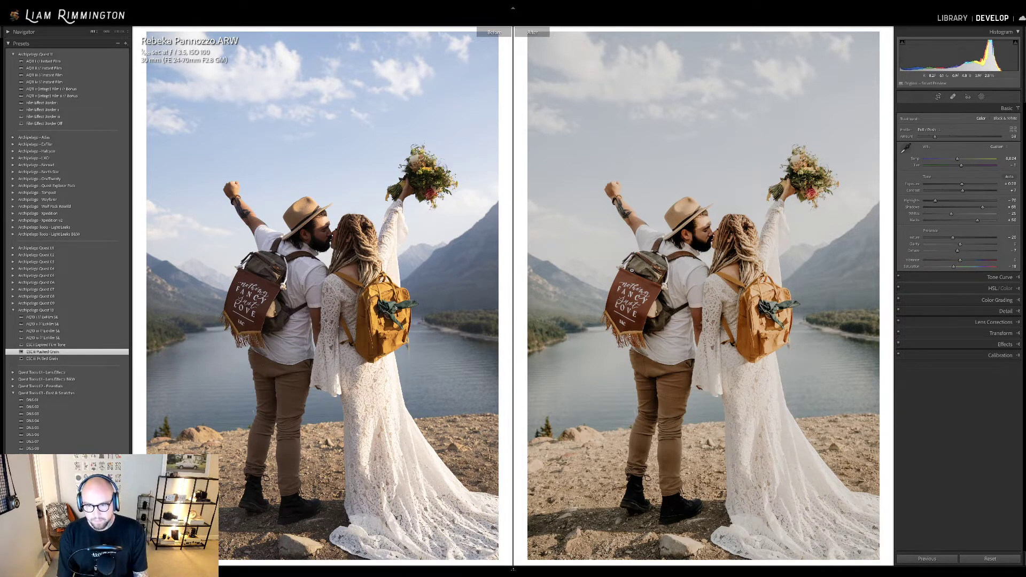
Toggle between the original and the edited wedding photo to compare the airy look
{"action": "key", "text": "backslash"}
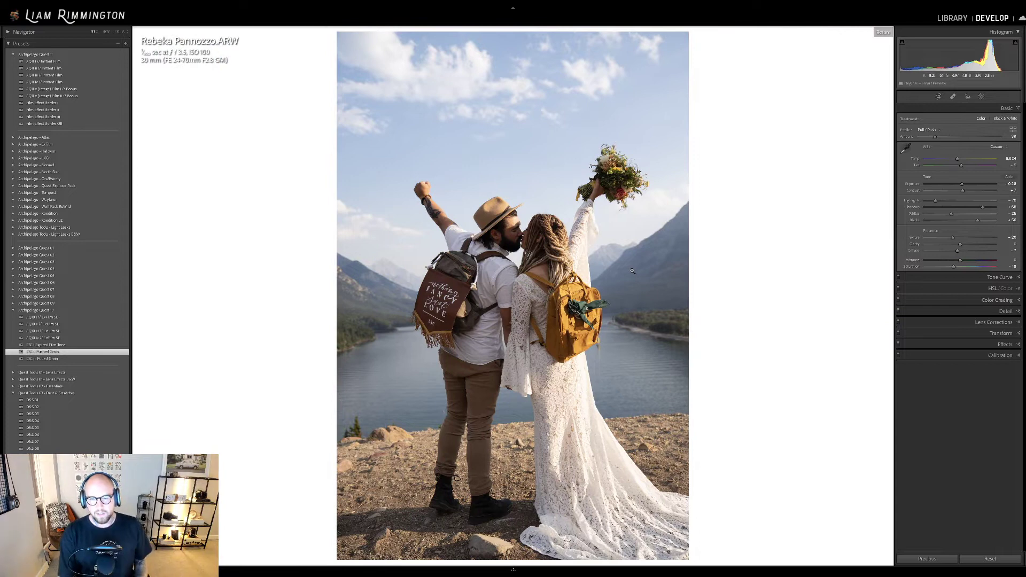
{"action": "key", "text": "backslash"}
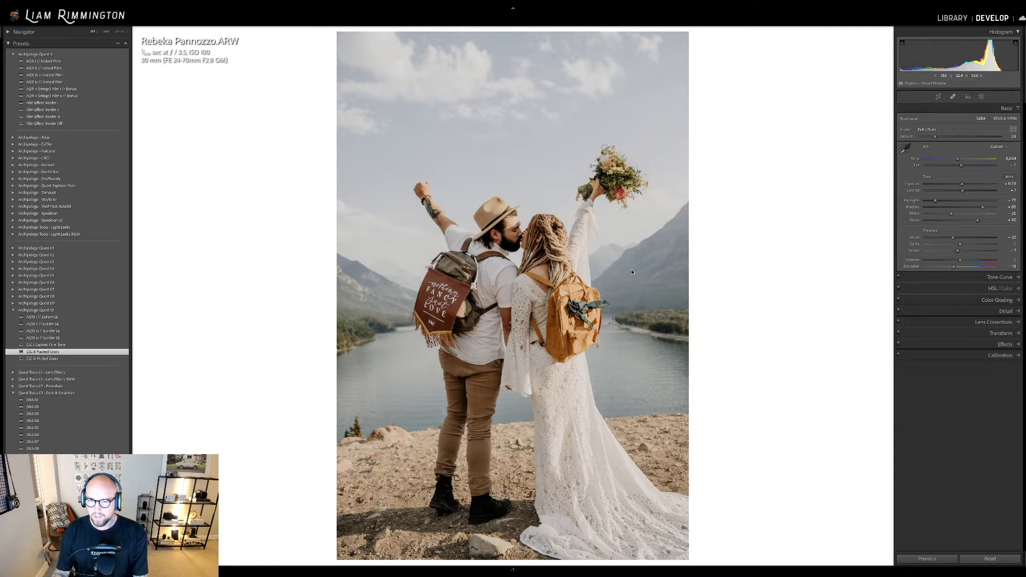
Return to the grid and open the foggy forest portrait, thumbnail 7, in Develop
{"action": "key", "text": "g"}
{"action": "left_click", "coordinate": [523, 470]}
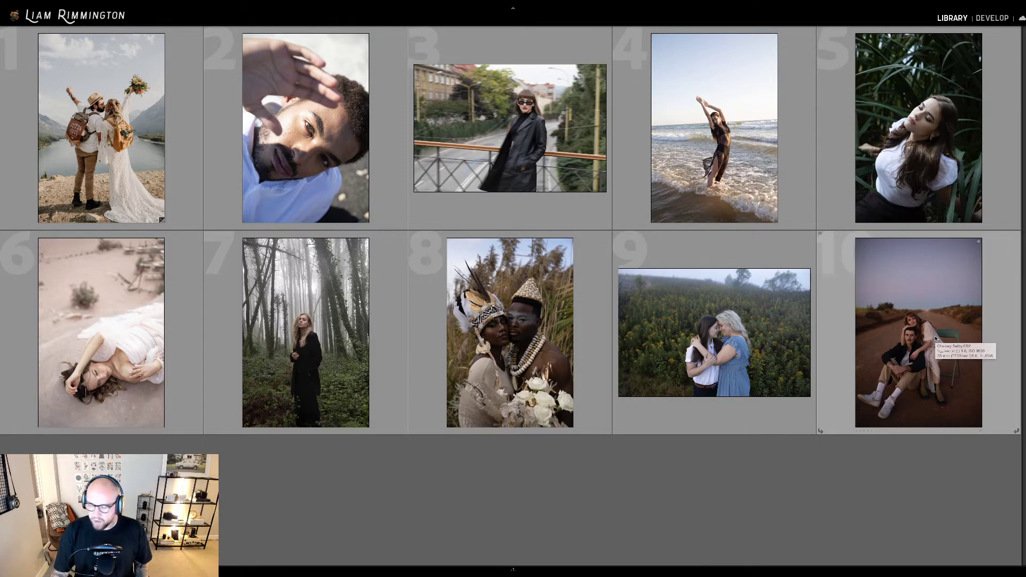
{"action": "left_click", "coordinate": [301, 351]}
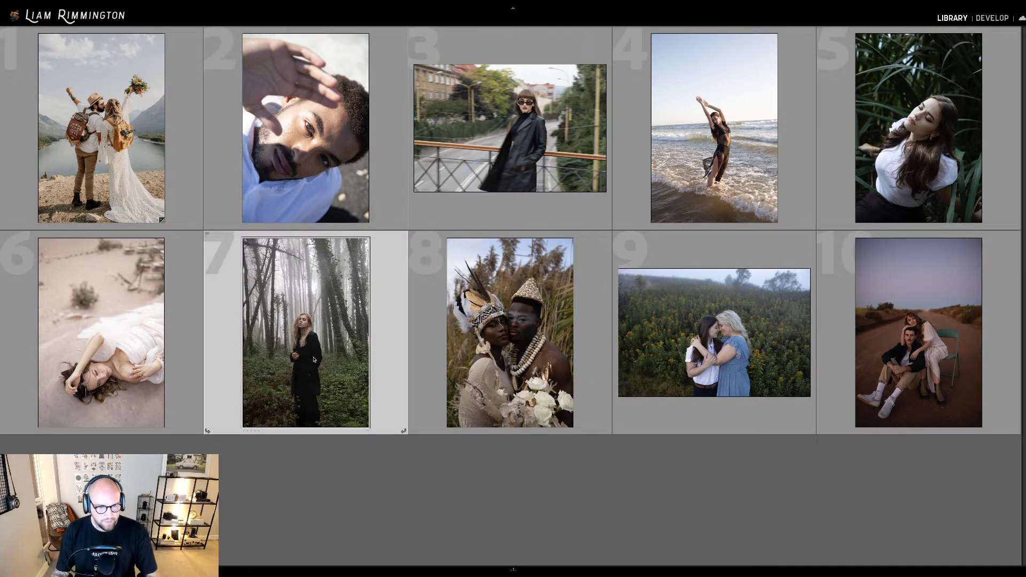
{"action": "key", "text": "d"}
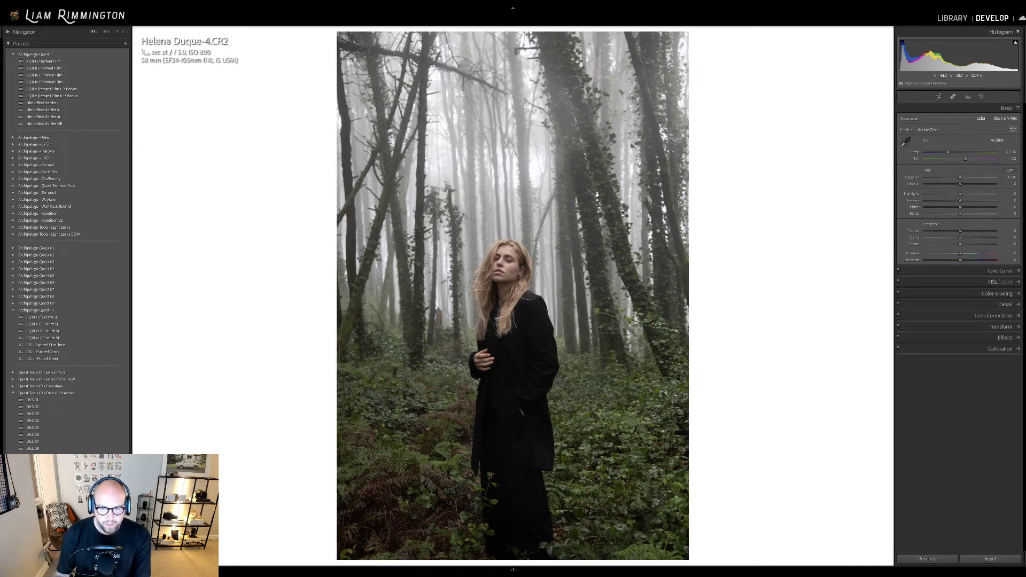
Raise the forest portrait's exposure to about +0.5 and warm the Temp slightly
{"action": "left_click_drag", "start_coordinate": [940, 69], "coordinate": [959, 69]}
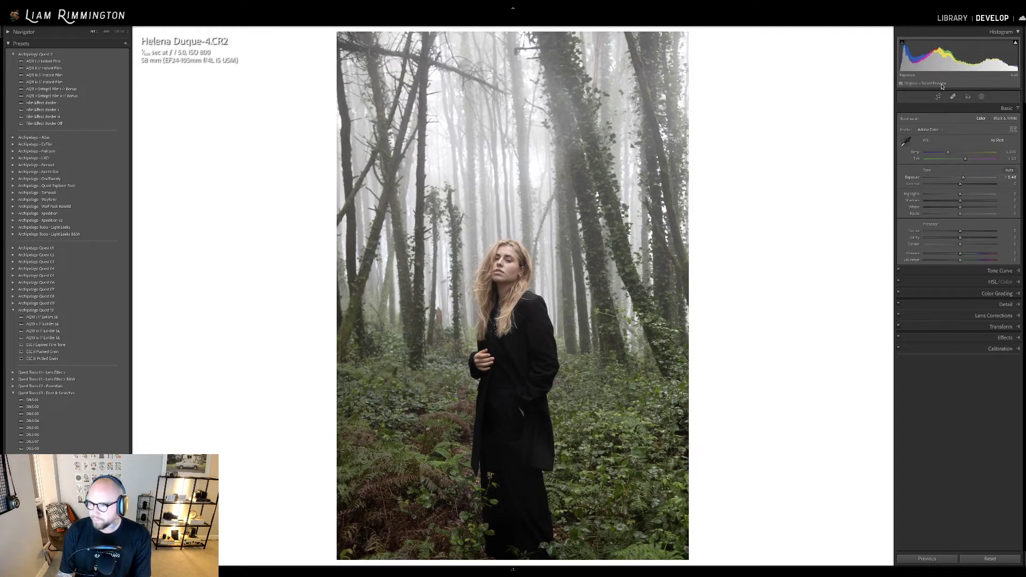
{"action": "left_click_drag", "start_coordinate": [948, 152], "coordinate": [950, 154]}
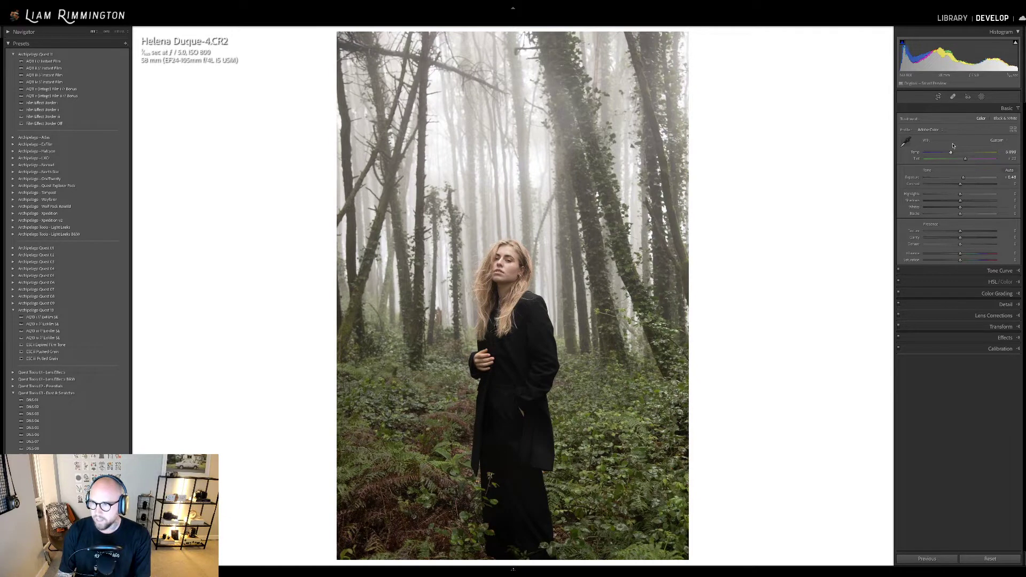
{"action": "left_click_drag", "start_coordinate": [955, 62], "coordinate": [959, 62]}
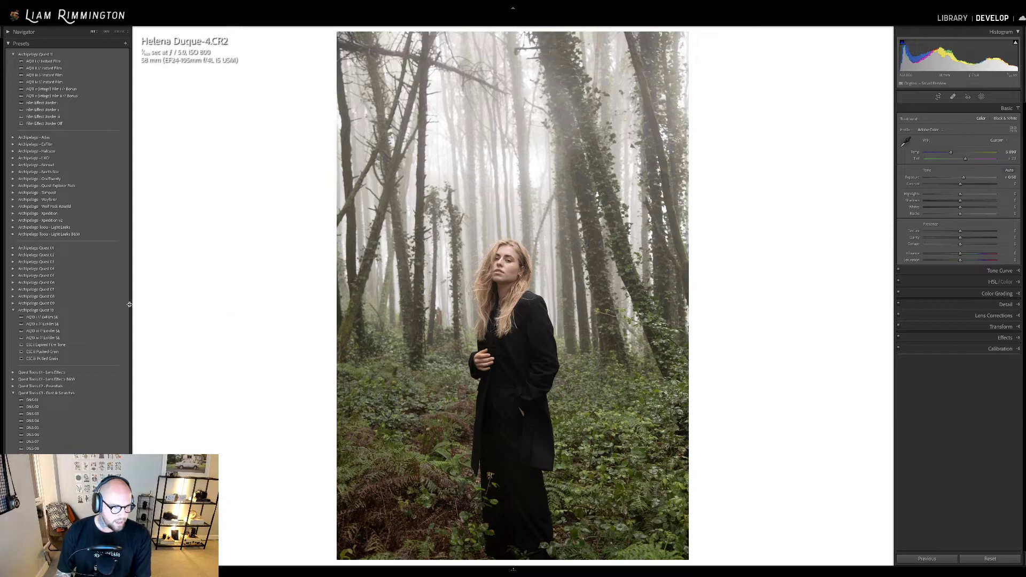
{"action": "mouse_move", "coordinate": [93, 317]}
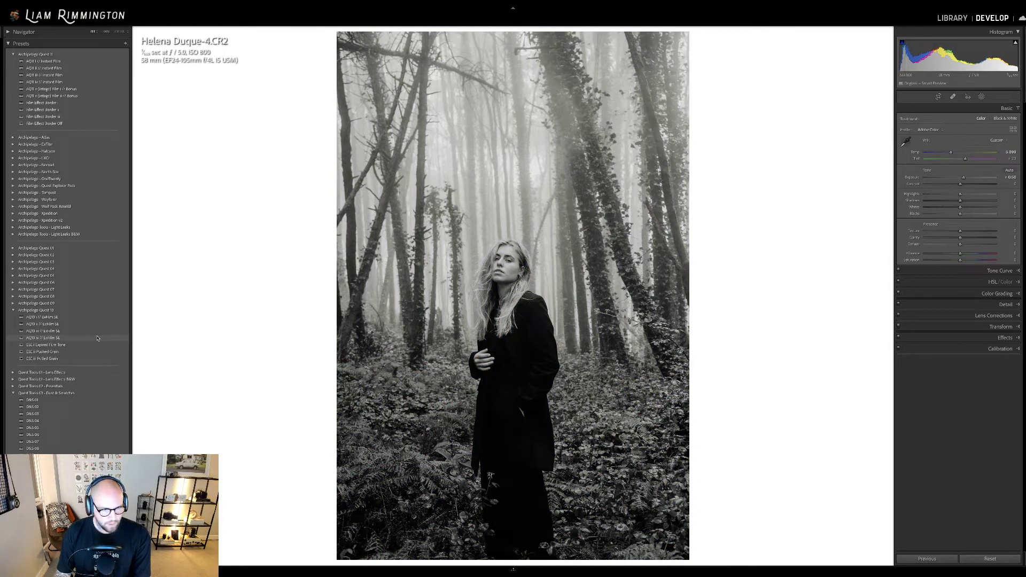
Apply the B&W film preset with profile Amount about 110 and exposure at +0.48
{"action": "left_click", "coordinate": [98, 337]}
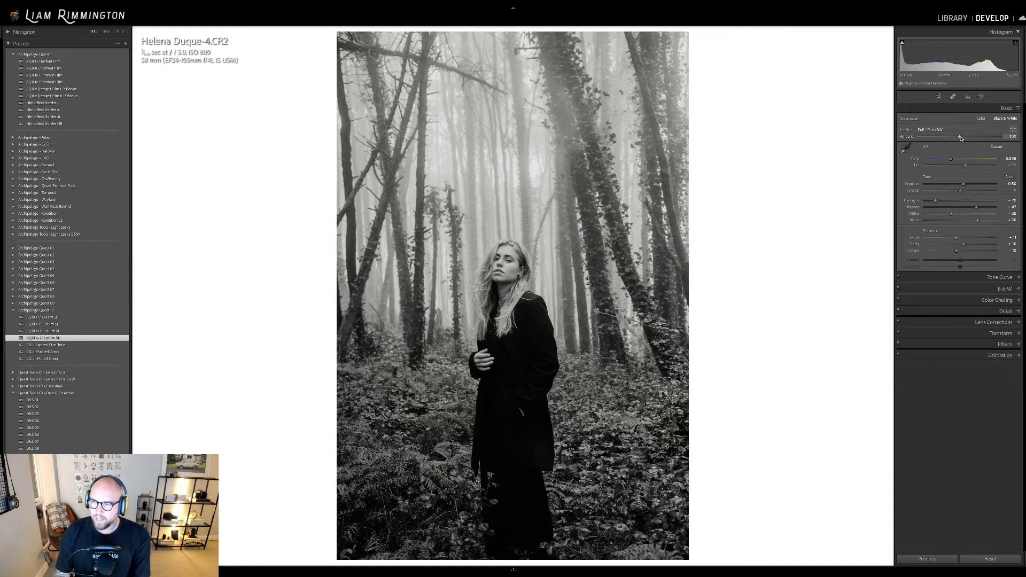
{"action": "left_click_drag", "start_coordinate": [959, 138], "coordinate": [999, 137]}
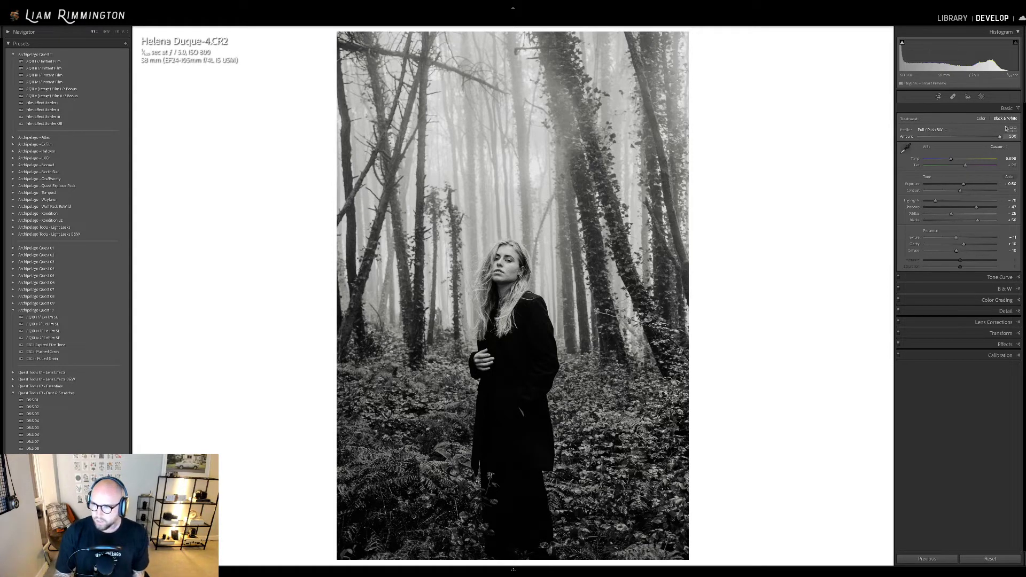
{"action": "mouse_move", "coordinate": [999, 136]}
{"action": "left_mouse_down"}
{"action": "mouse_move", "coordinate": [946, 137]}
{"action": "mouse_move", "coordinate": [1010, 138]}
{"action": "left_mouse_up"}
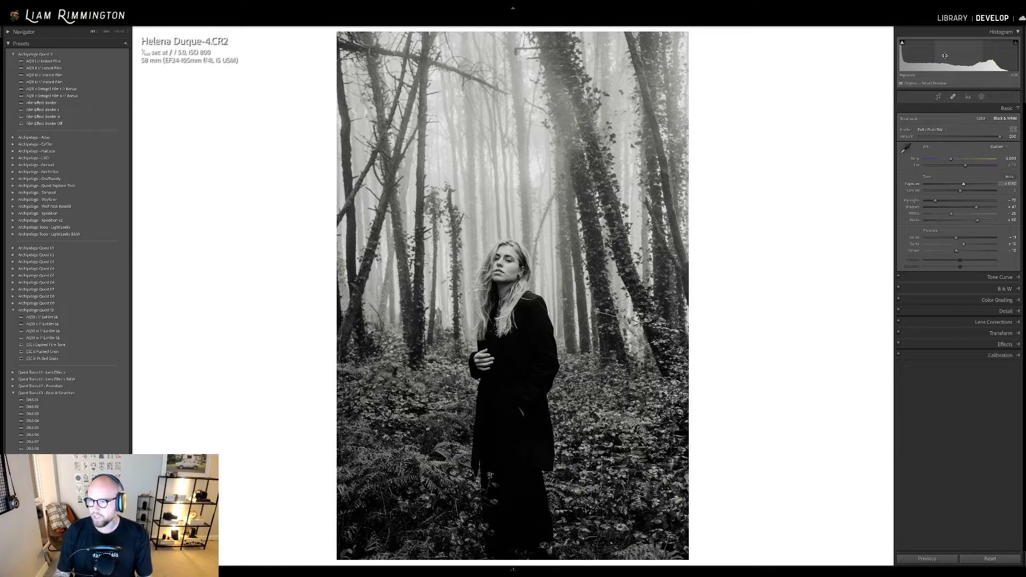
{"action": "left_click_drag", "start_coordinate": [945, 55], "coordinate": [942, 56]}
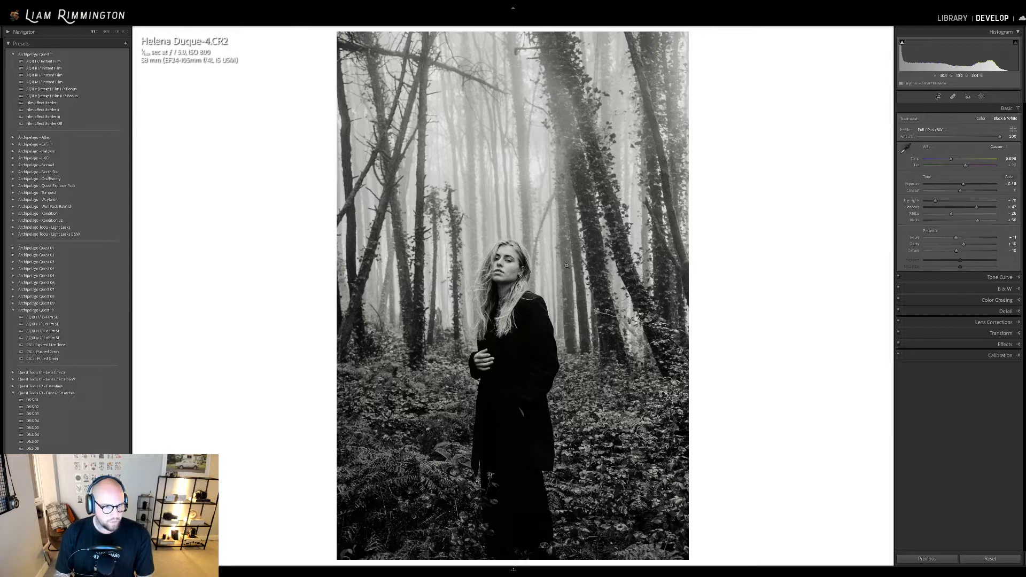
{"action": "left_click", "coordinate": [13, 387]}
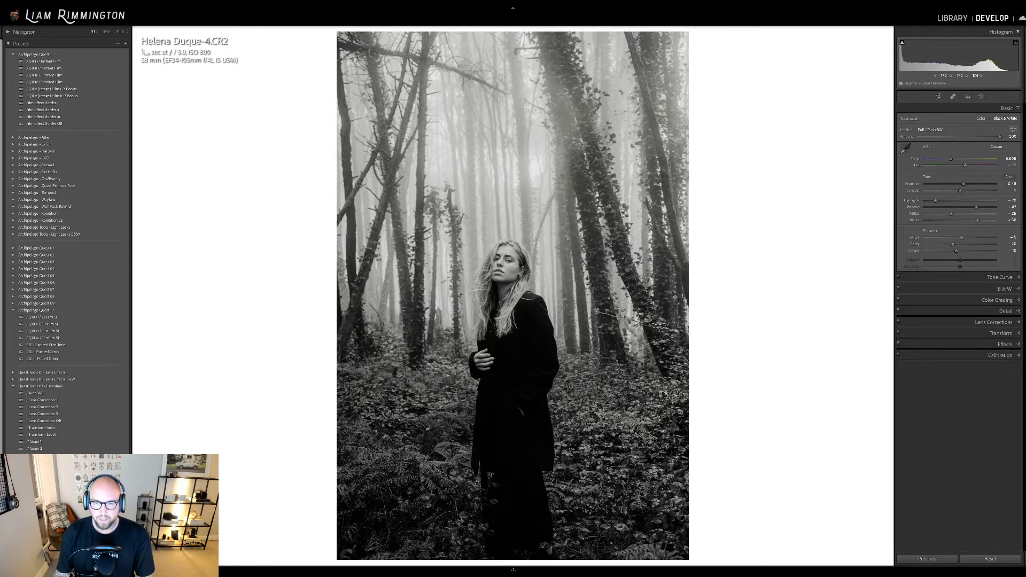
{"action": "left_click", "coordinate": [14, 386]}
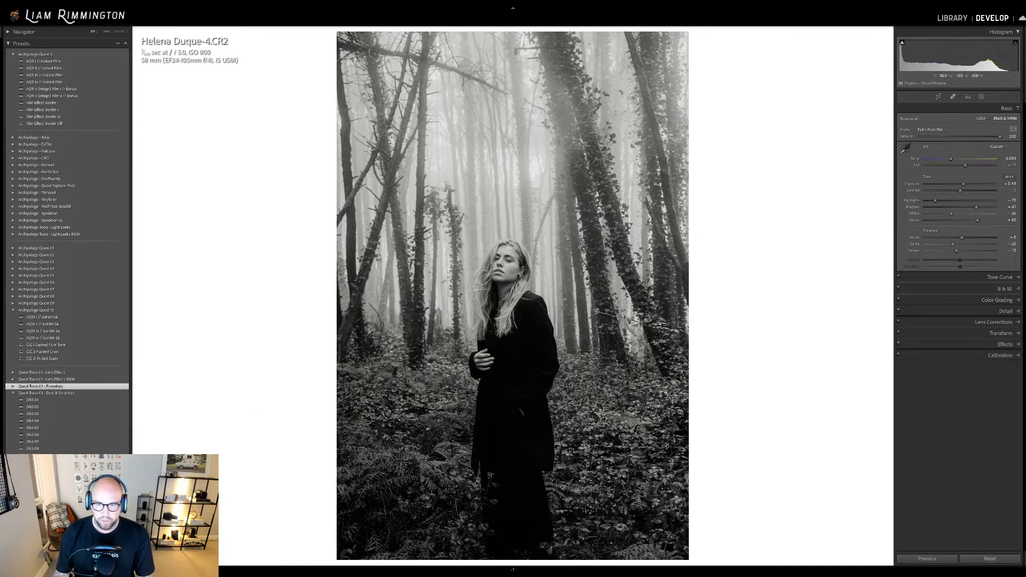
{"action": "key", "text": "v"}
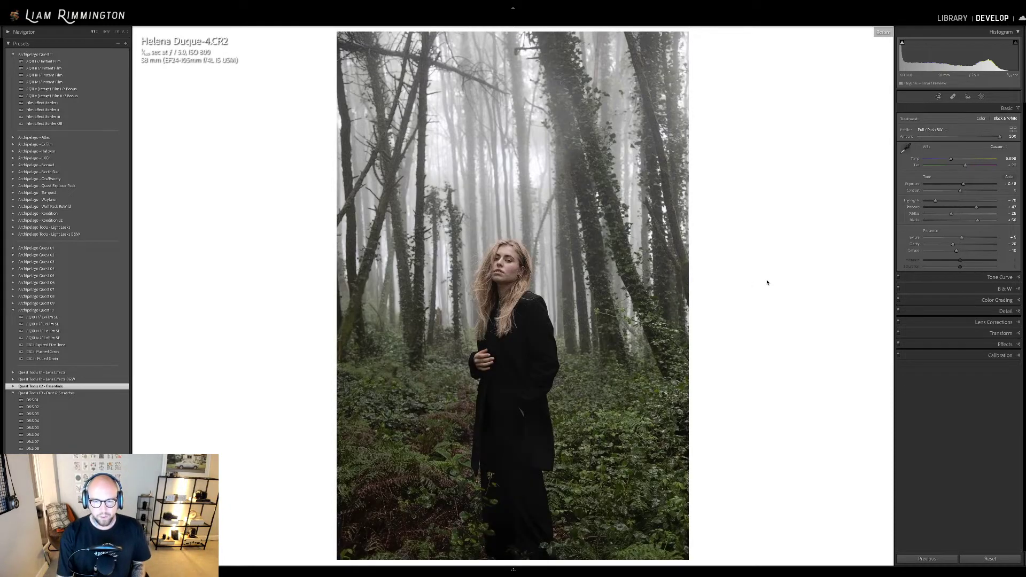
{"action": "key", "text": "v"}
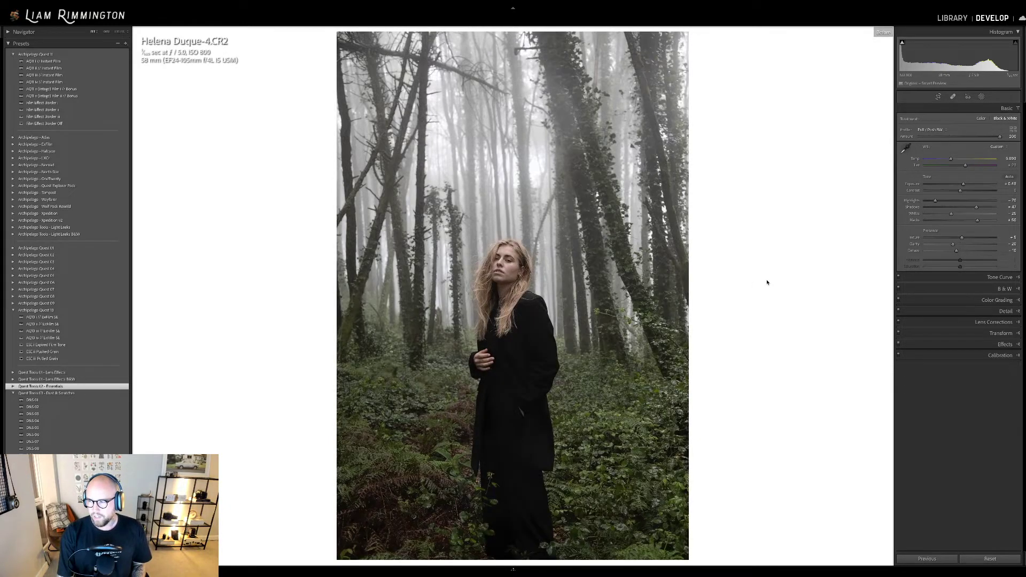
{"action": "key", "text": "v"}
{"action": "key", "text": "v"}
{"action": "key", "text": "v"}
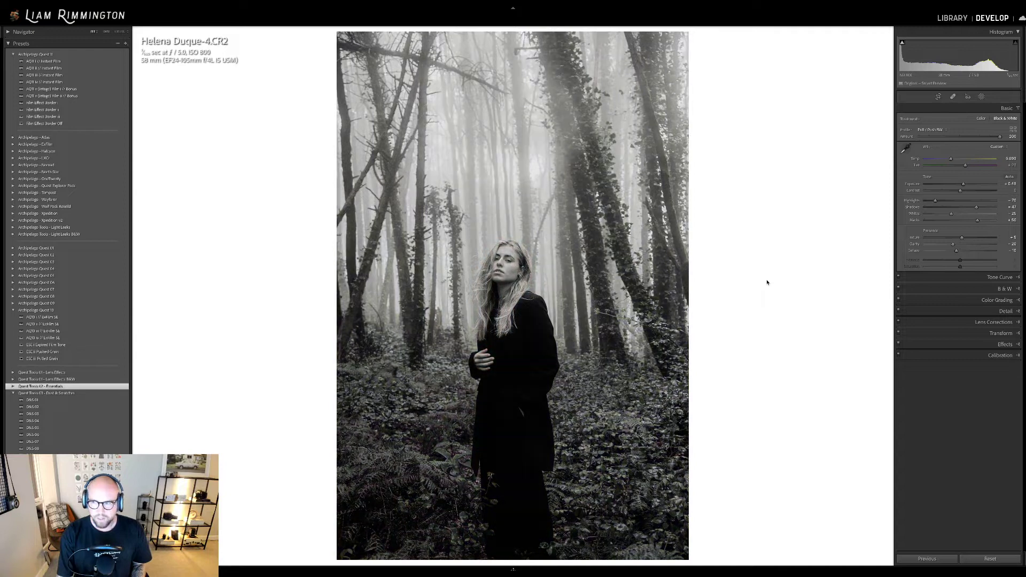
{"action": "key", "text": "v"}
{"action": "key", "text": "v"}
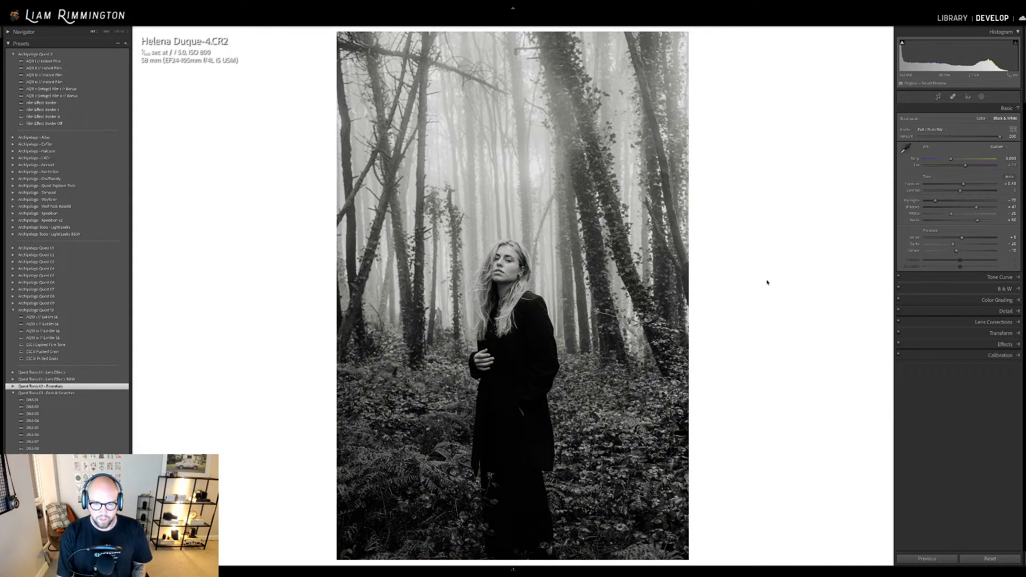
{"action": "key", "text": "v"}
{"action": "key", "text": "v"}
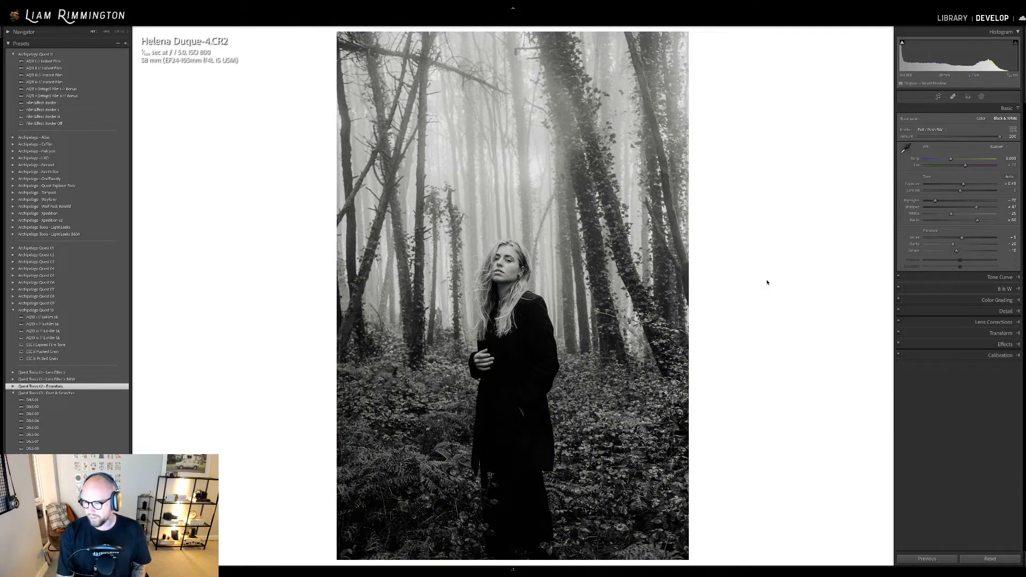
{"action": "key", "text": "v"}
{"action": "key", "text": "v"}
{"action": "key", "text": "y"}
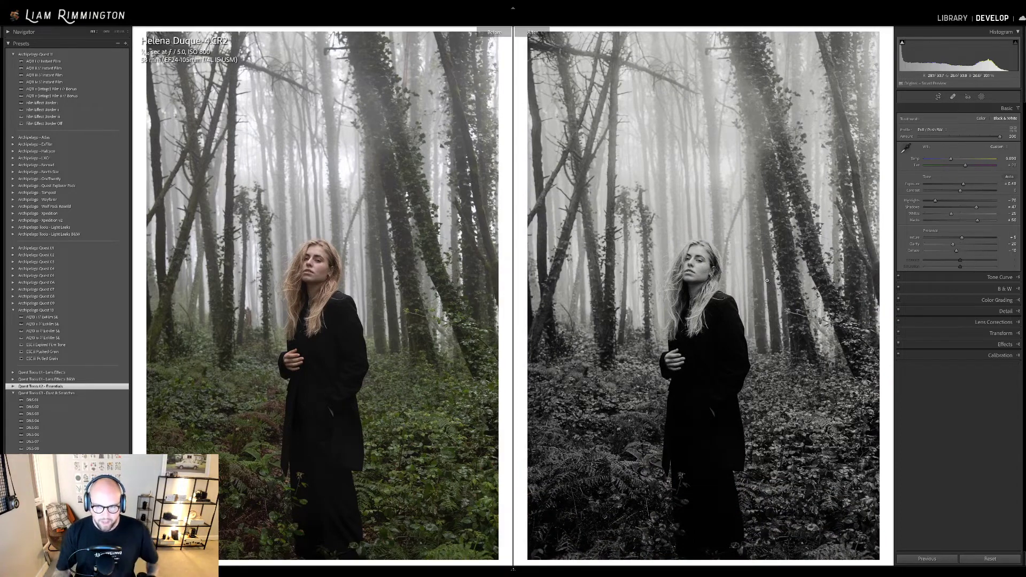
{"action": "left_click", "coordinate": [640, 245]}
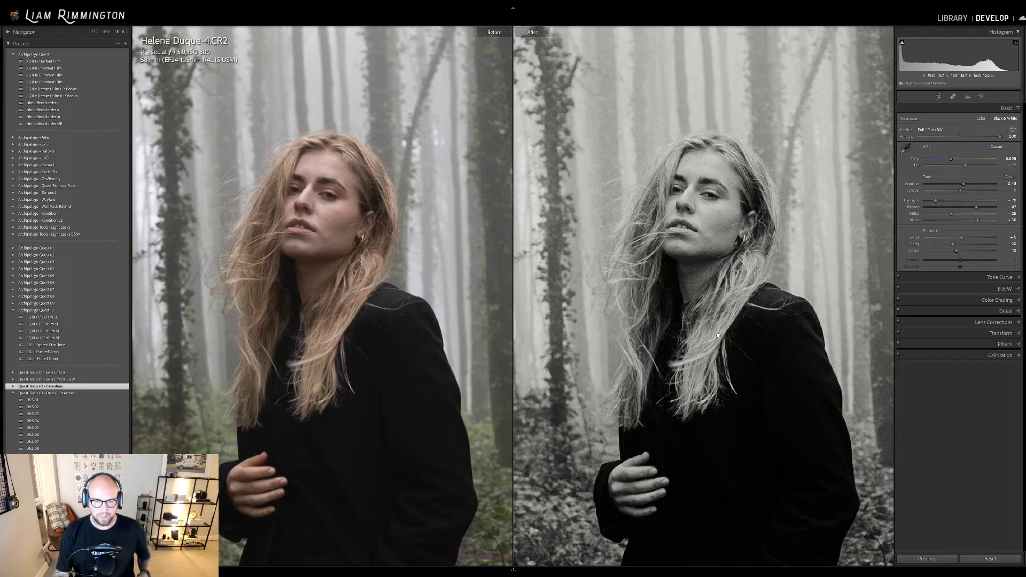
{"action": "scroll", "coordinate": [718, 335], "scroll_direction": "down", "scroll_amount": 2}
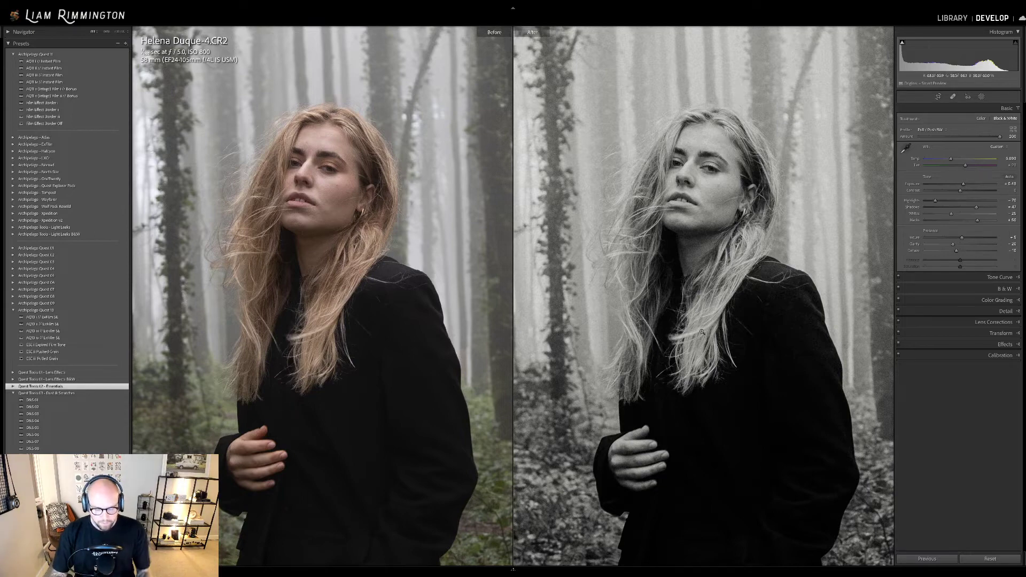
{"action": "left_click", "coordinate": [700, 319]}
{"action": "key", "text": "y"}
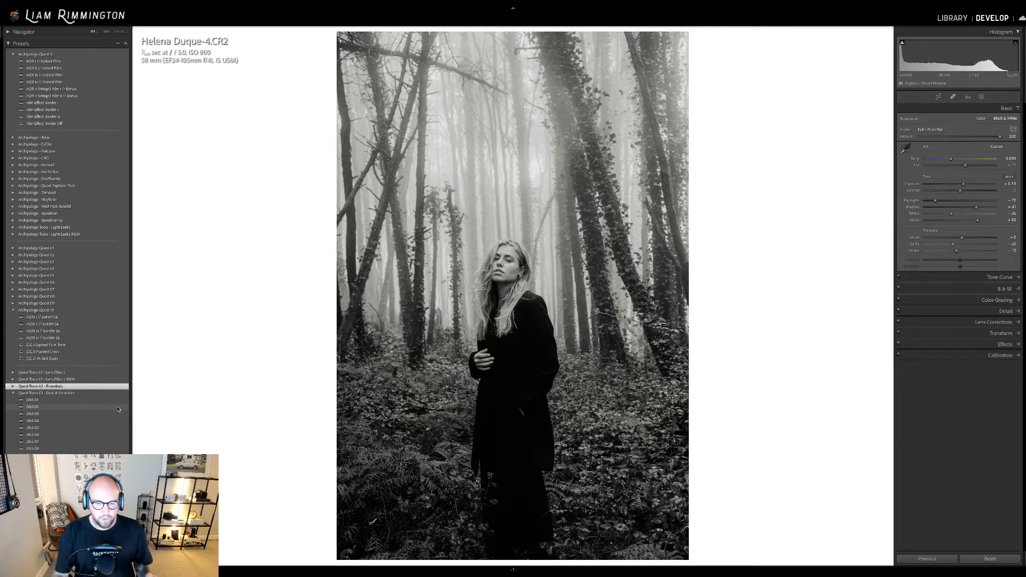
Apply the D&S 02 preset, inspect the scratches at 1:1 across the portrait, then open Masking
{"action": "left_click", "coordinate": [118, 408]}
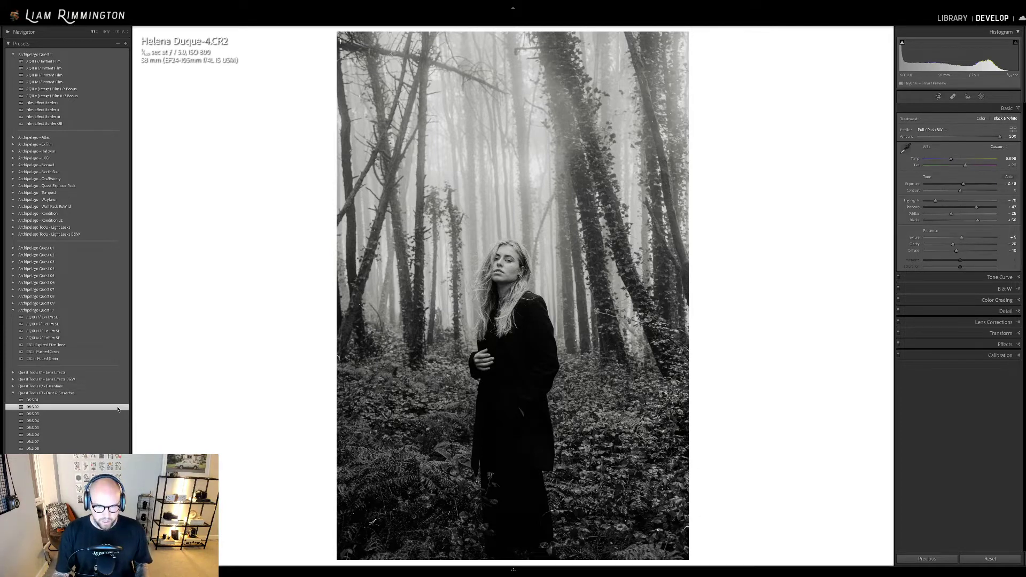
{"action": "left_click", "coordinate": [396, 480]}
{"action": "left_click_drag", "start_coordinate": [395, 480], "coordinate": [481, 232]}
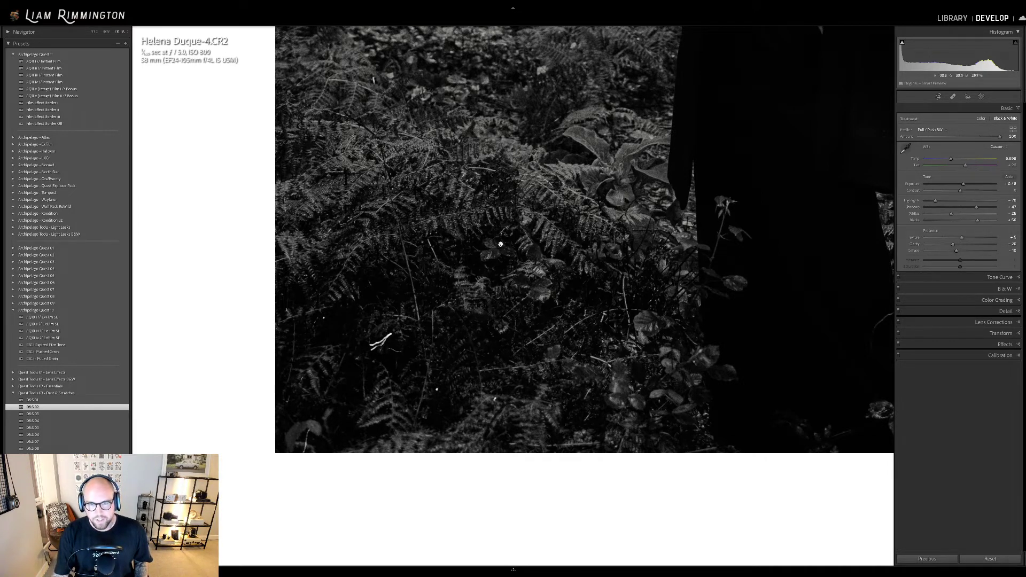
{"action": "left_click_drag", "start_coordinate": [506, 408], "coordinate": [208, 260]}
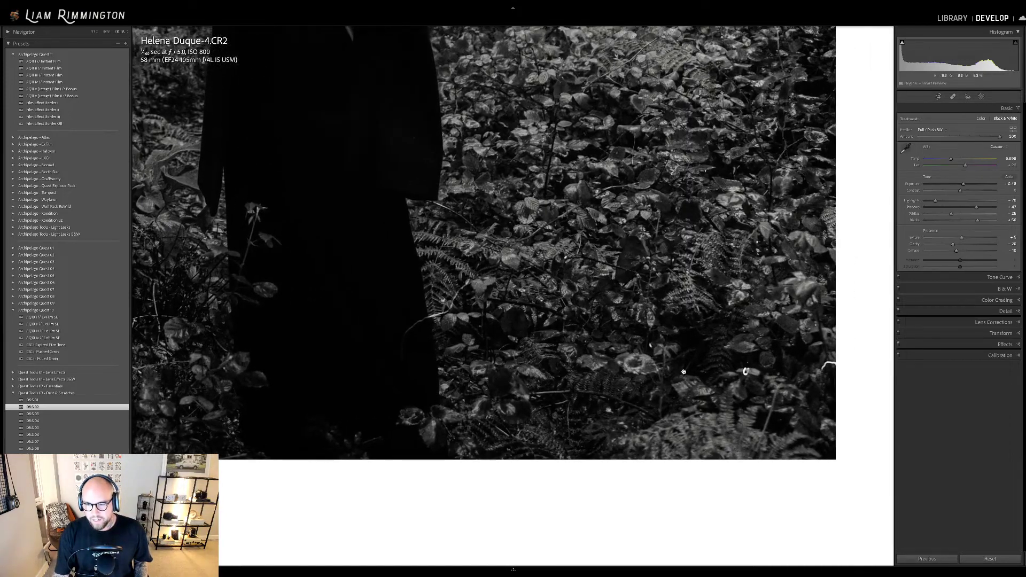
{"action": "scroll", "coordinate": [741, 147], "scroll_direction": "up", "scroll_amount": 10}
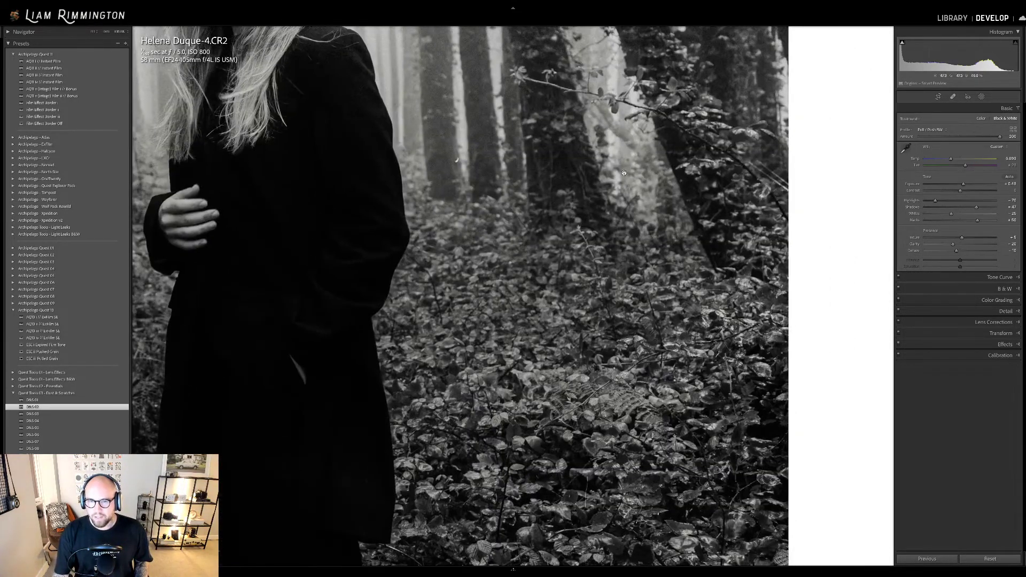
{"action": "left_click_drag", "start_coordinate": [624, 173], "coordinate": [689, 460]}
{"action": "left_click_drag", "start_coordinate": [740, 89], "coordinate": [802, 213]}
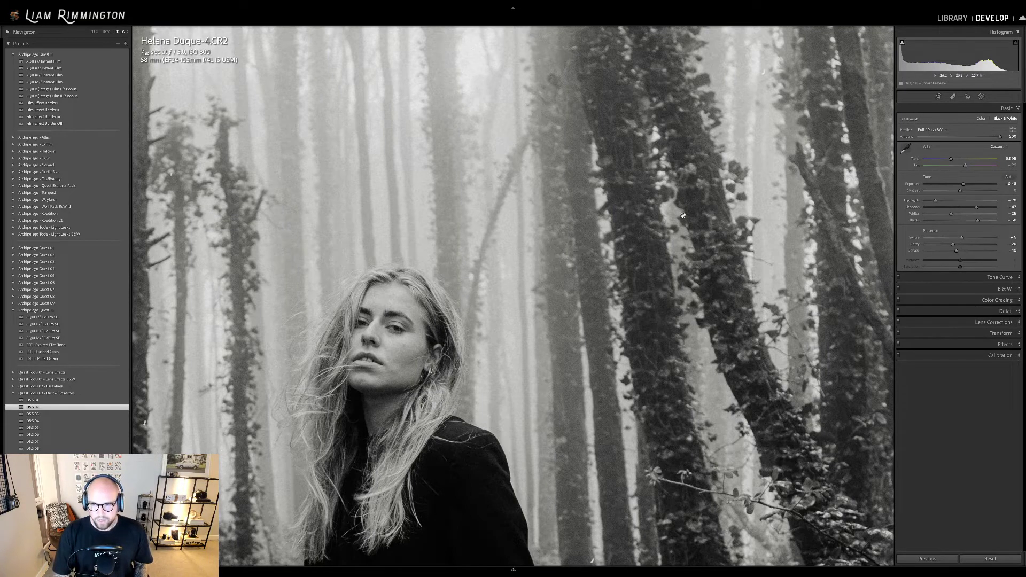
{"action": "left_click_drag", "start_coordinate": [683, 215], "coordinate": [642, 451]}
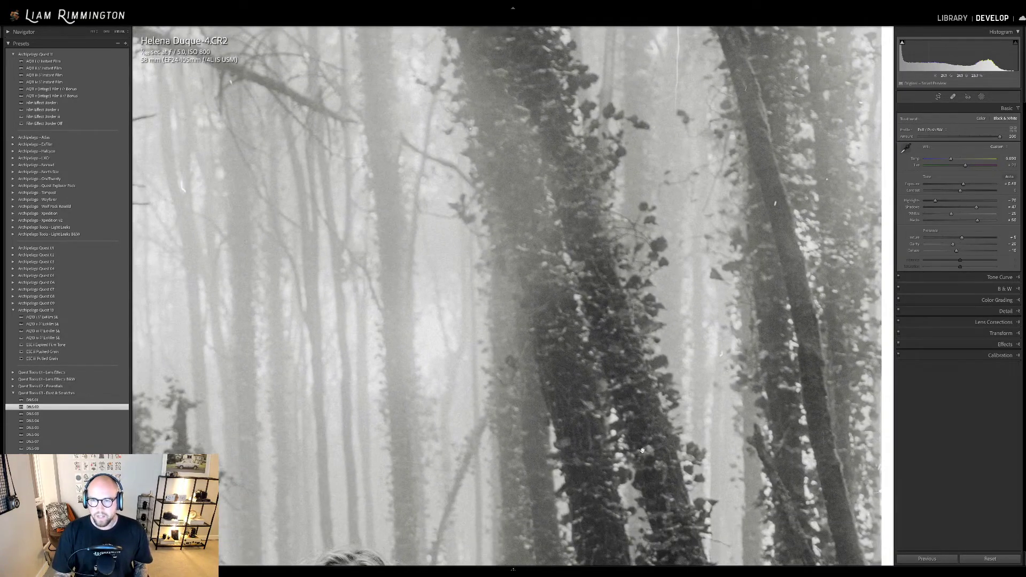
{"action": "left_click", "coordinate": [642, 450]}
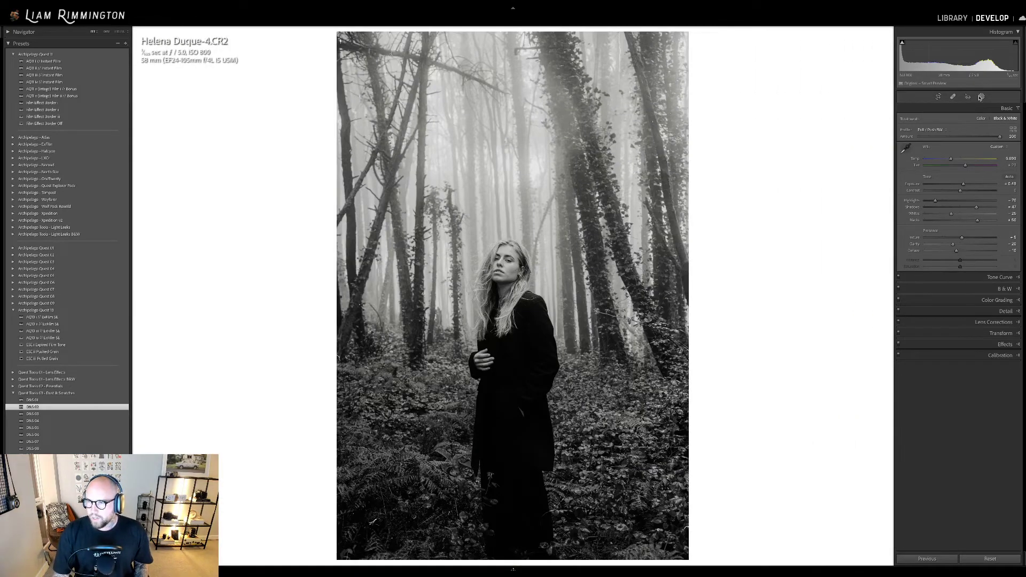
{"action": "left_click", "coordinate": [980, 97]}
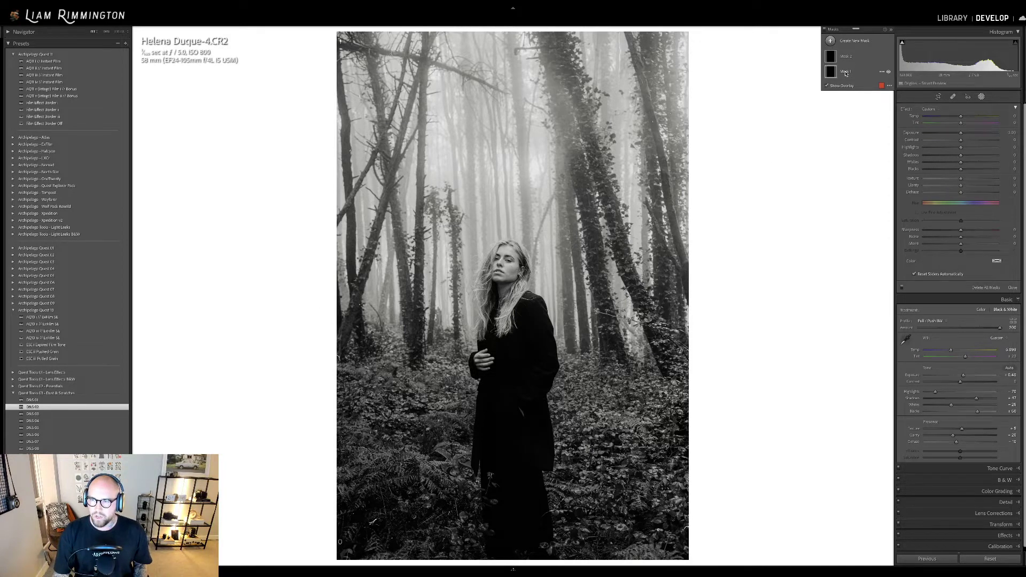
Expand Mask 2 to review Brush 1's settings, then close the masking tools
{"action": "left_click", "coordinate": [849, 62]}
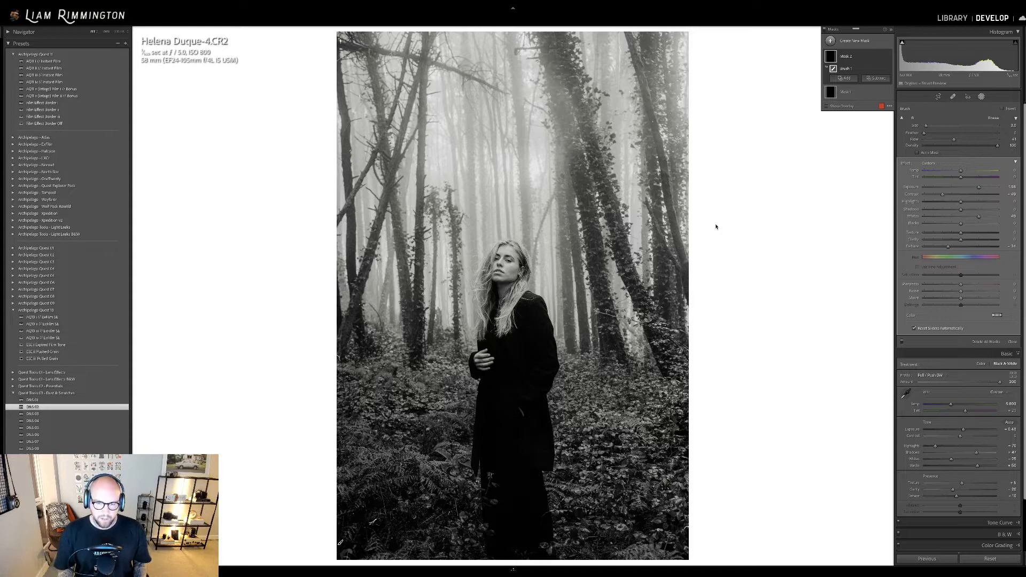
{"action": "left_click", "coordinate": [981, 96]}
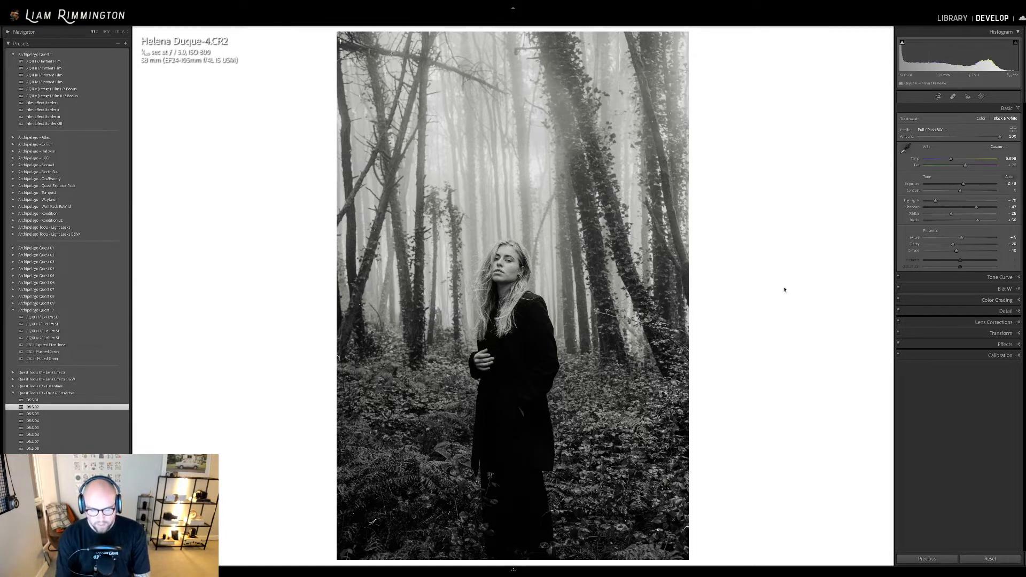
Check Before/After on the forest portrait, return to the Library grid and clear its selection
{"action": "key", "text": "y"}
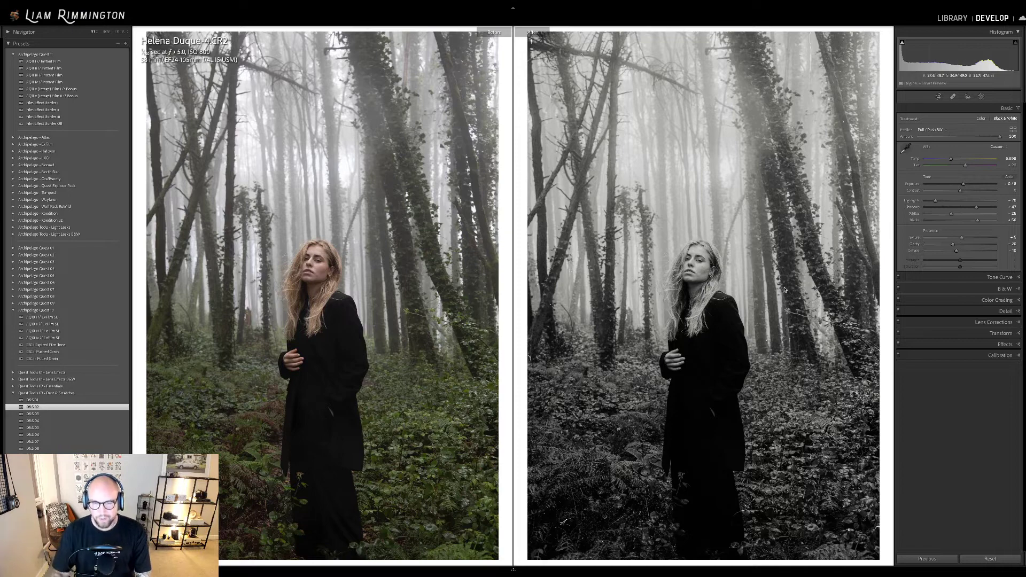
{"action": "key", "text": "g"}
{"action": "left_click", "coordinate": [513, 543]}
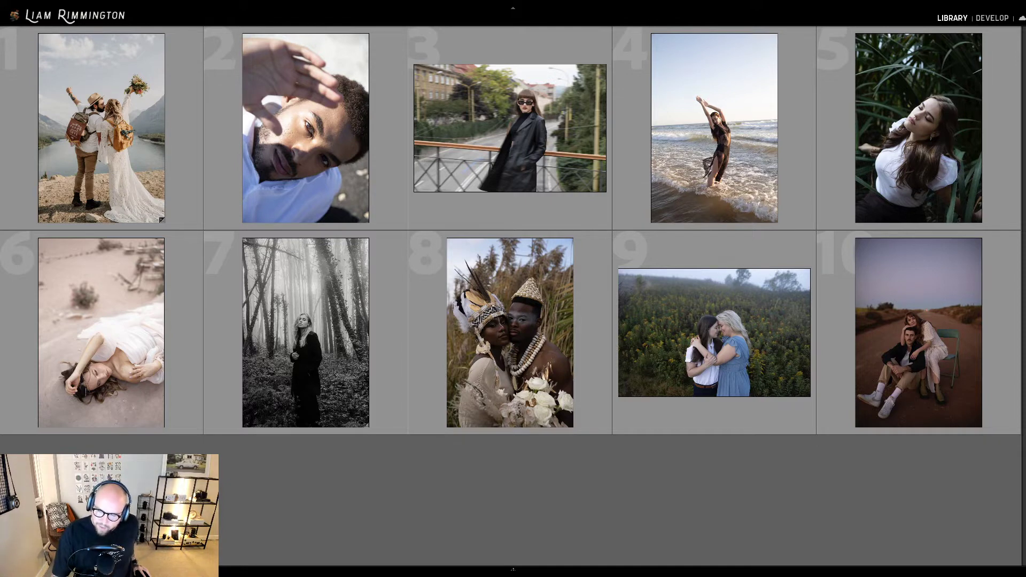
Open the dirt-road couple photo in Develop and raise its exposure to about +0.84
{"action": "left_click", "coordinate": [907, 340]}
{"action": "key", "text": "d"}
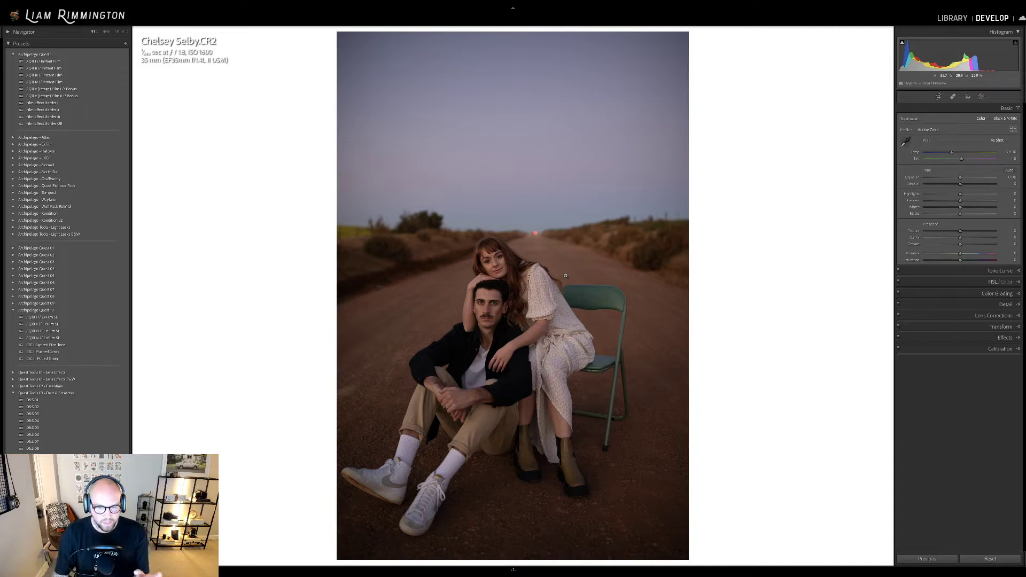
{"action": "left_click_drag", "start_coordinate": [943, 53], "coordinate": [967, 52]}
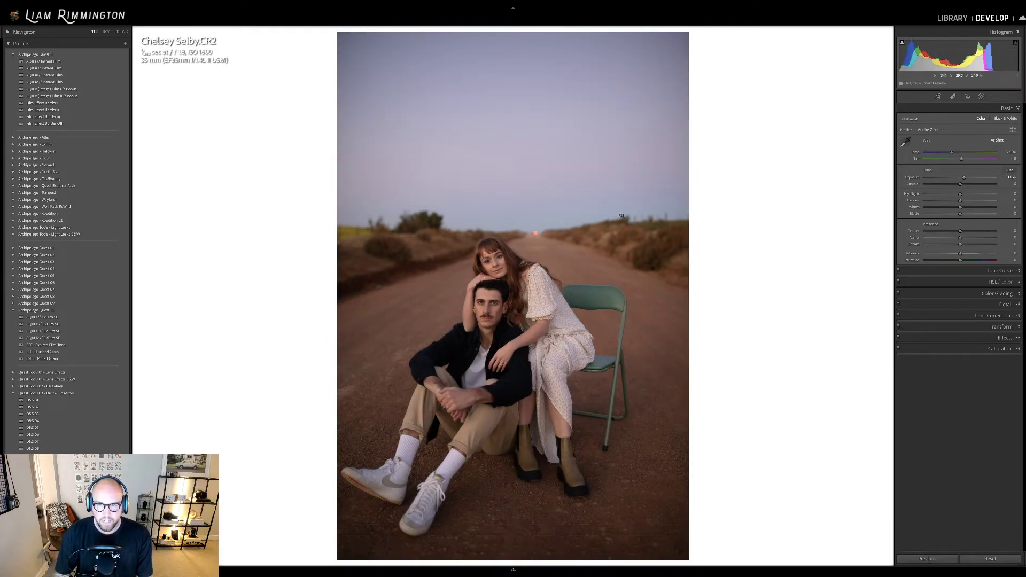
{"action": "left_click", "coordinate": [12, 387]}
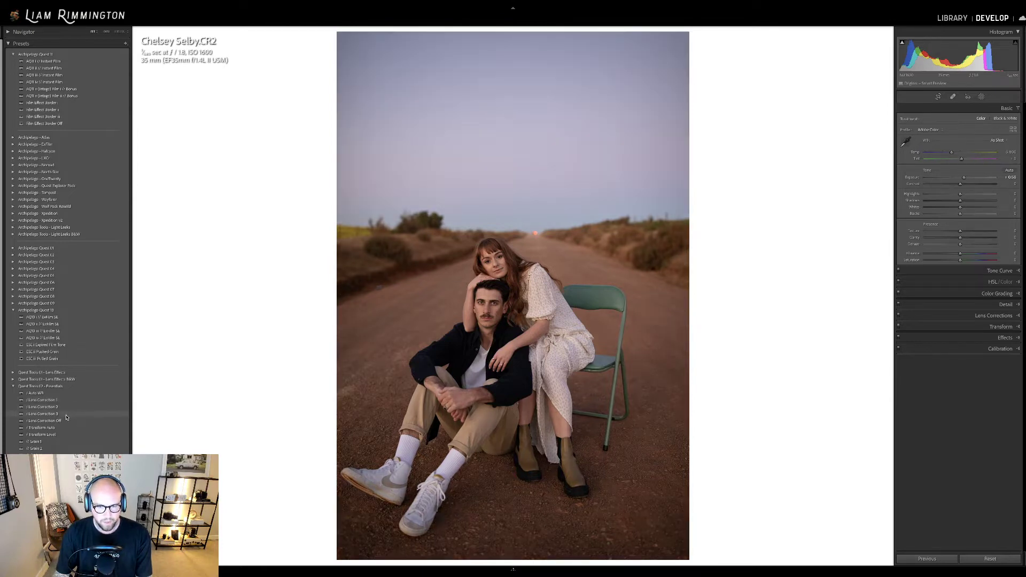
{"action": "left_click", "coordinate": [13, 387]}
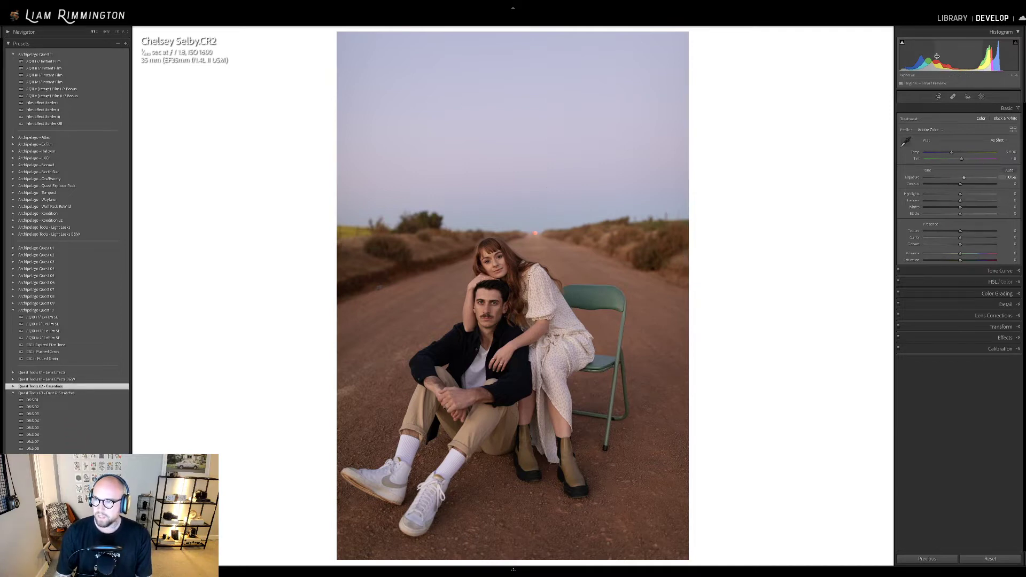
{"action": "left_click_drag", "start_coordinate": [981, 56], "coordinate": [989, 56]}
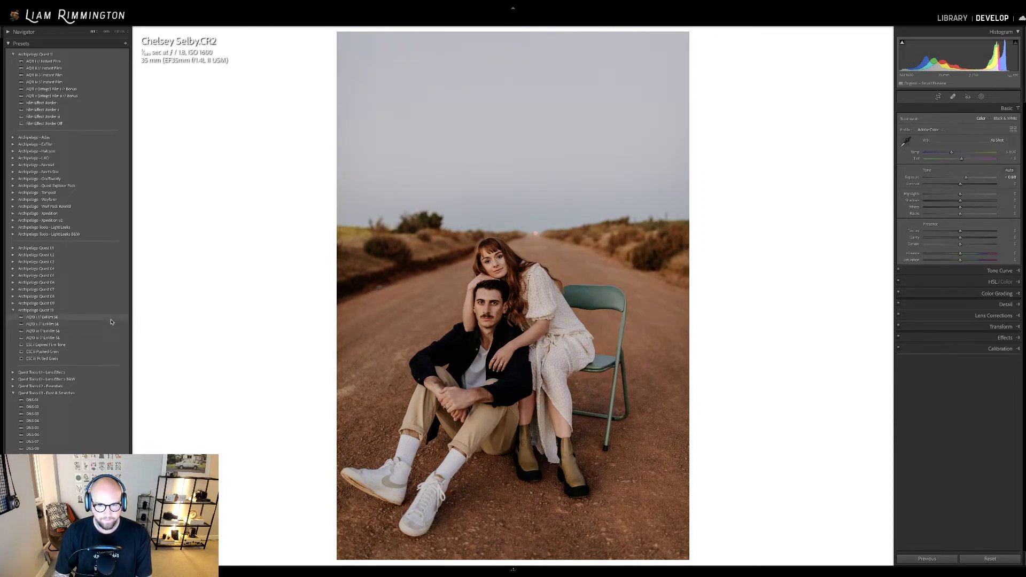
Apply AQ10 ii at amount ~69, set exposure to +1.02, and add ESC ii Pushed Grain
{"action": "left_click", "coordinate": [111, 325]}
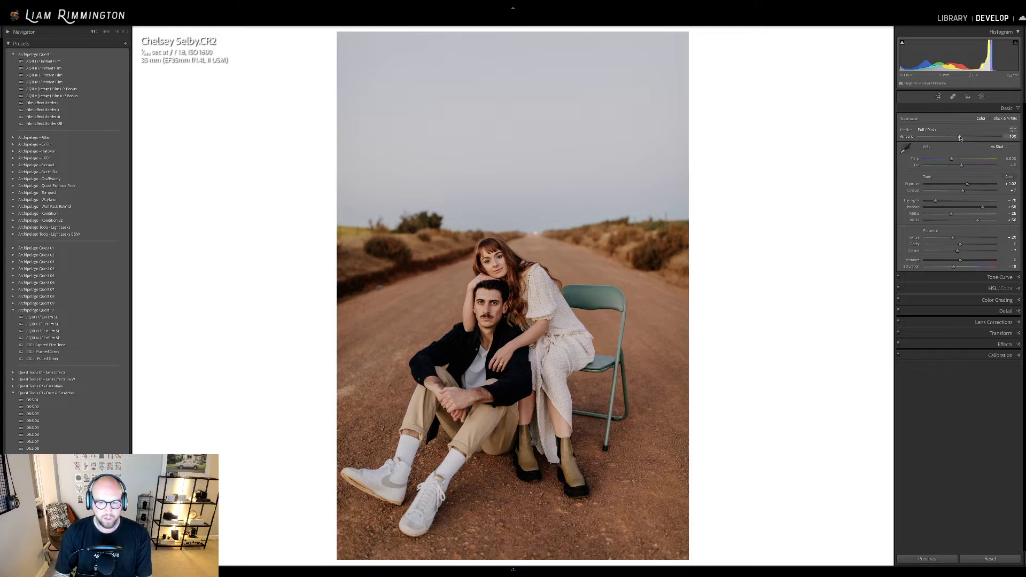
{"action": "mouse_move", "coordinate": [960, 137]}
{"action": "left_mouse_down"}
{"action": "mouse_move", "coordinate": [947, 137]}
{"action": "mouse_move", "coordinate": [965, 148]}
{"action": "mouse_move", "coordinate": [952, 147]}
{"action": "left_mouse_up"}
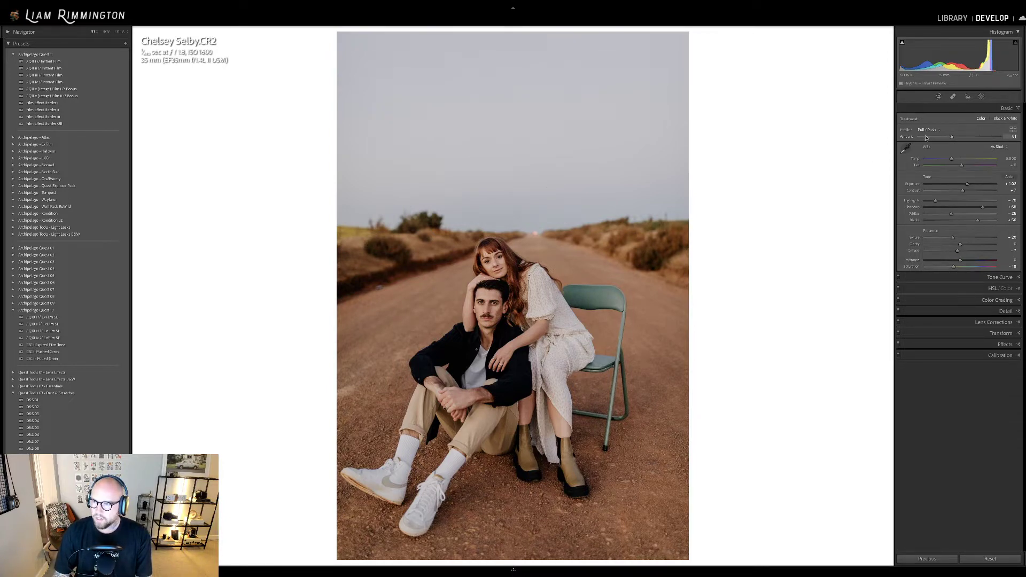
{"action": "left_click_drag", "start_coordinate": [957, 58], "coordinate": [964, 59]}
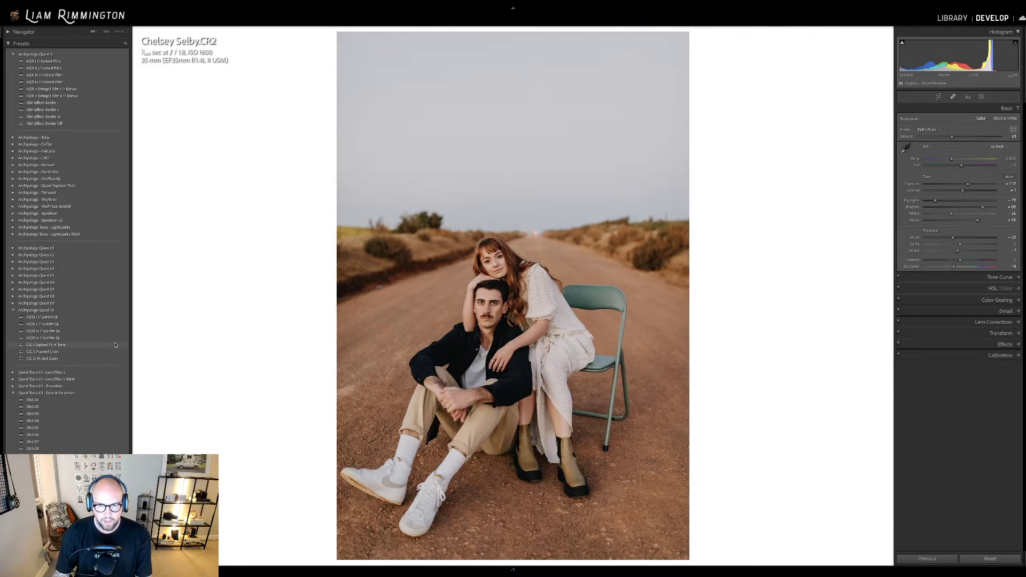
{"action": "left_click_drag", "start_coordinate": [968, 43], "coordinate": [964, 45]}
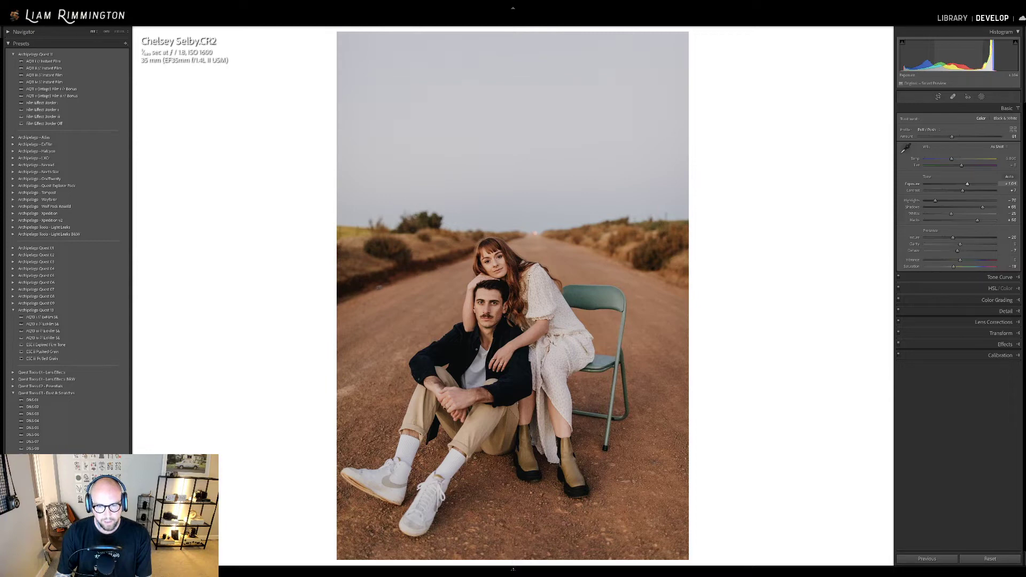
{"action": "left_click_drag", "start_coordinate": [963, 44], "coordinate": [963, 45]}
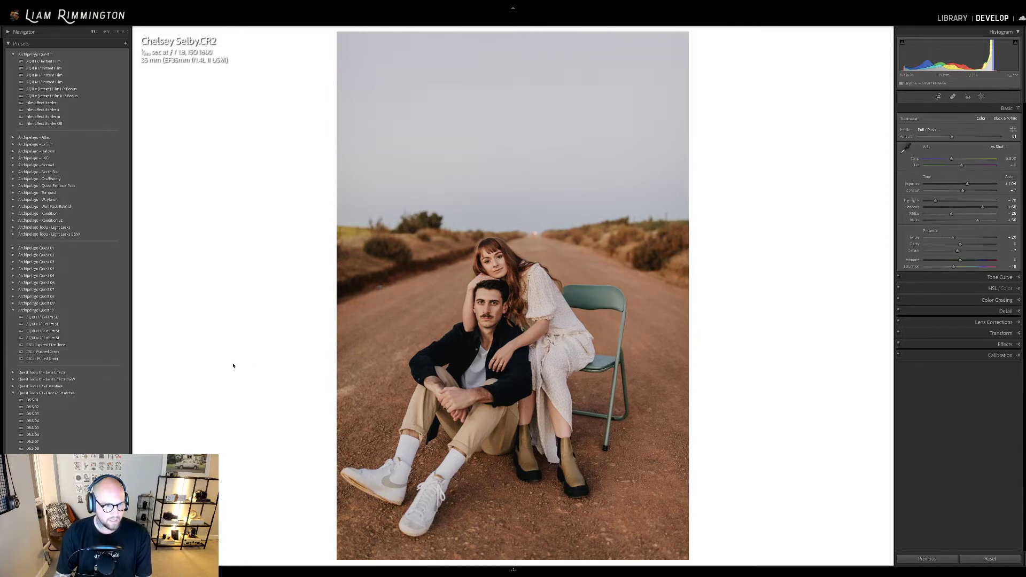
{"action": "left_click", "coordinate": [69, 351]}
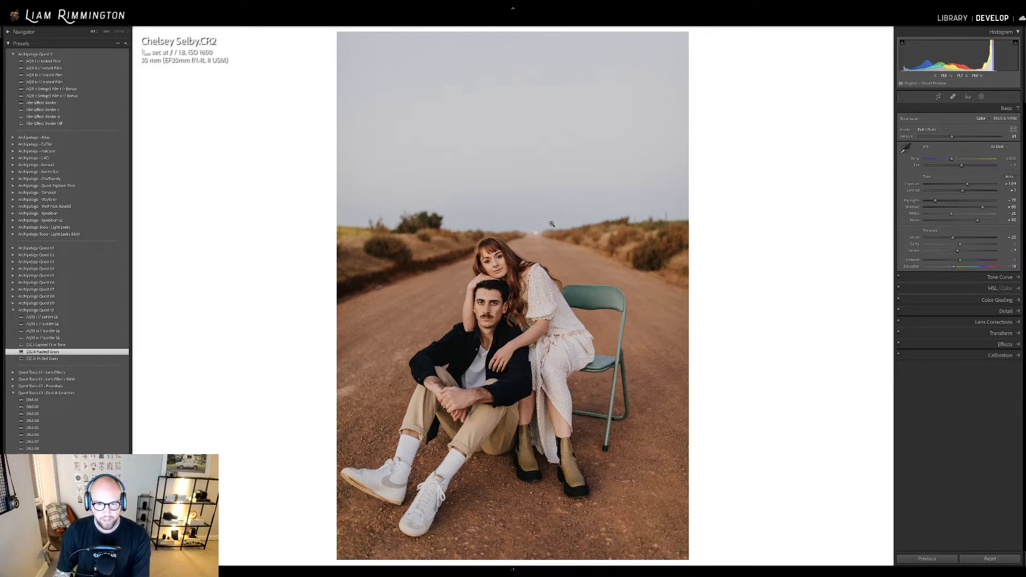
Compare before and after zoomed on the couple's faces, then return to the deselected grid
{"action": "key", "text": "backslash"}
{"action": "key", "text": "backslash"}
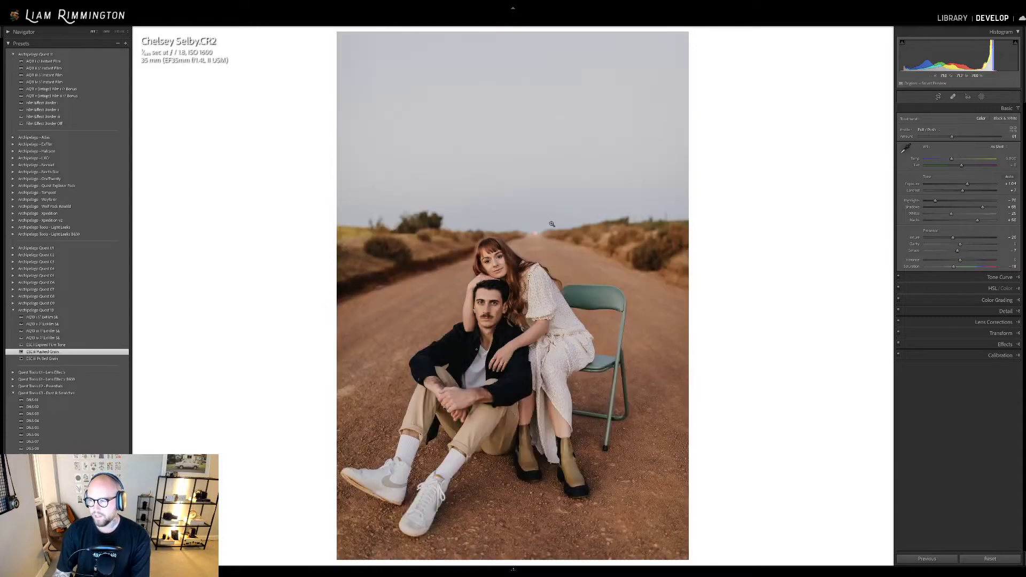
{"action": "key", "text": "y"}
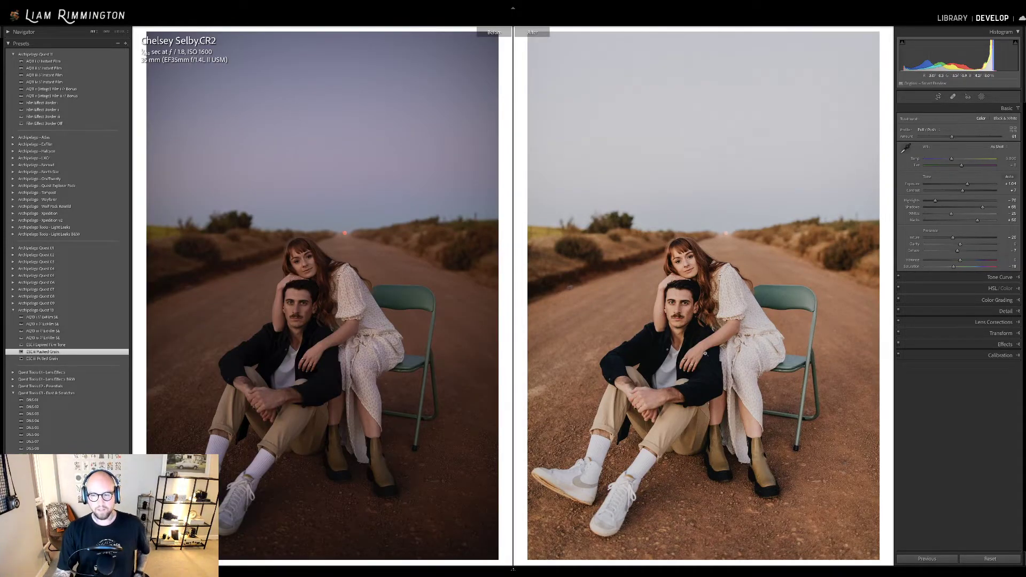
{"action": "left_click", "coordinate": [678, 311]}
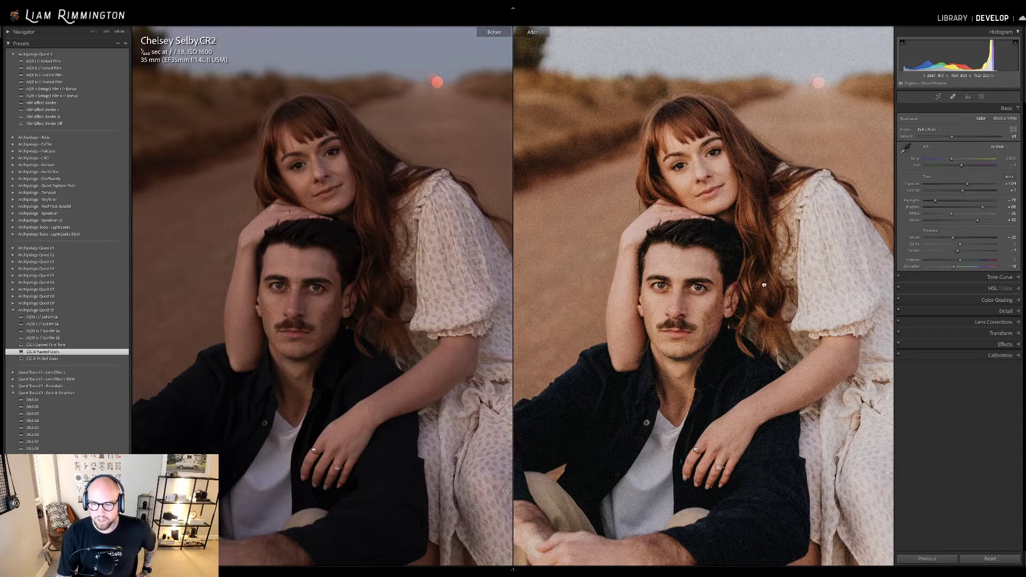
{"action": "scroll", "coordinate": [763, 284], "scroll_direction": "down", "scroll_amount": 2}
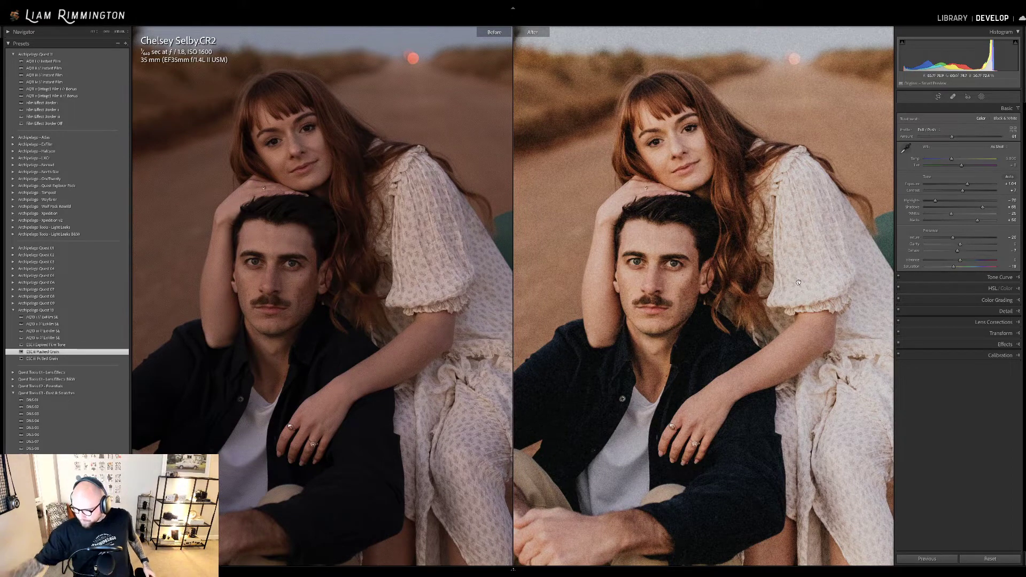
{"action": "key", "text": "y"}
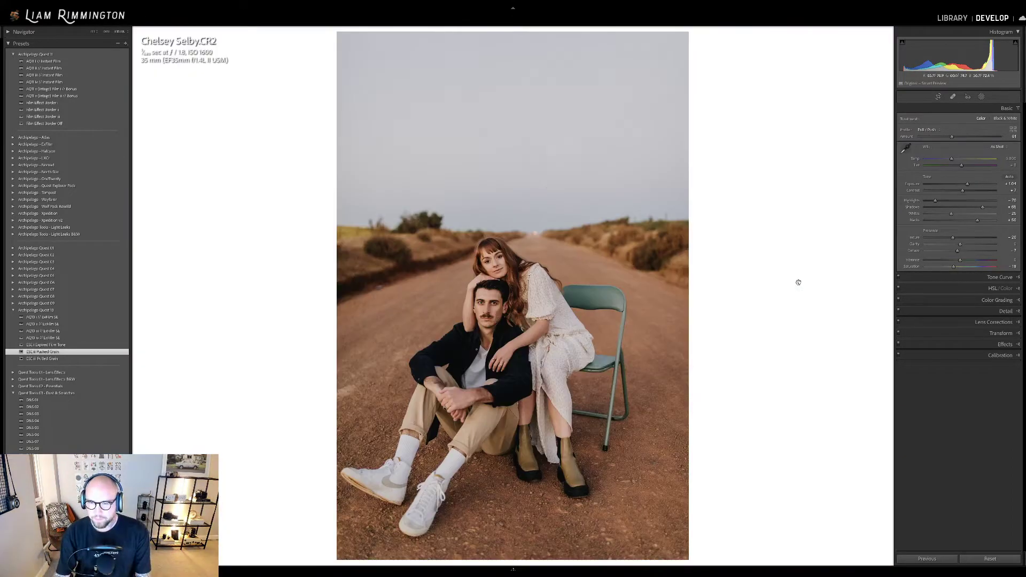
{"action": "left_click", "coordinate": [654, 324]}
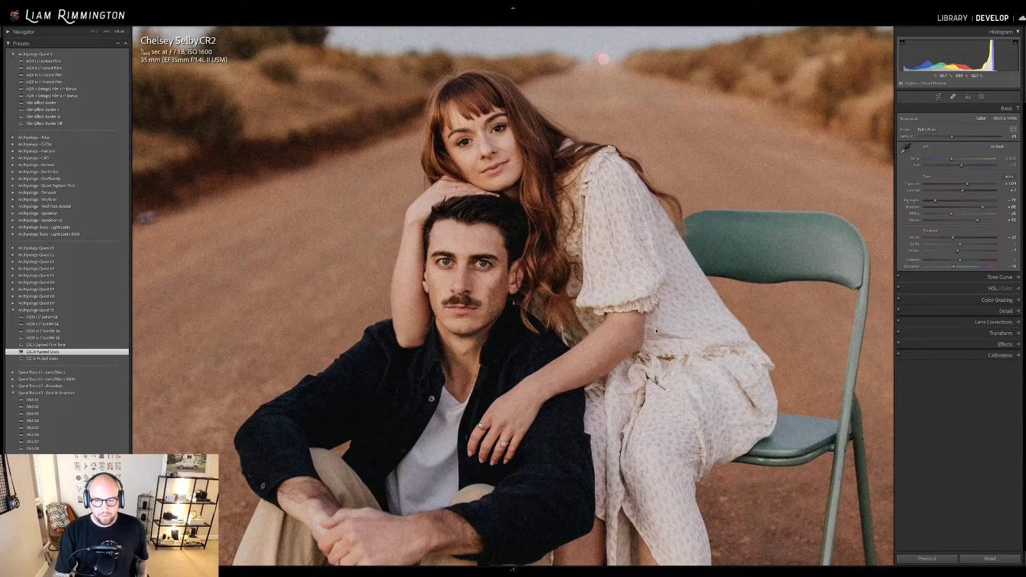
{"action": "key", "text": "g"}
{"action": "left_click", "coordinate": [851, 459]}
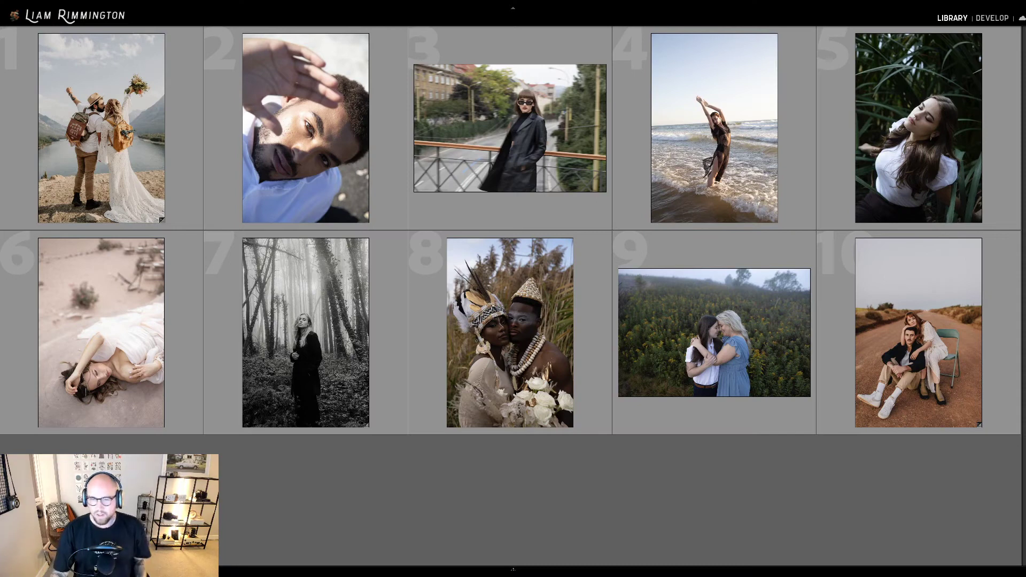
Open street portrait photo 3 fitted in Develop; set Exposure ~+0.18 and Temp ~6,217
{"action": "left_click", "coordinate": [546, 163]}
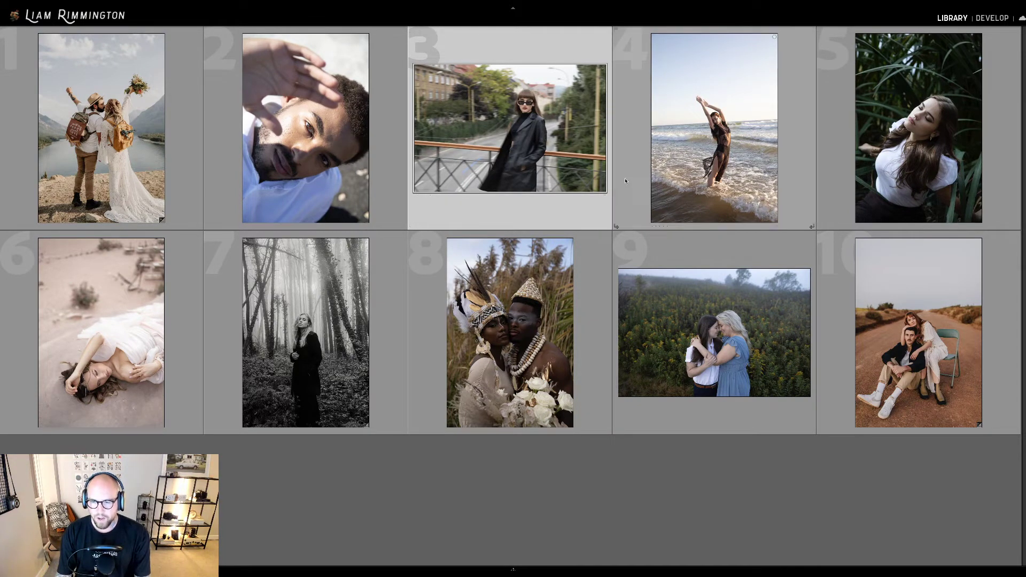
{"action": "key", "text": "d"}
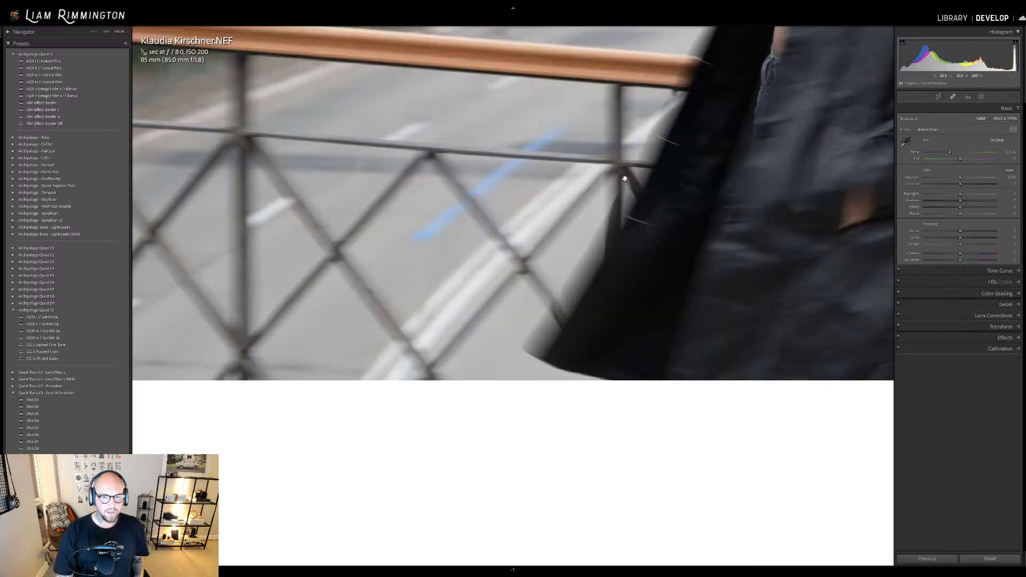
{"action": "left_click", "coordinate": [618, 180]}
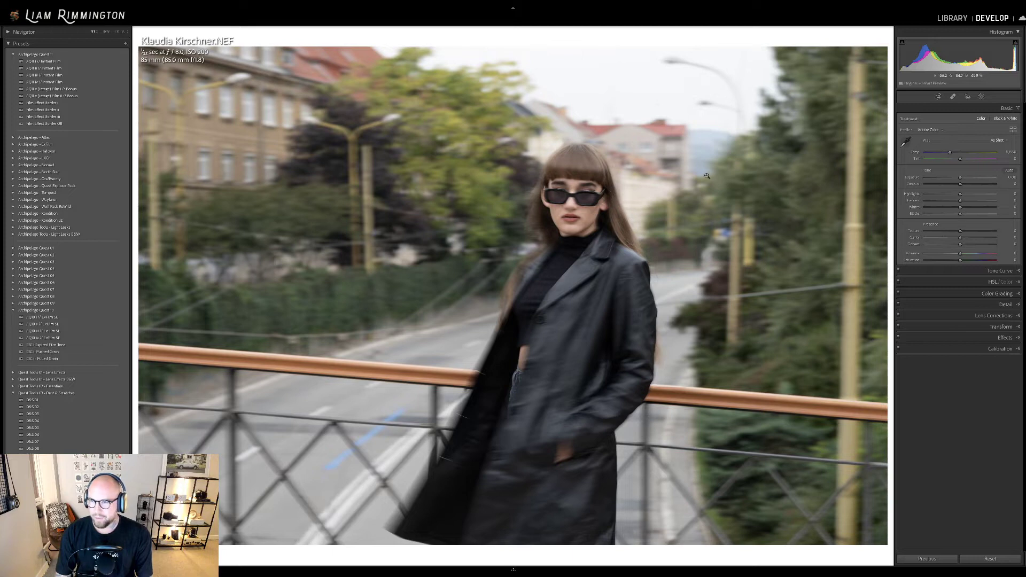
{"action": "left_click_drag", "start_coordinate": [963, 56], "coordinate": [961, 56]}
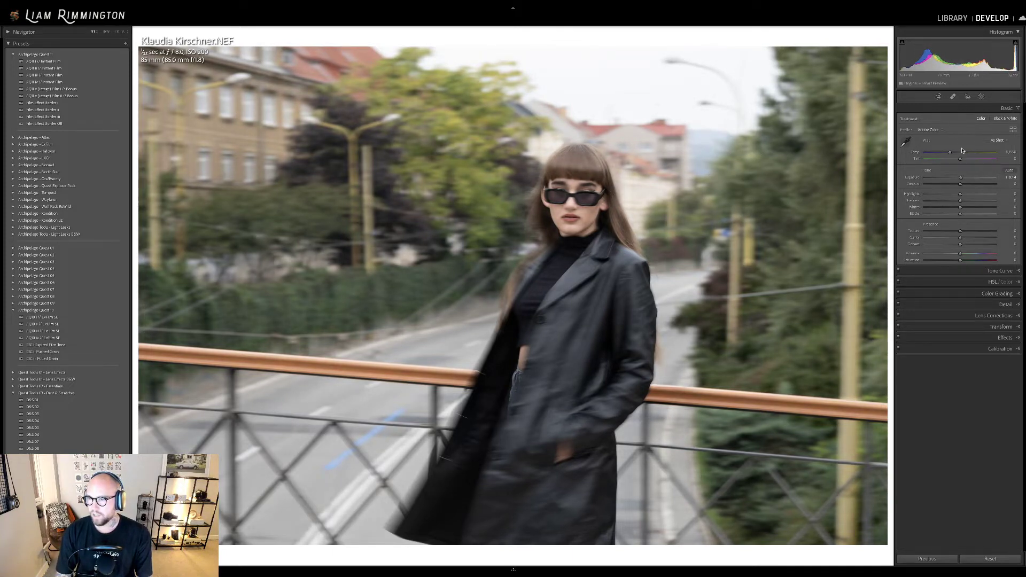
{"action": "left_click_drag", "start_coordinate": [951, 154], "coordinate": [955, 154]}
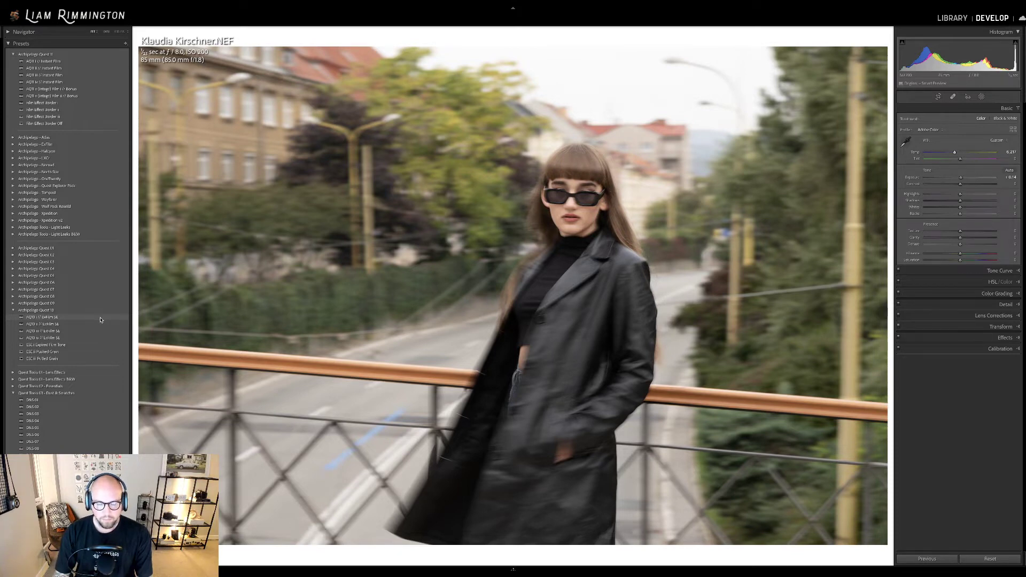
Try the ExFilm SE and Expired Film Tone presets, lower exposure slightly, then apply ESC ii Pushed Grain
{"action": "left_click", "coordinate": [100, 320]}
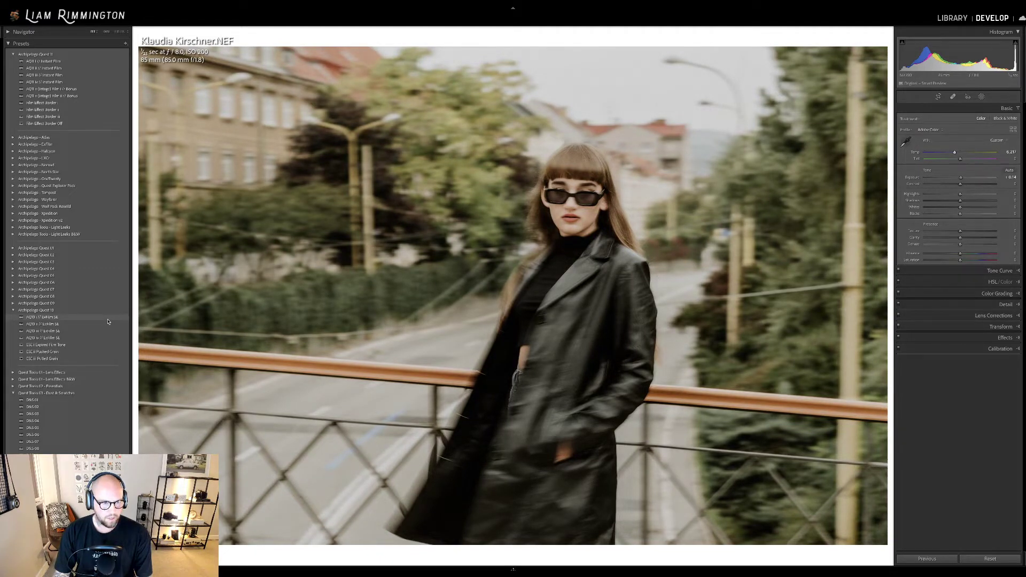
{"action": "left_click", "coordinate": [107, 318]}
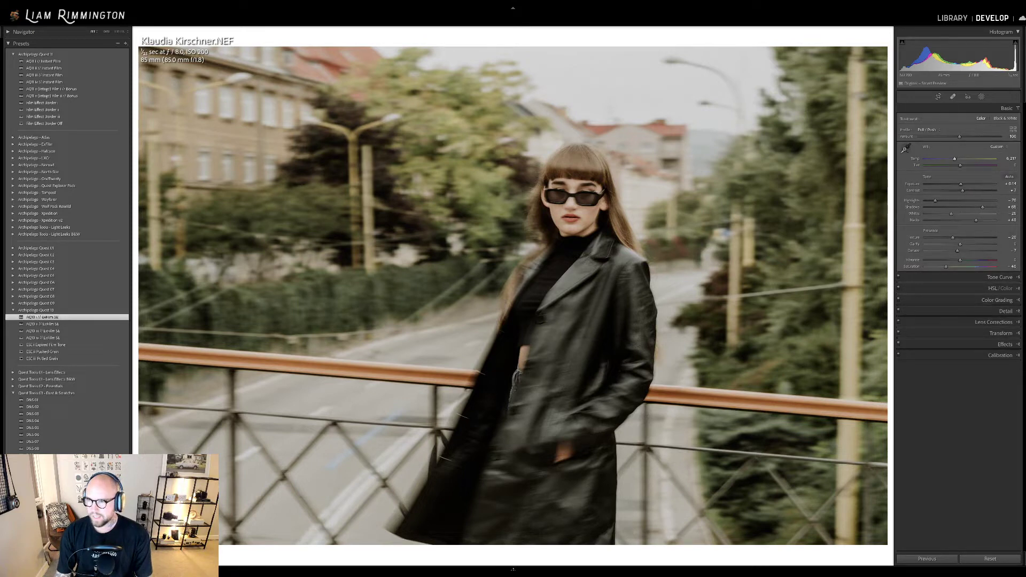
{"action": "left_click_drag", "start_coordinate": [959, 136], "coordinate": [992, 136]}
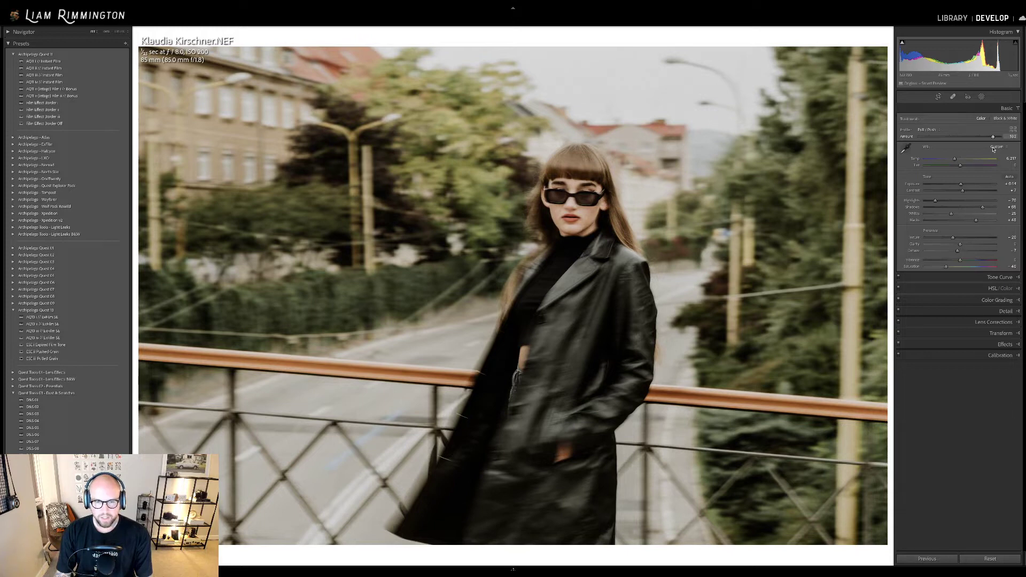
{"action": "left_click", "coordinate": [107, 344]}
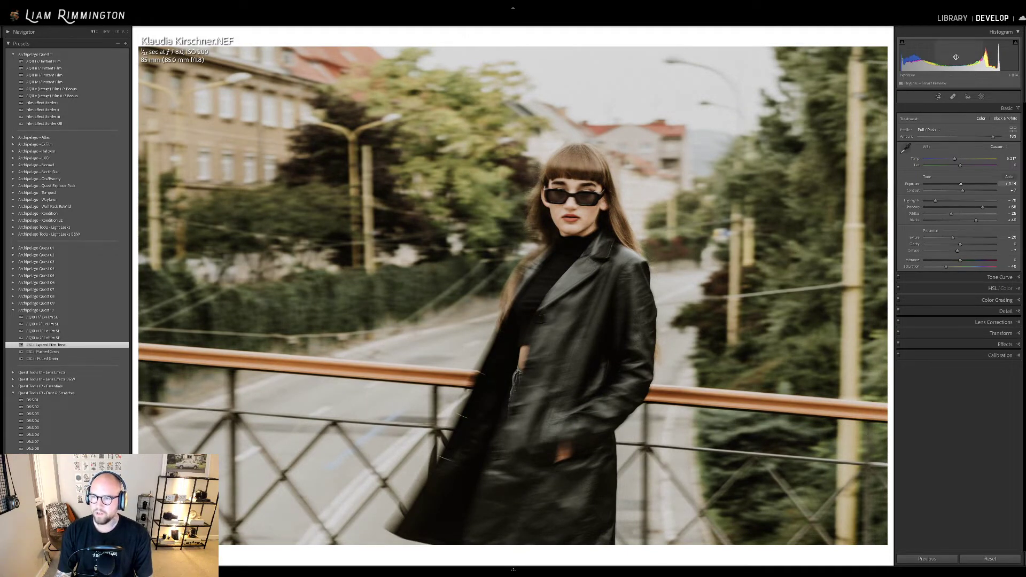
{"action": "left_click_drag", "start_coordinate": [961, 184], "coordinate": [960, 184]}
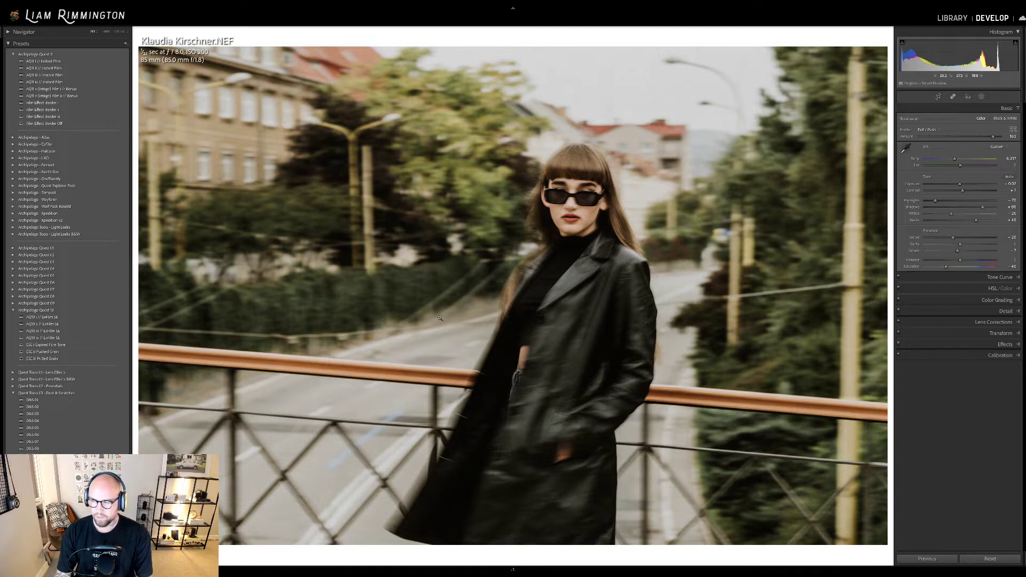
{"action": "left_click", "coordinate": [86, 352]}
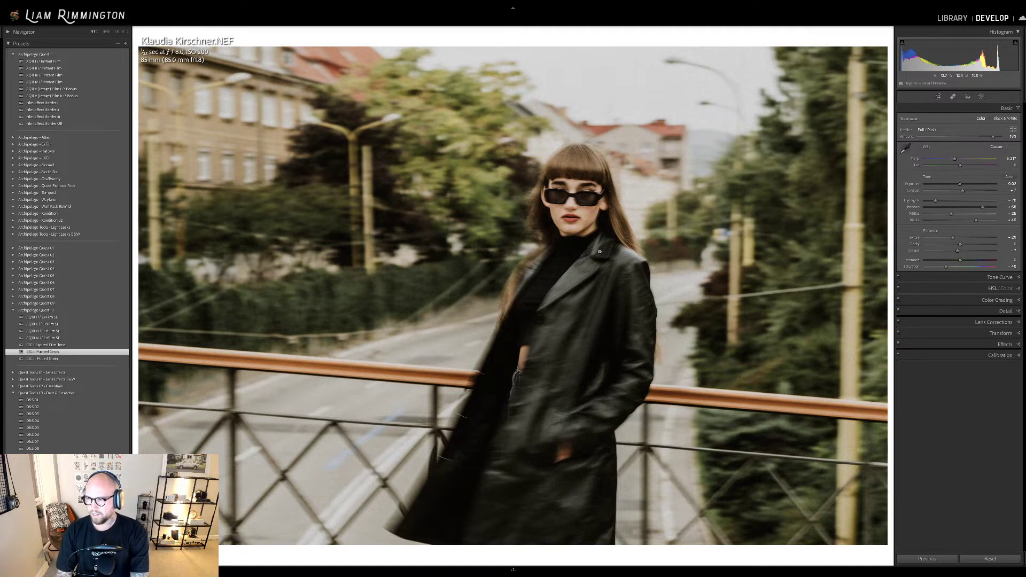
Flip the street portrait repeatedly between its unedited original and the faded film edit
{"action": "key", "text": "backslash"}
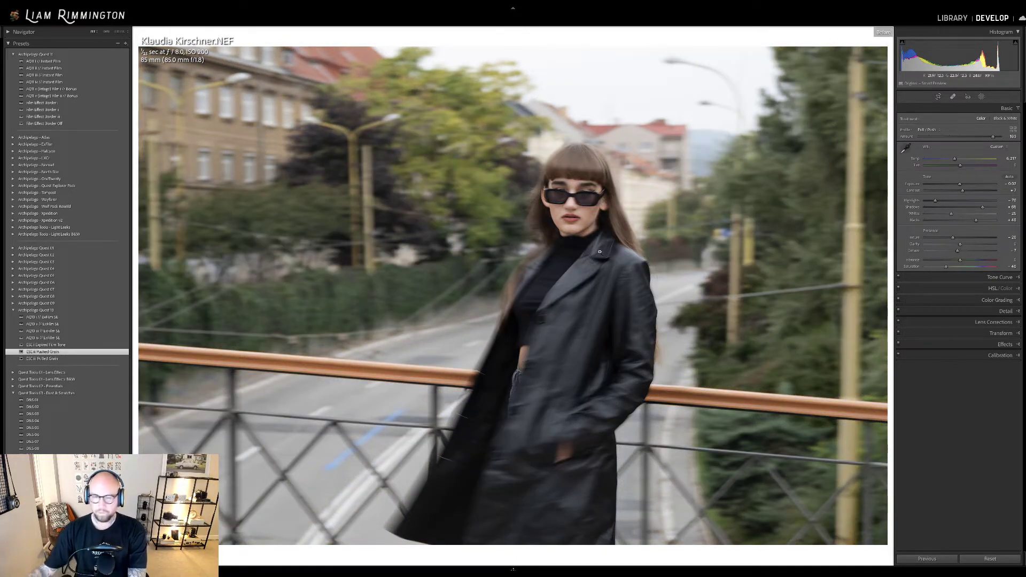
{"action": "key", "text": "backslash"}
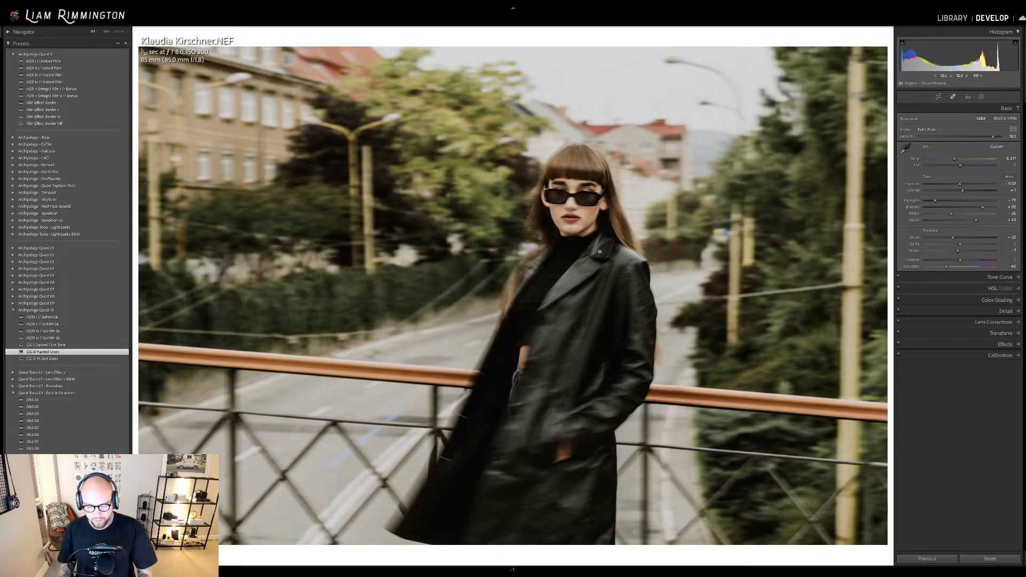
{"action": "key", "text": "backslash"}
{"action": "key", "text": "backslash"}
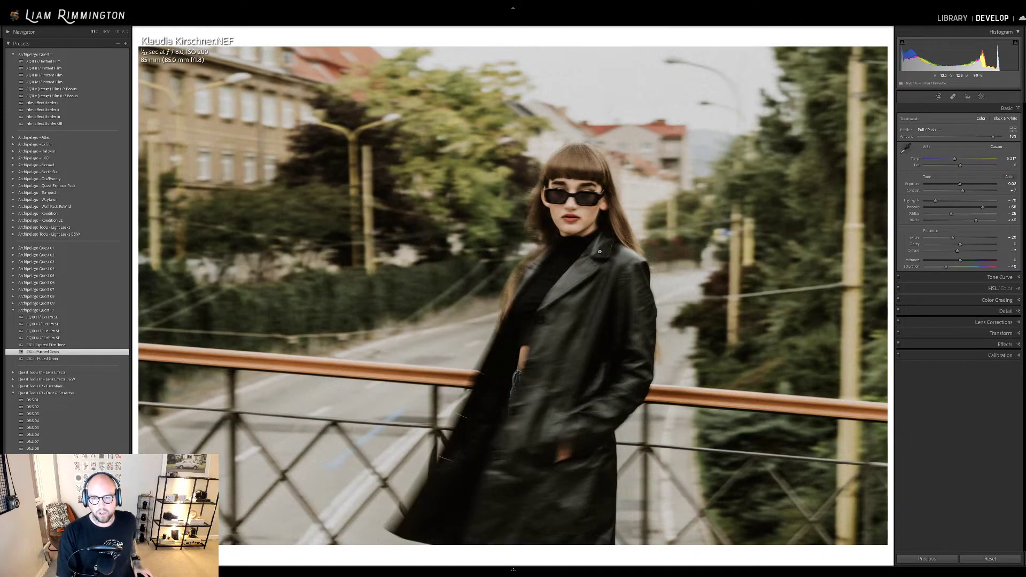
{"action": "key", "text": "backslash"}
{"action": "key", "text": "backslash"}
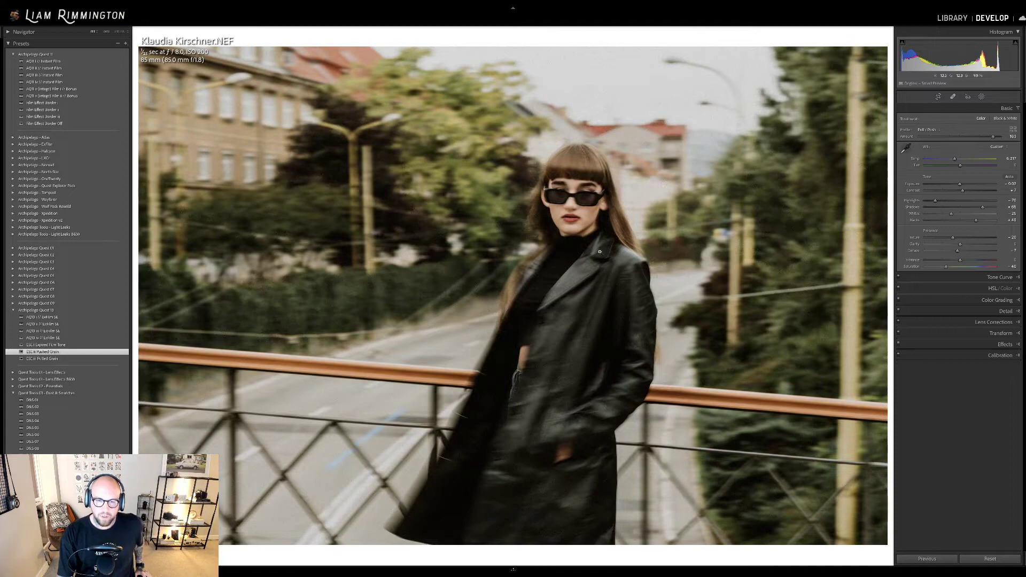
{"action": "key", "text": "backslash"}
{"action": "key", "text": "backslash"}
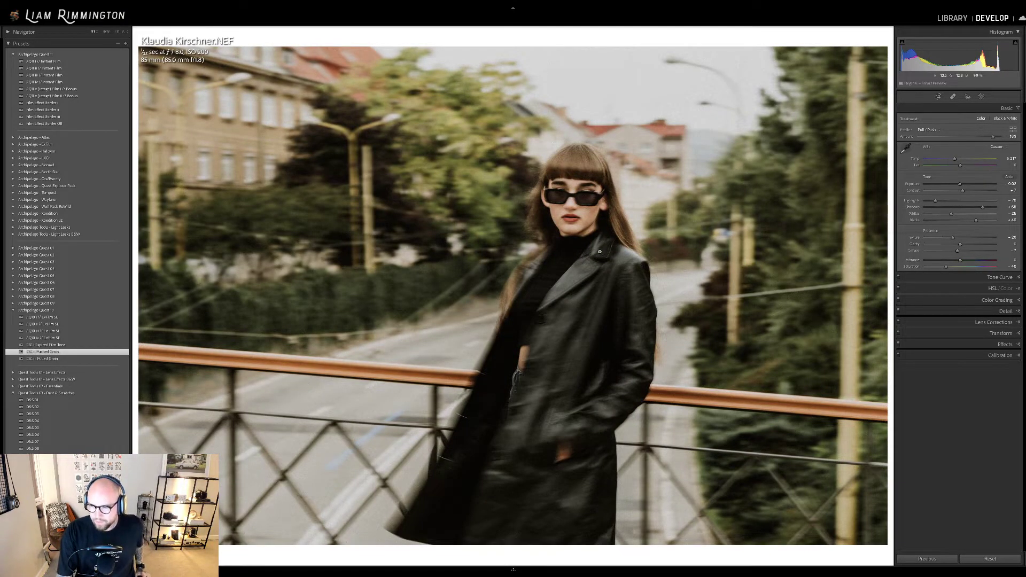
{"action": "key", "text": "backslash"}
{"action": "key", "text": "backslash"}
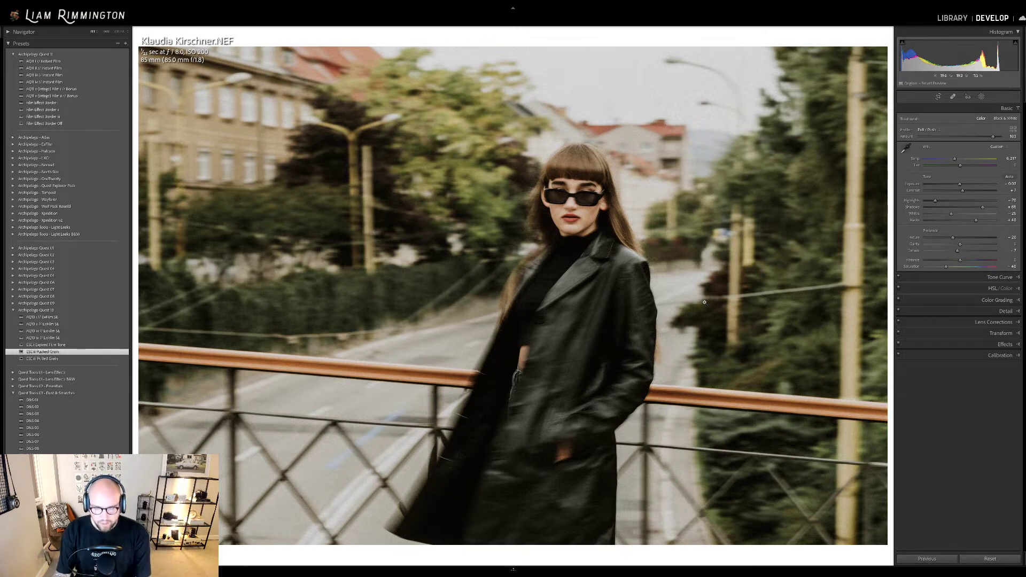
Open the jungle portrait (thumbnail 5) in Develop, raise exposure to +0.44 and warm the white balance
{"action": "key", "text": "g"}
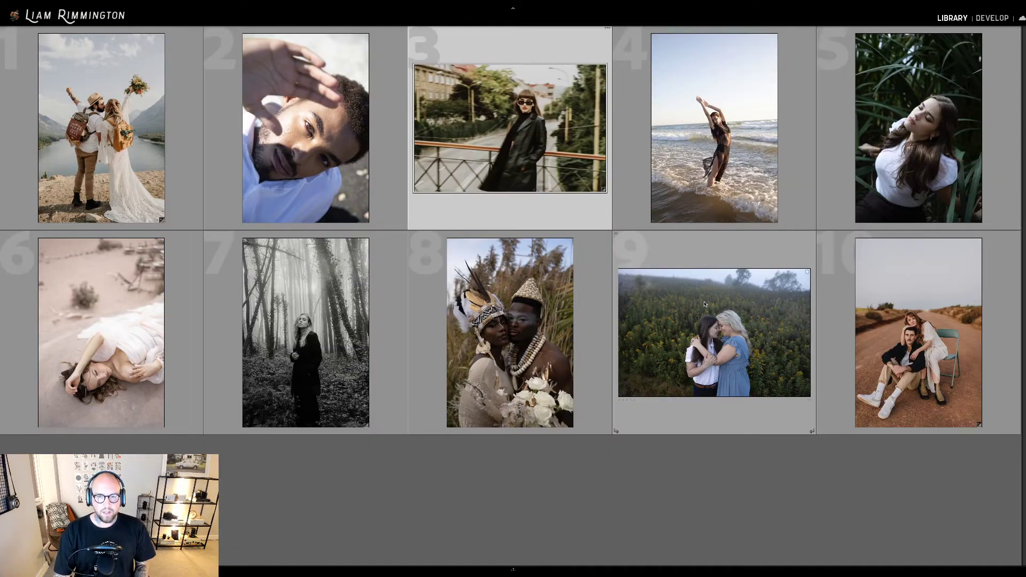
{"action": "left_click", "coordinate": [903, 143]}
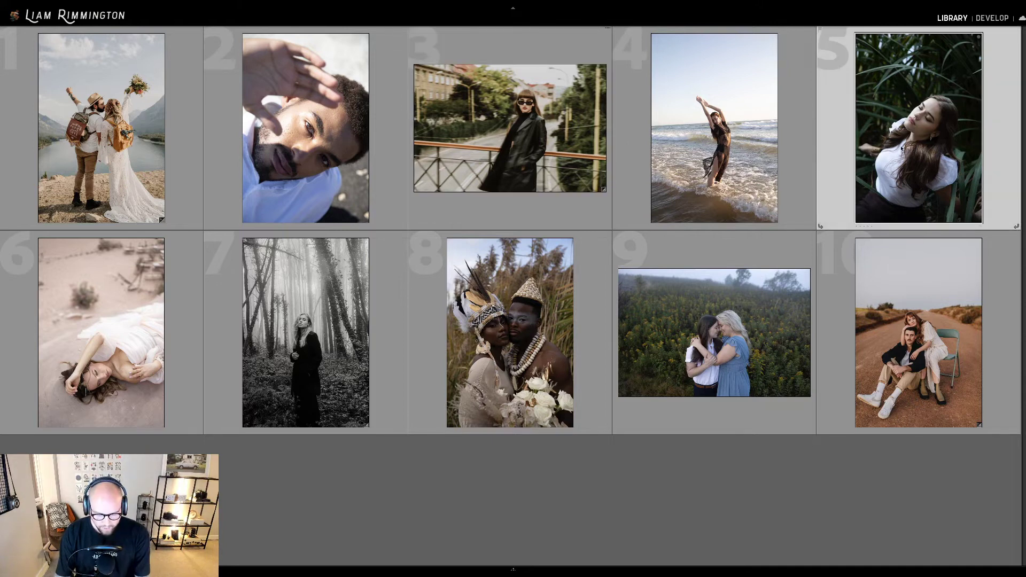
{"action": "key", "text": "d"}
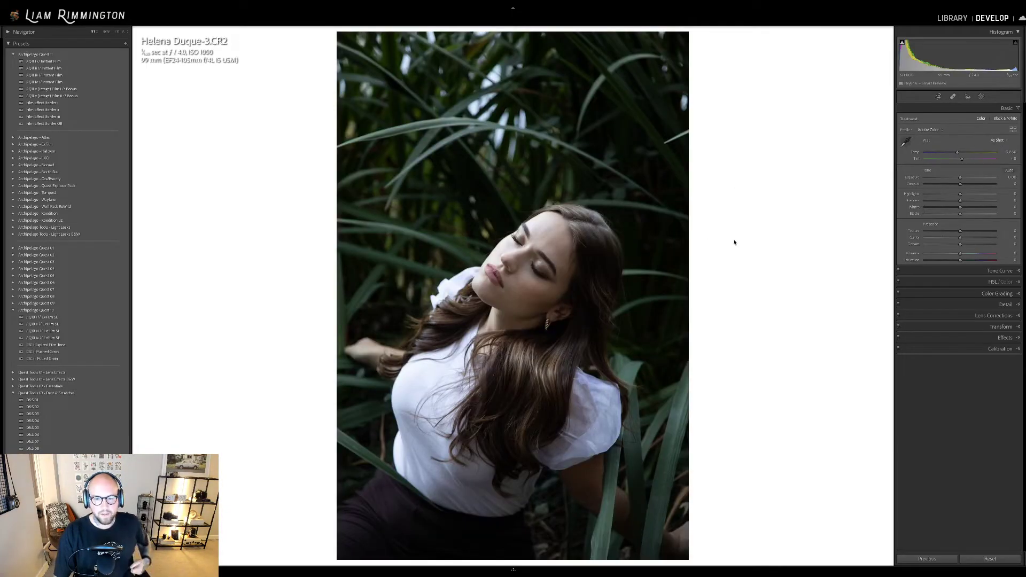
{"action": "left_click_drag", "start_coordinate": [989, 53], "coordinate": [997, 53]}
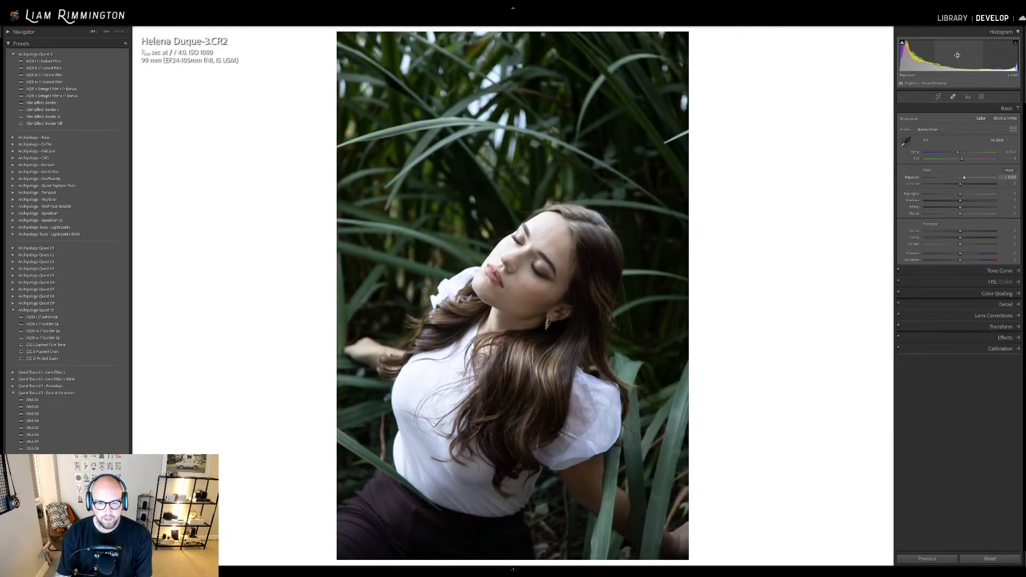
{"action": "left_click_drag", "start_coordinate": [956, 152], "coordinate": [975, 156]}
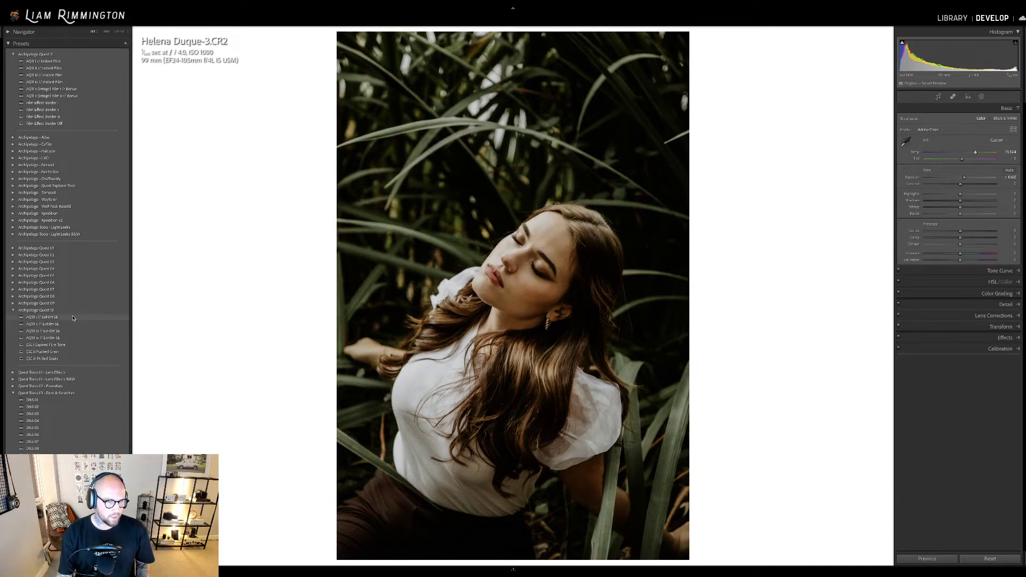
Apply ExFilm SE, pull highlights to about -93, set profile amount ~108 and exposure ~+1.18
{"action": "left_click", "coordinate": [73, 318]}
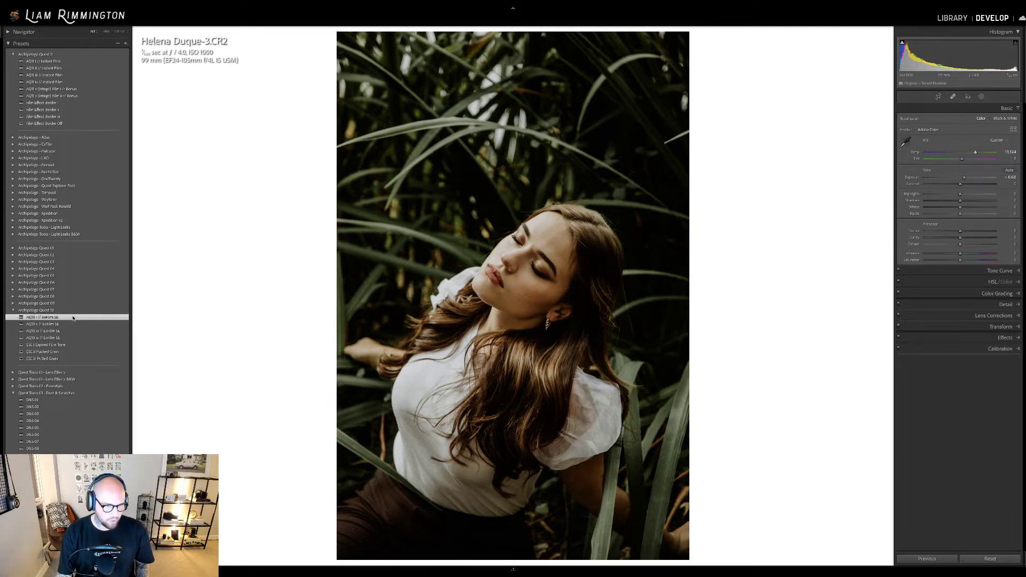
{"action": "left_click_drag", "start_coordinate": [961, 41], "coordinate": [968, 41]}
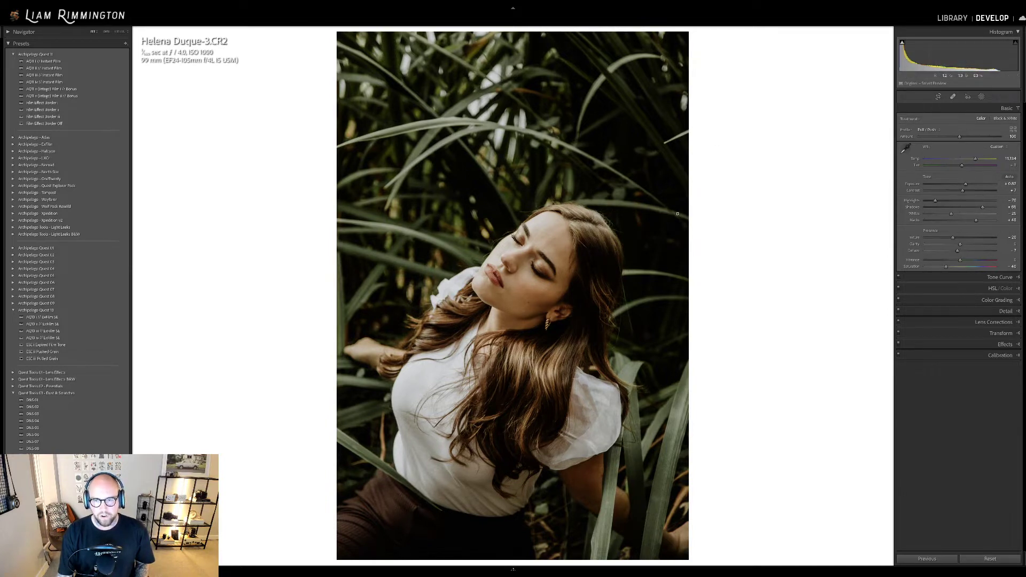
{"action": "left_click_drag", "start_coordinate": [1003, 56], "coordinate": [968, 58]}
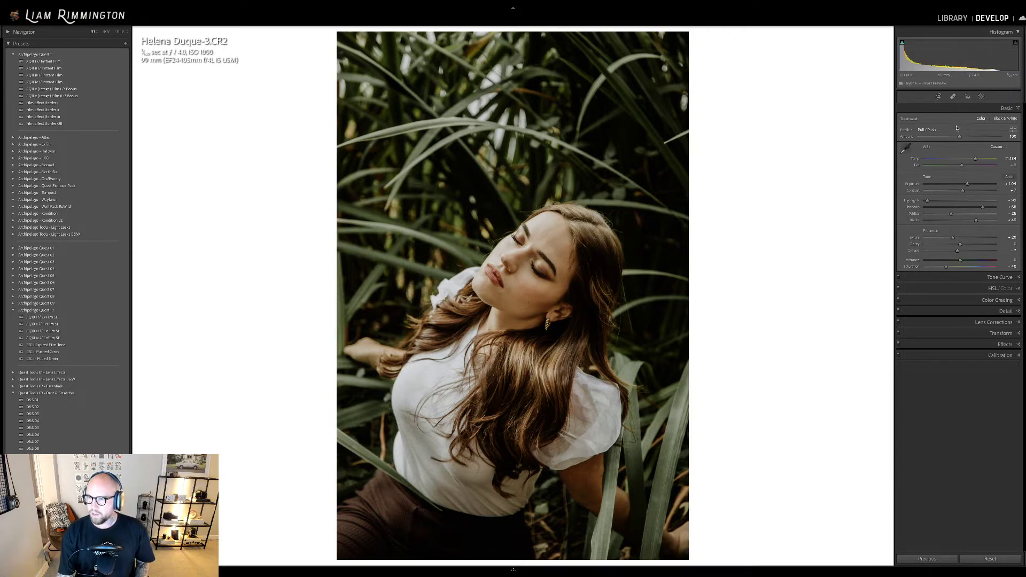
{"action": "left_click_drag", "start_coordinate": [924, 140], "coordinate": [892, 155]}
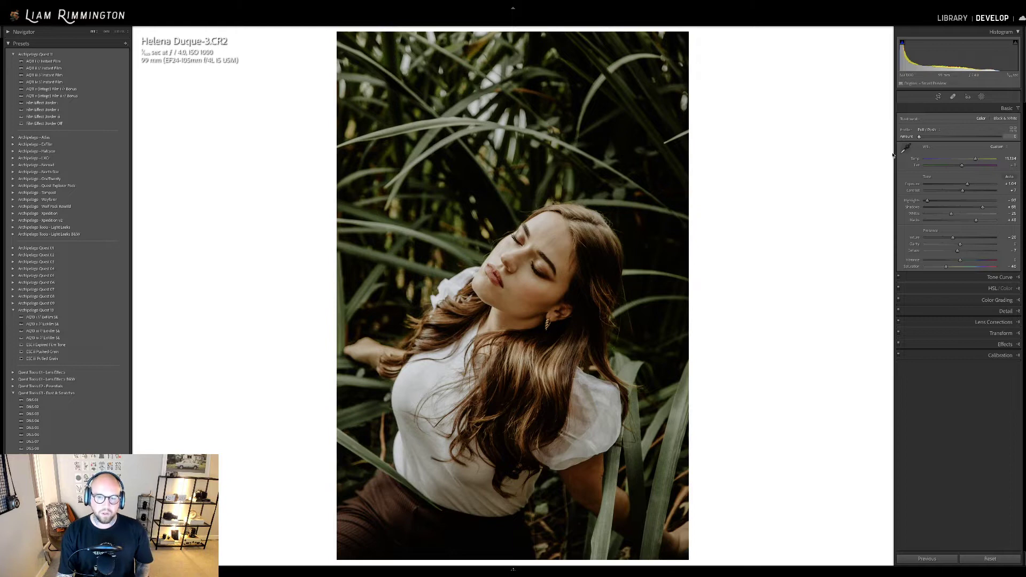
{"action": "left_click_drag", "start_coordinate": [920, 153], "coordinate": [893, 156]}
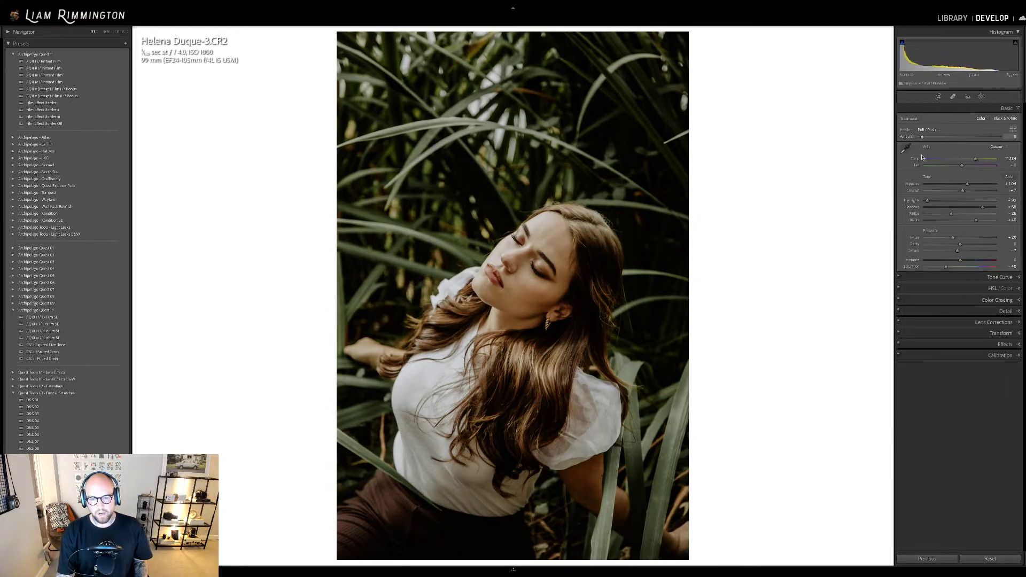
{"action": "left_click_drag", "start_coordinate": [956, 53], "coordinate": [962, 53]}
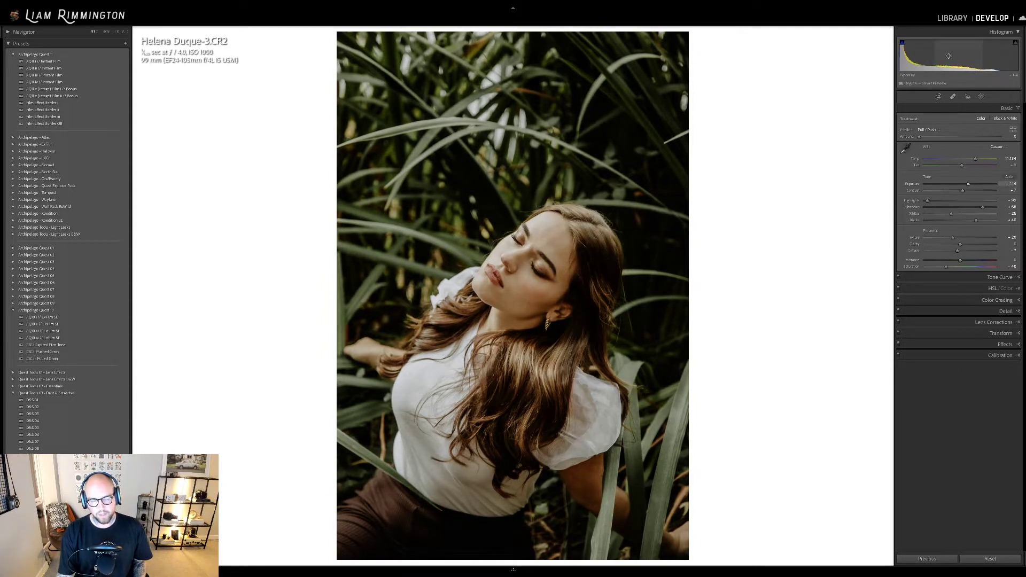
Toggle the jungle portrait between its unedited original and the warmer edit
{"action": "key", "text": "backslash"}
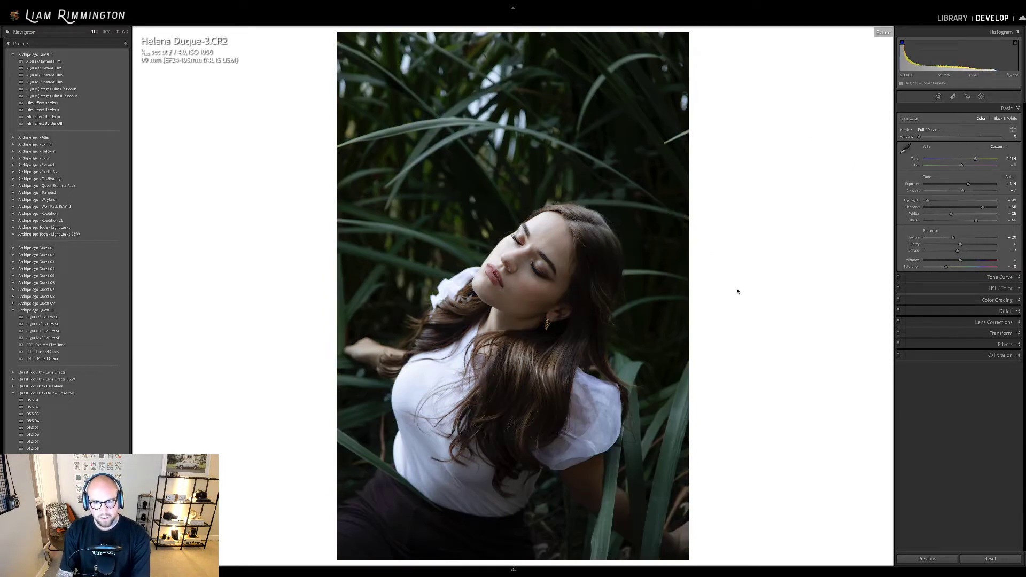
{"action": "key", "text": "backslash"}
{"action": "key", "text": "backslash"}
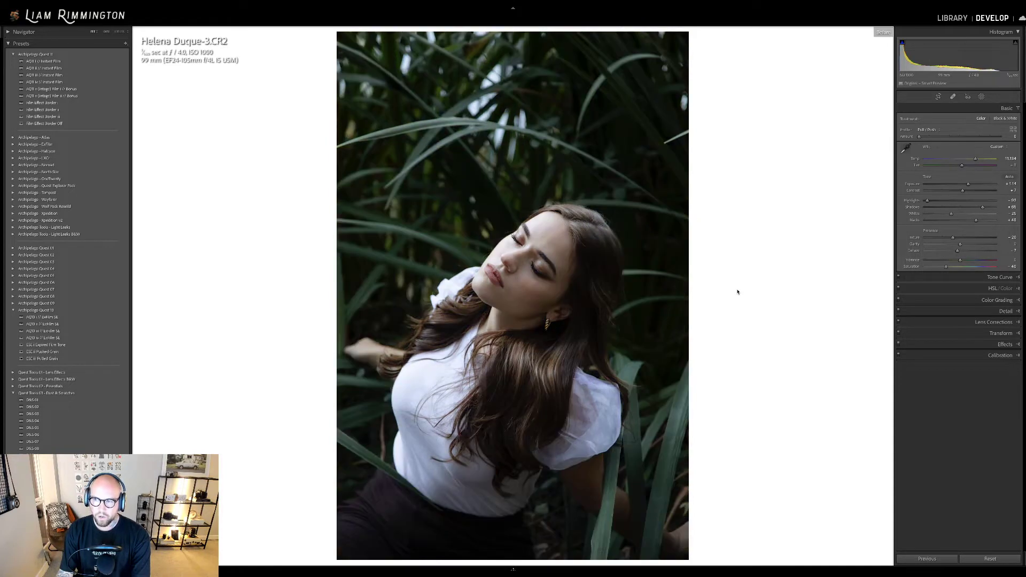
{"action": "key", "text": "backslash"}
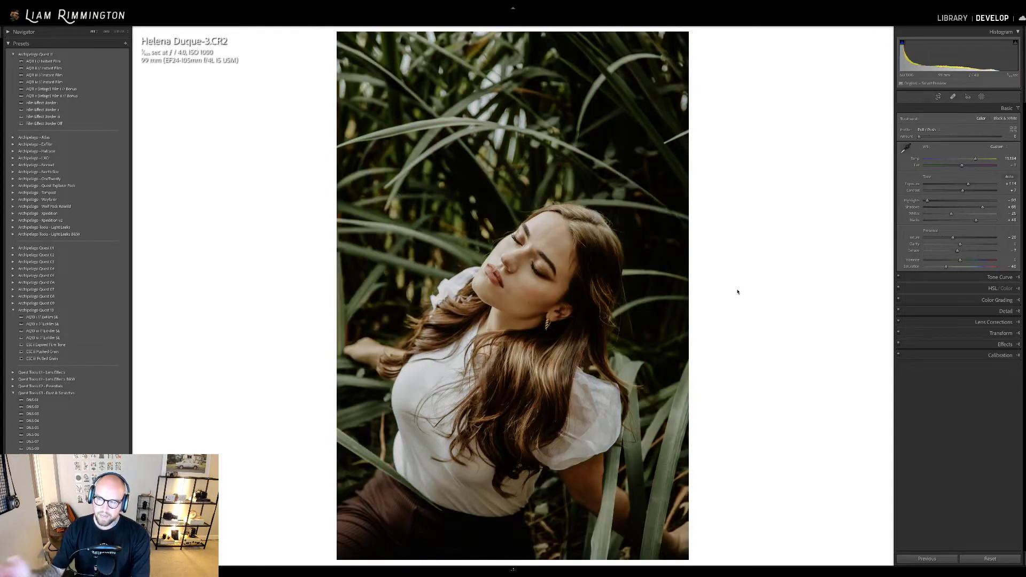
{"action": "key", "text": "backslash"}
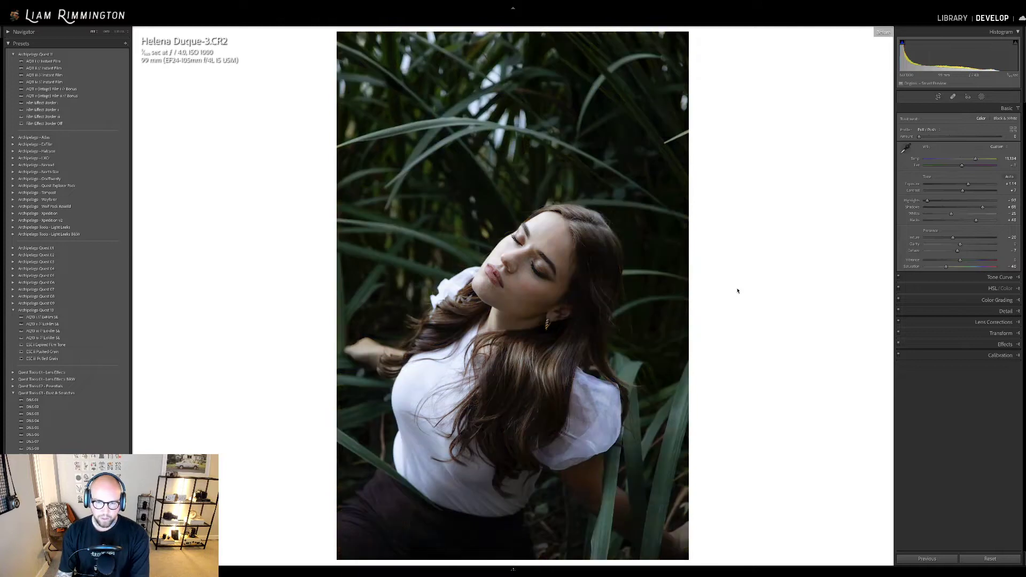
{"action": "key", "text": "backslash"}
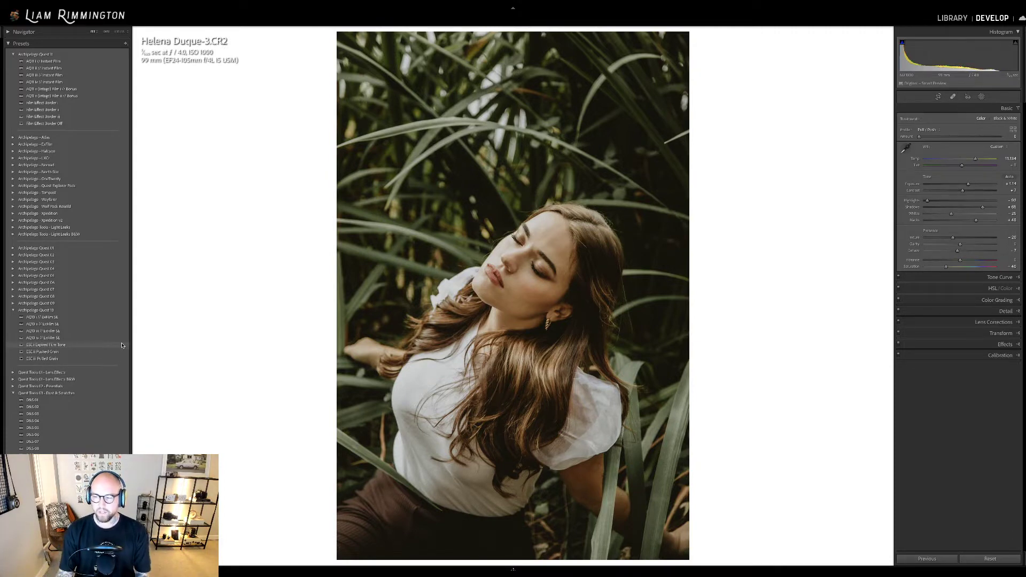
Apply ESC i Expired Film Tone, inspect the face at 1:1, then switch to ESC iii Pulled Grain
{"action": "left_click", "coordinate": [123, 347]}
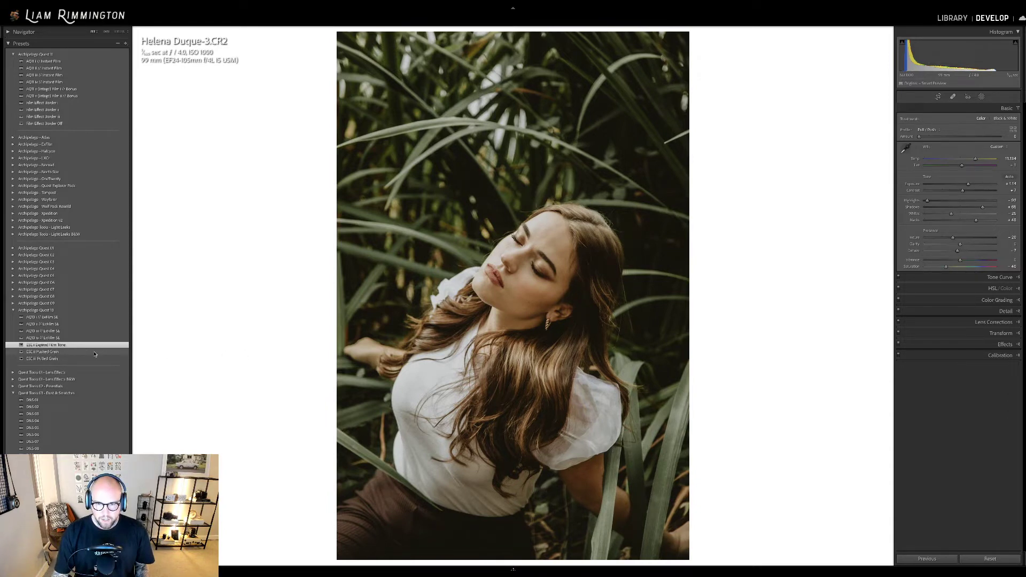
{"action": "left_click", "coordinate": [533, 240]}
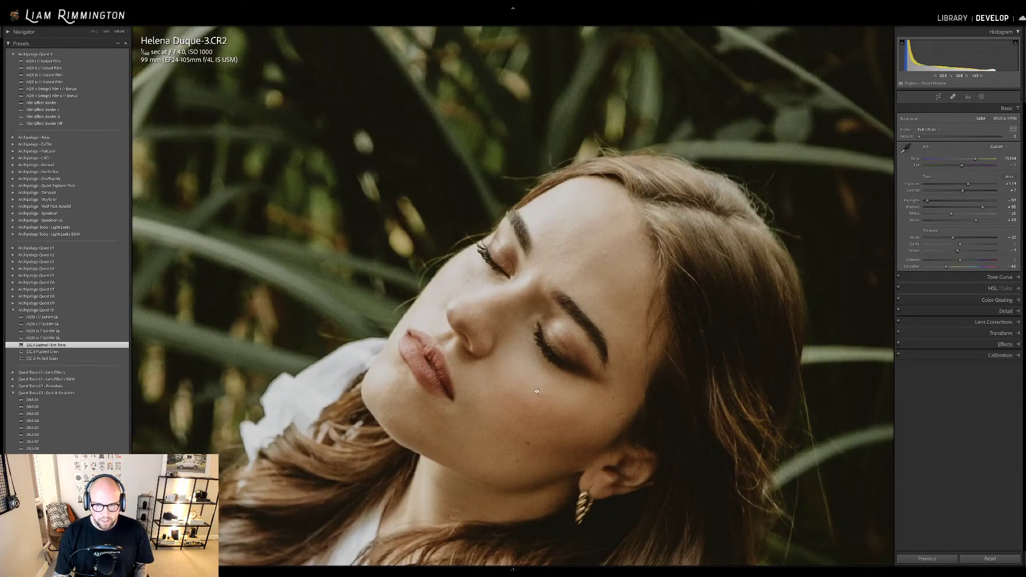
{"action": "left_click", "coordinate": [587, 311]}
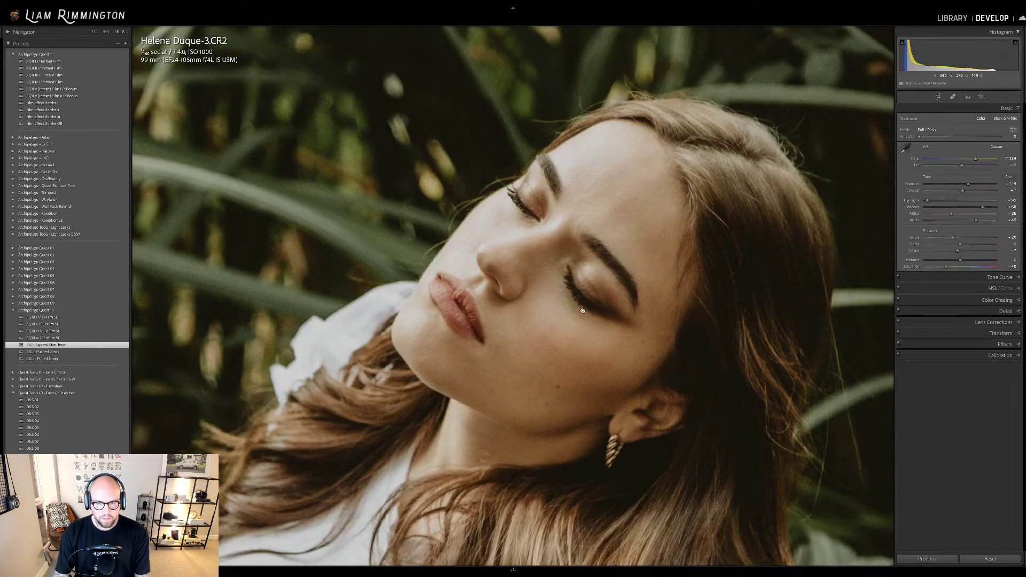
{"action": "left_click", "coordinate": [390, 285]}
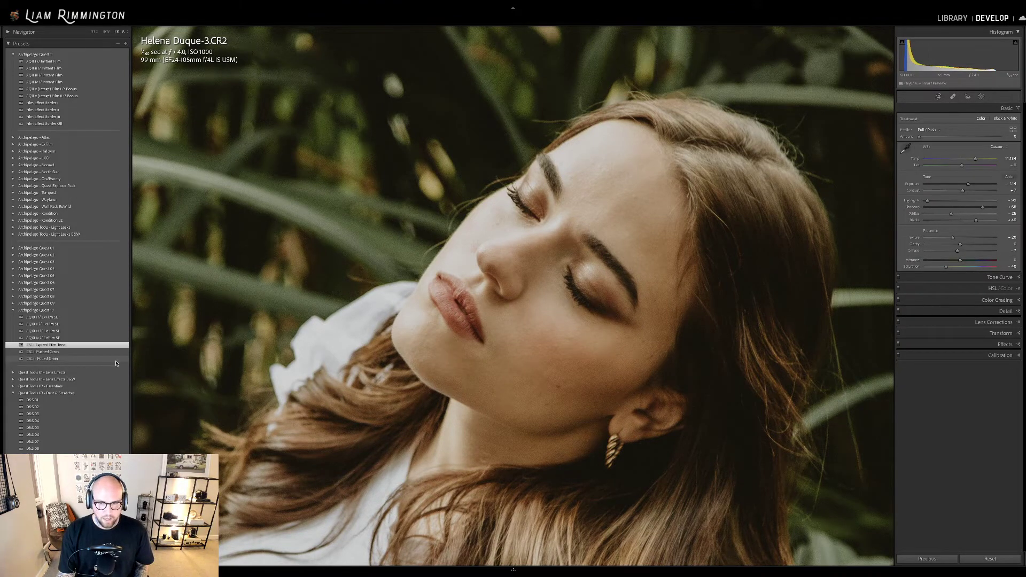
{"action": "key", "text": "Down"}
{"action": "key", "text": "Down"}
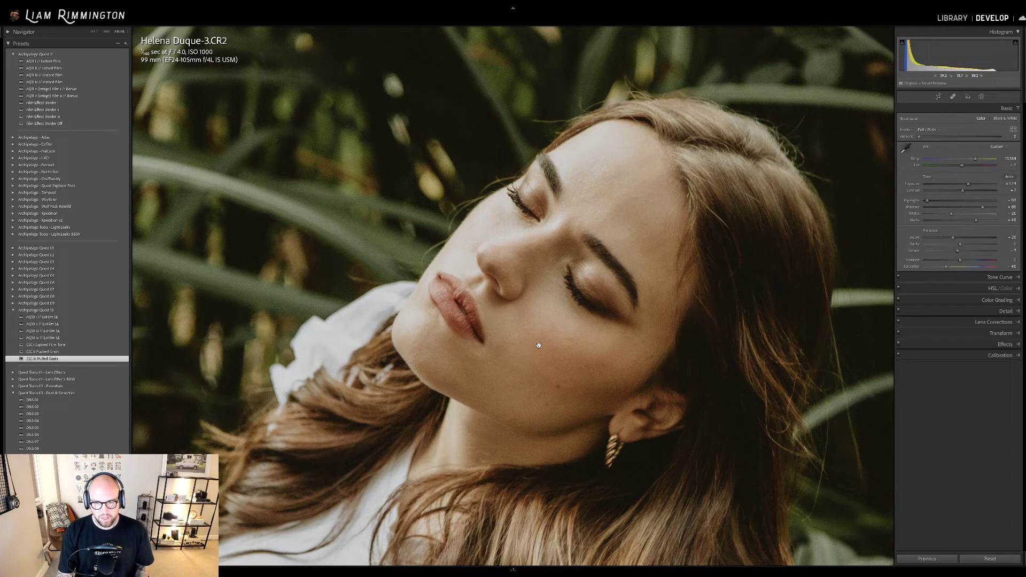
{"action": "left_click", "coordinate": [517, 343]}
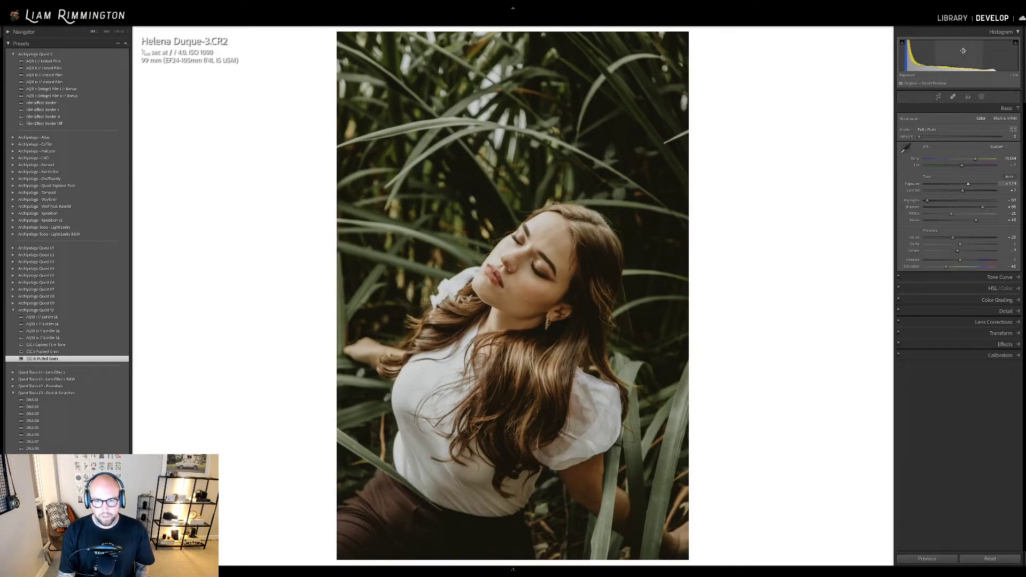
Flip the jungle portrait to its original a few times, then show Before/After side by side
{"action": "key", "text": "backslash"}
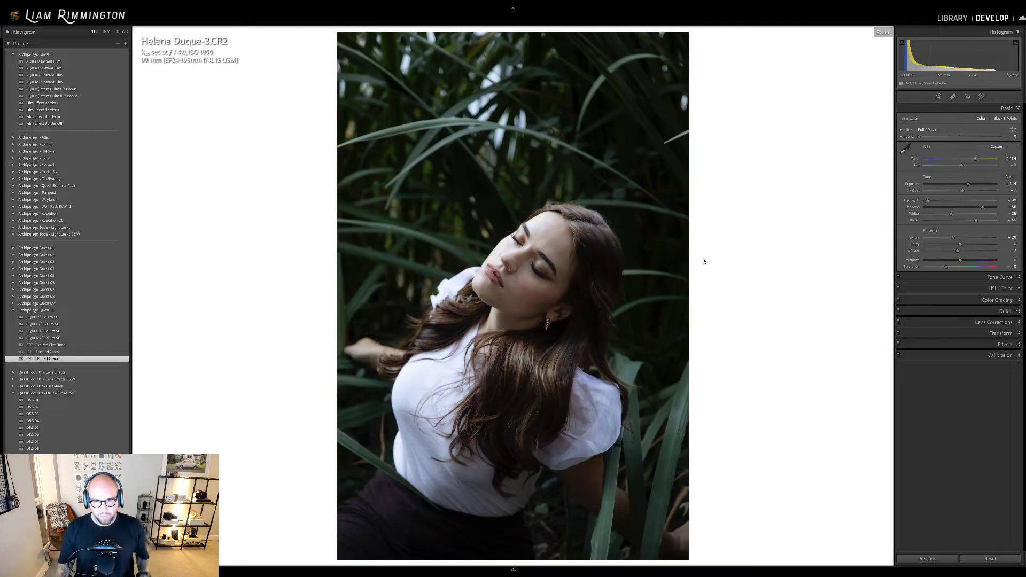
{"action": "key", "text": "backslash"}
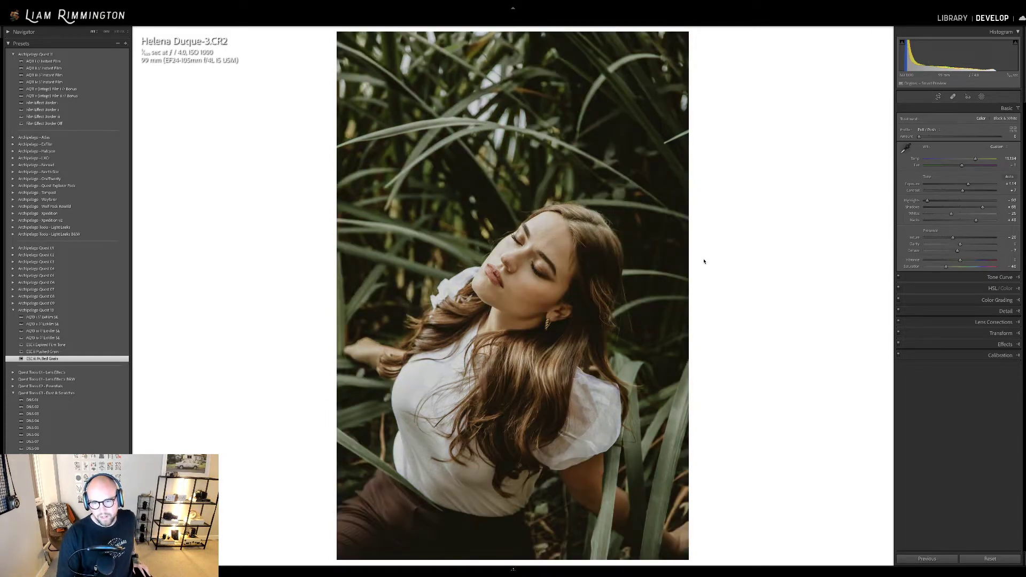
{"action": "key", "text": "backslash"}
{"action": "key", "text": "backslash"}
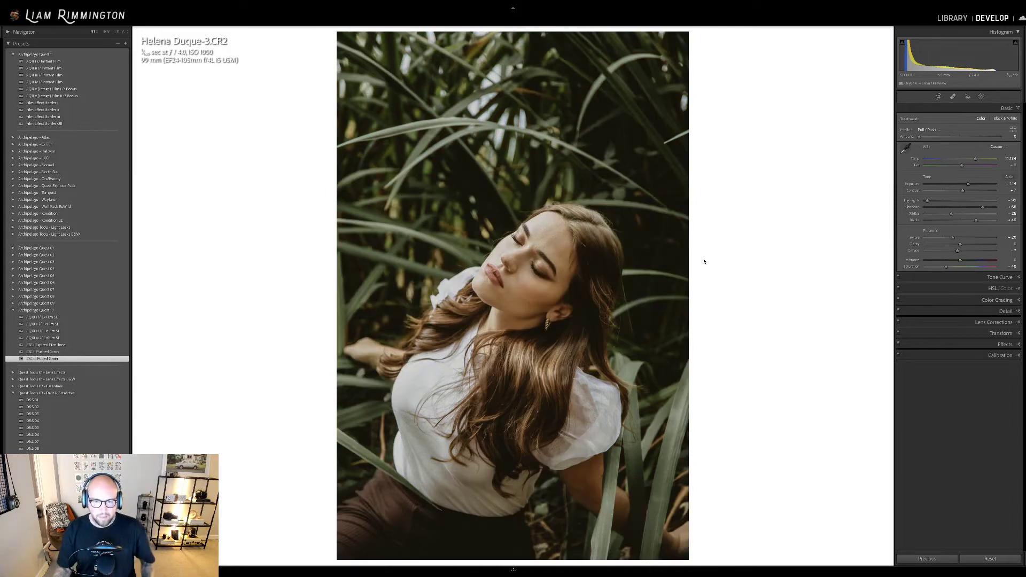
{"action": "key", "text": "y"}
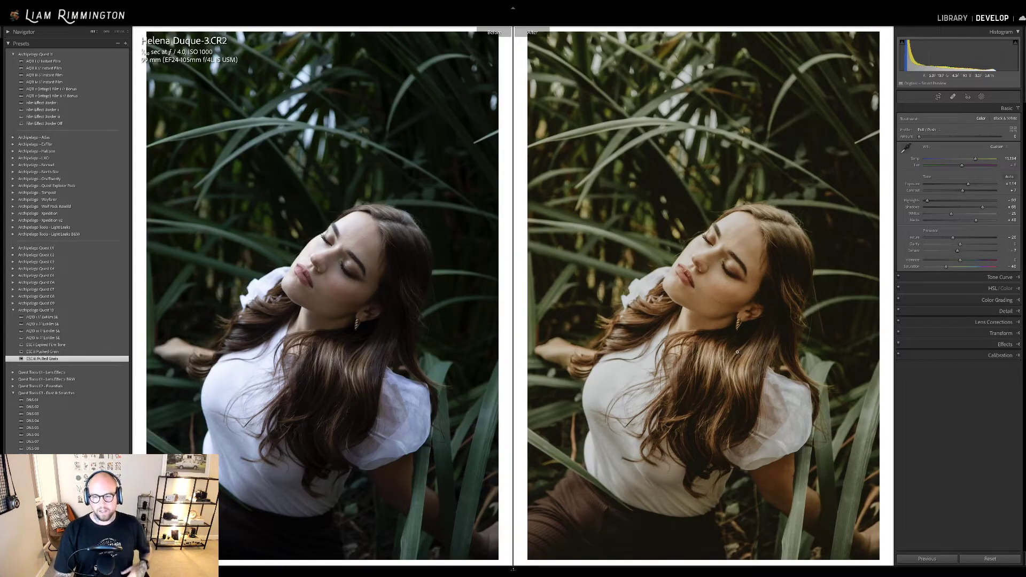
{"action": "left_click", "coordinate": [715, 264]}
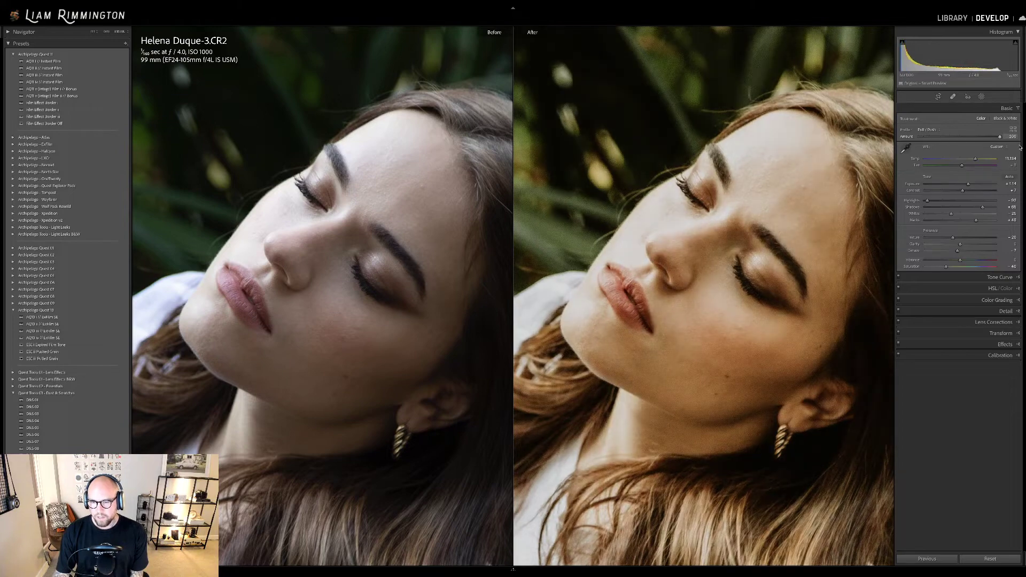
{"action": "left_click_drag", "start_coordinate": [999, 136], "coordinate": [914, 137]}
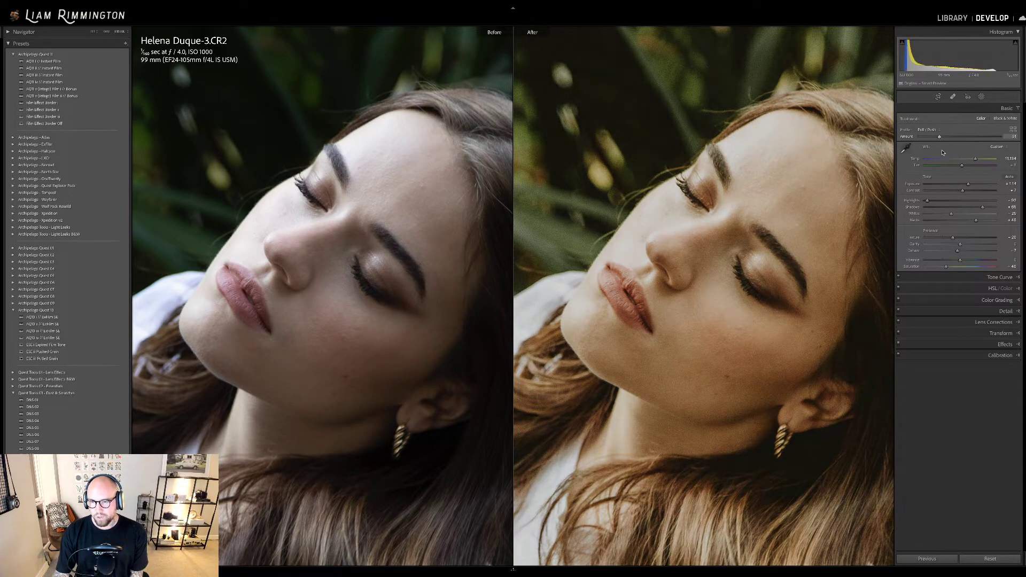
{"action": "key", "text": "ctrl+z"}
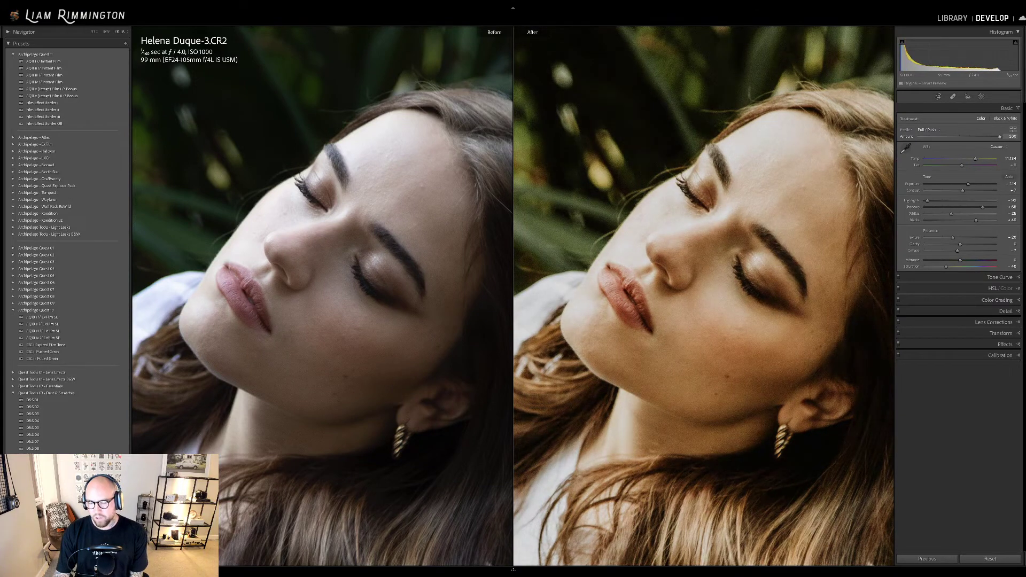
{"action": "key", "text": "ctrl+y"}
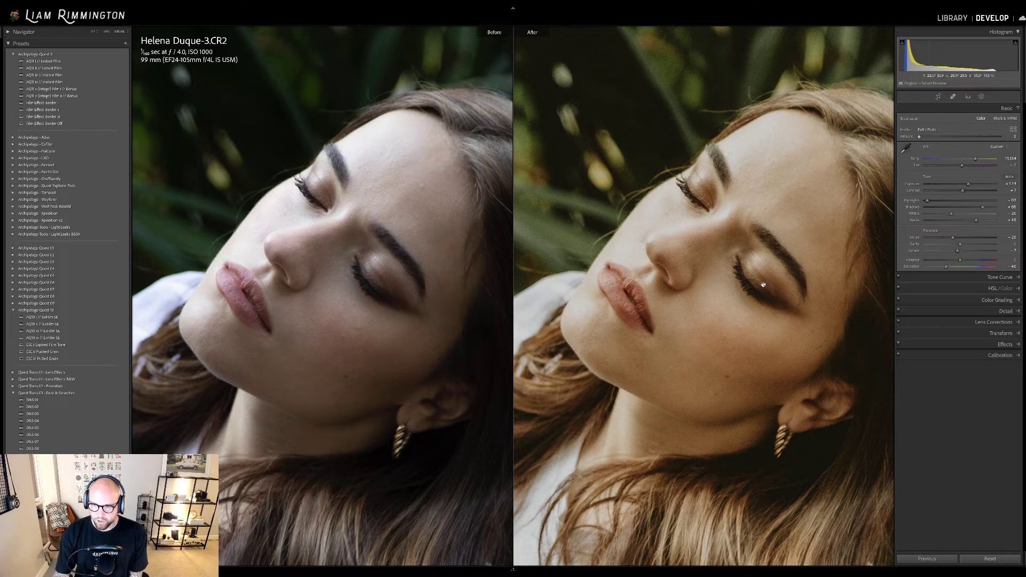
{"action": "left_click_drag", "start_coordinate": [919, 137], "coordinate": [1002, 163]}
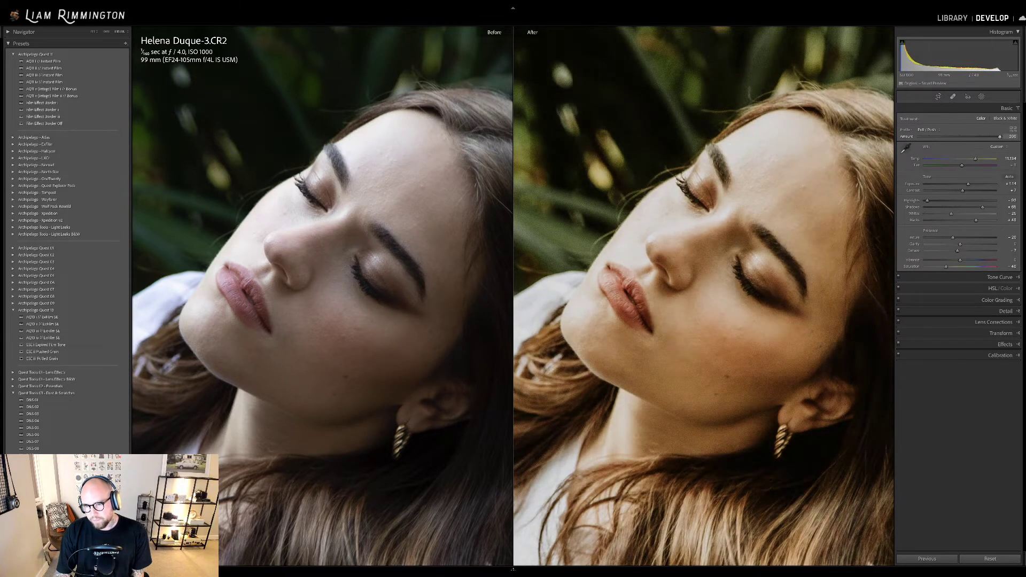
{"action": "double_click", "coordinate": [907, 136]}
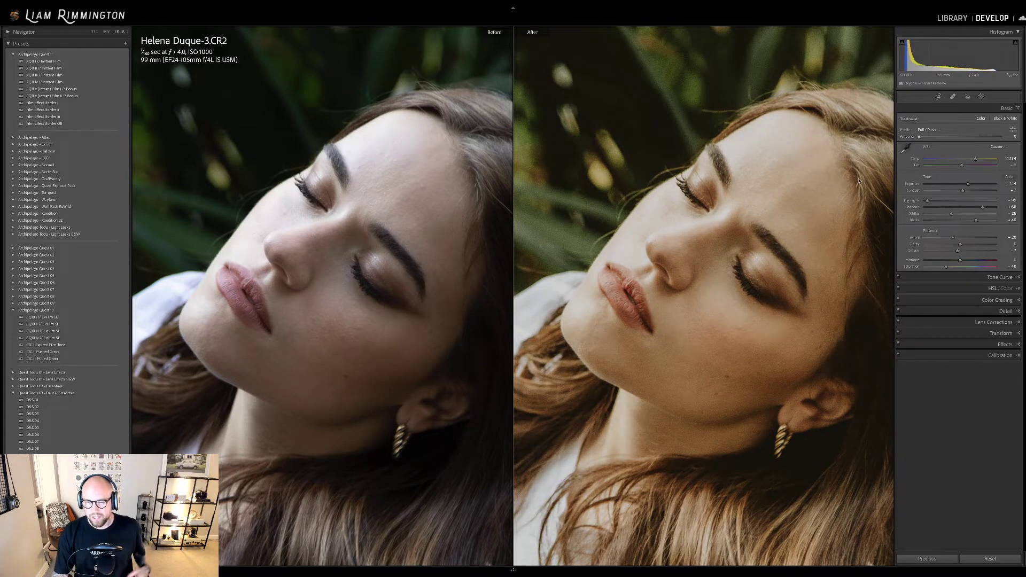
{"action": "left_click", "coordinate": [755, 284]}
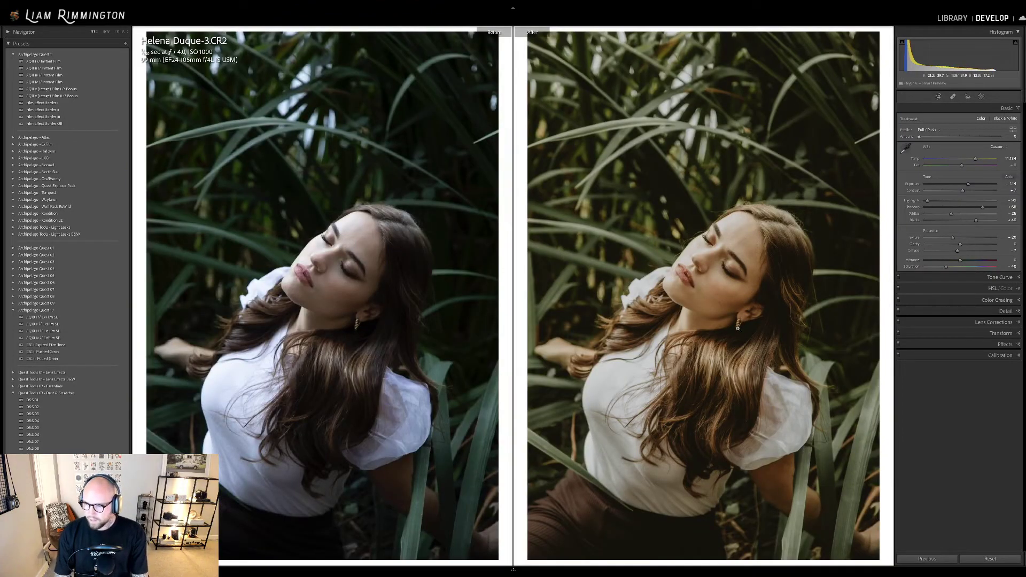
{"action": "key", "text": "g"}
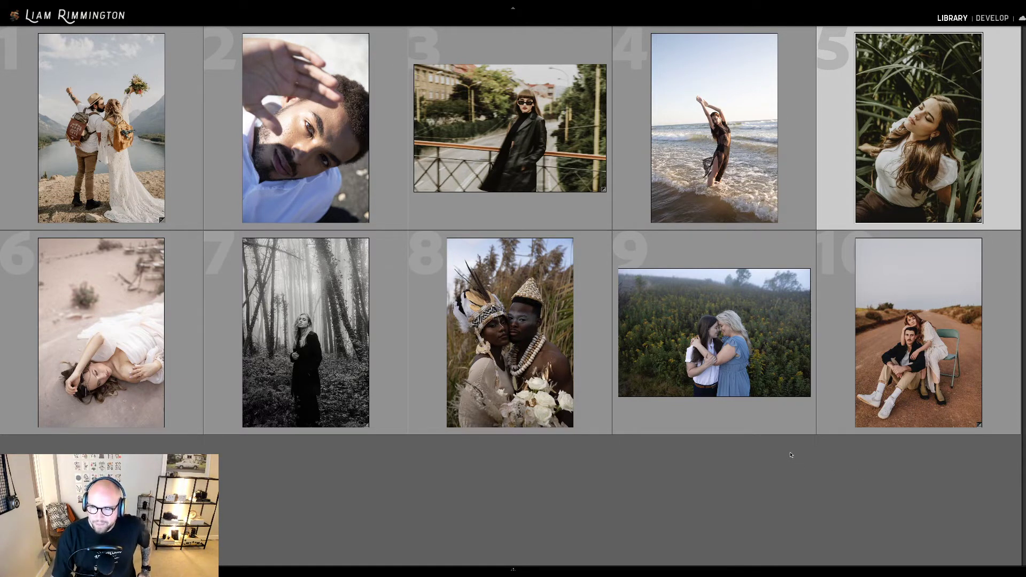
Open photo 9, the two women embracing in the foggy flower field, in the Develop module
{"action": "left_click", "coordinate": [717, 348]}
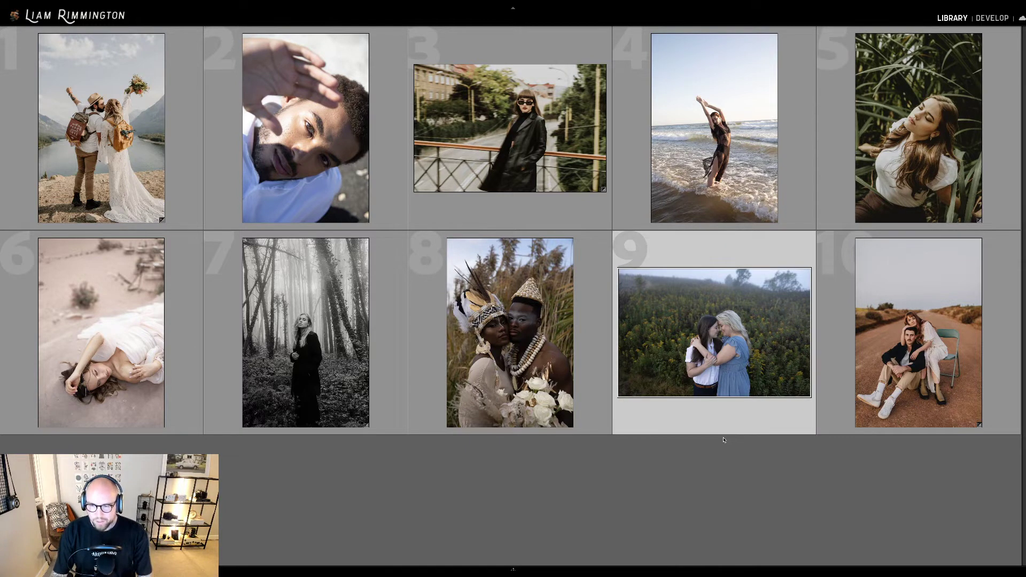
{"action": "key", "text": "d"}
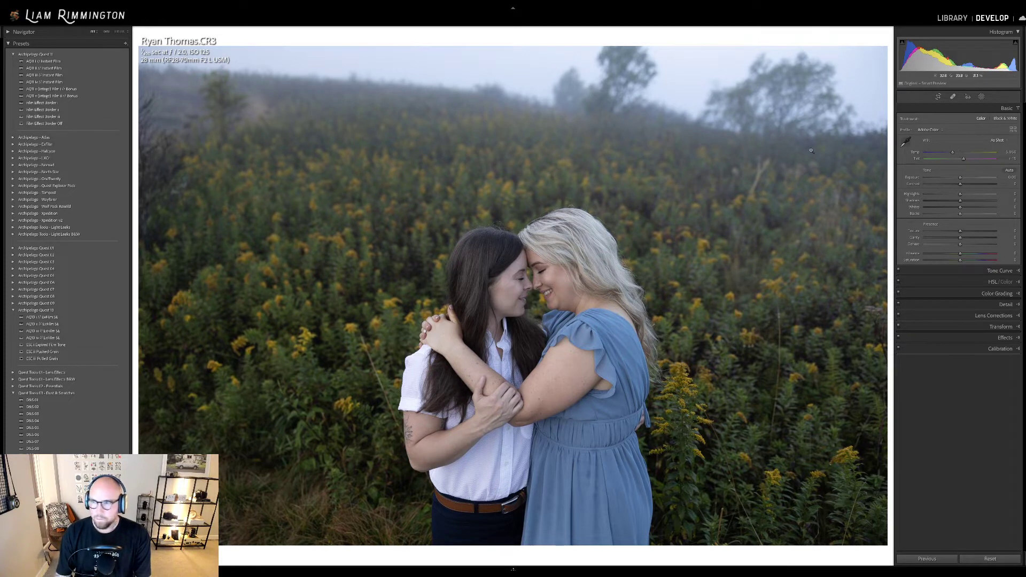
Raise the Temp slider in the Basic panel to warm the field couple photo slightly
{"action": "left_click_drag", "start_coordinate": [952, 152], "coordinate": [967, 153]}
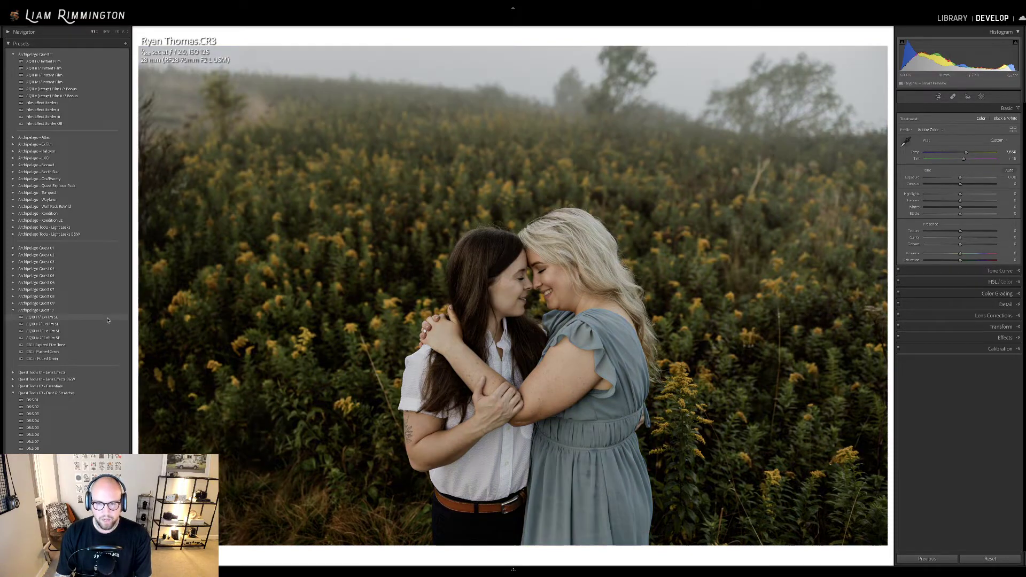
{"action": "mouse_move", "coordinate": [108, 319]}
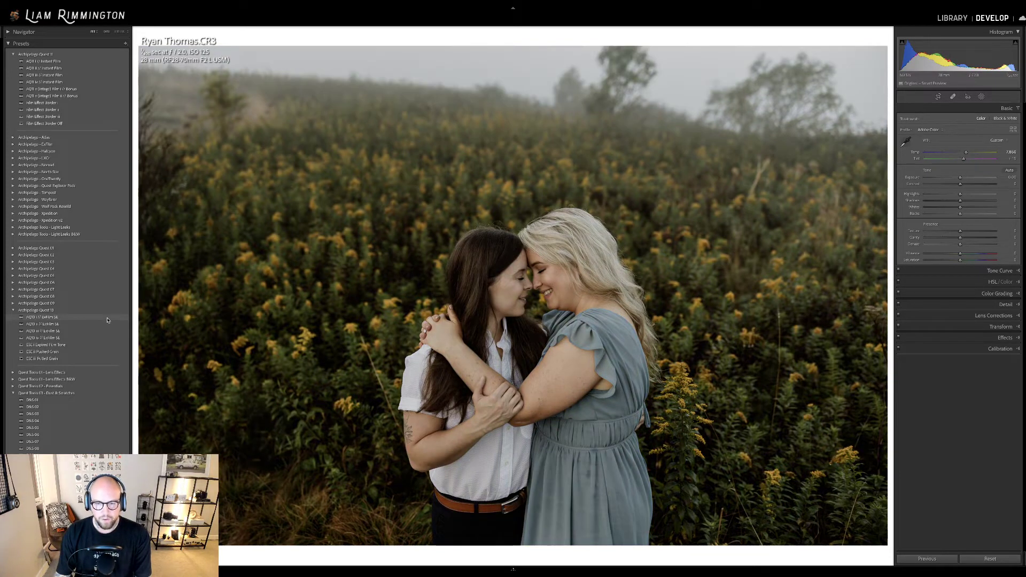
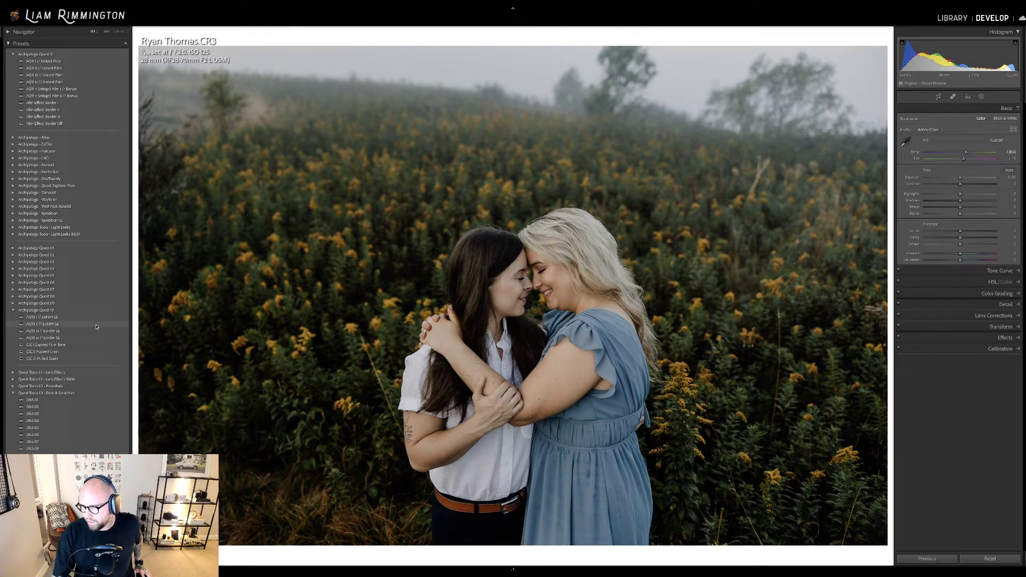
Apply the AQ10 ii ExFilm SE preset to the couple photo, warm Temp slightly and nudge Tint
{"action": "left_click", "coordinate": [97, 325]}
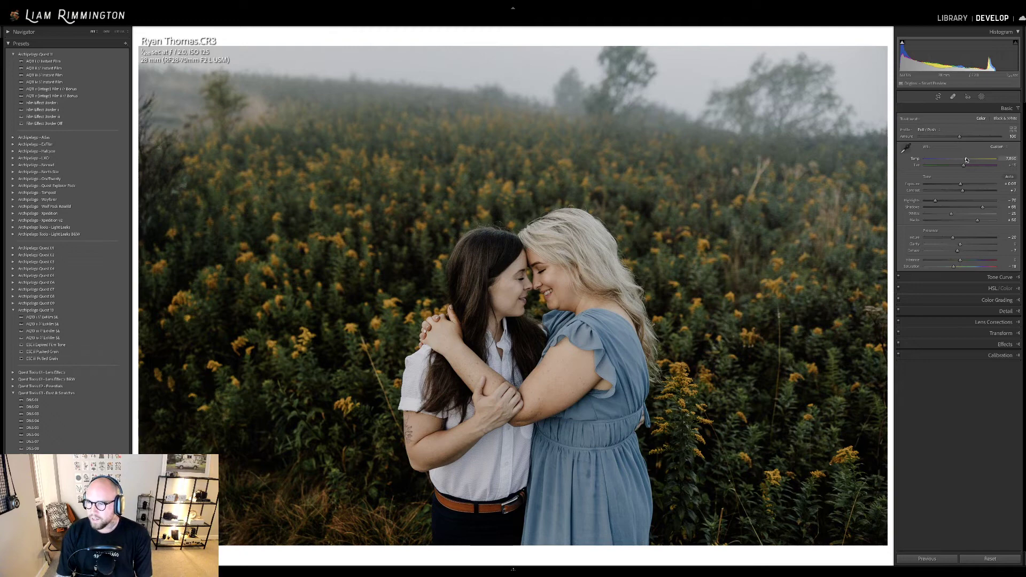
{"action": "left_click_drag", "start_coordinate": [966, 160], "coordinate": [969, 160]}
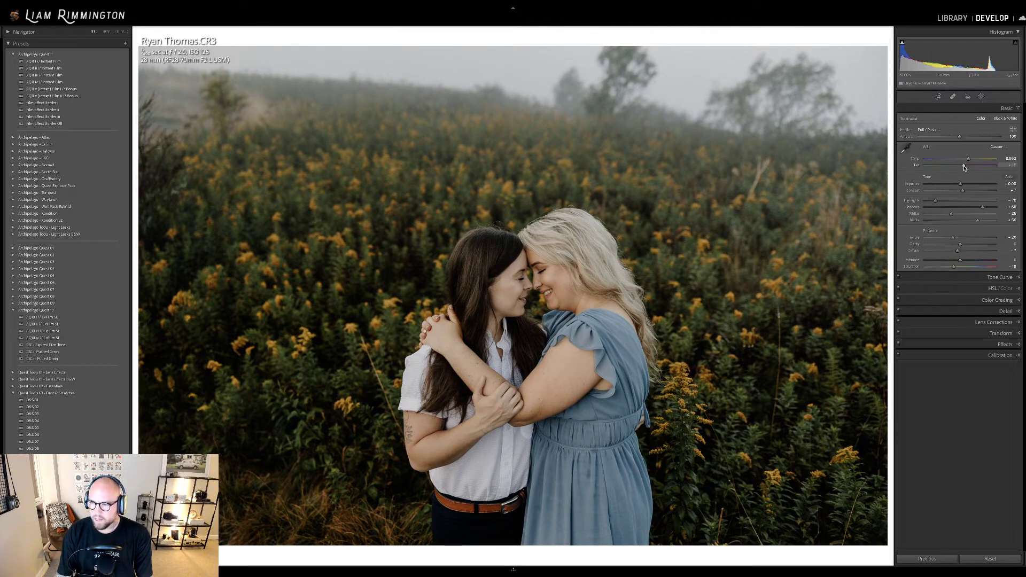
{"action": "left_click_drag", "start_coordinate": [964, 168], "coordinate": [965, 168]}
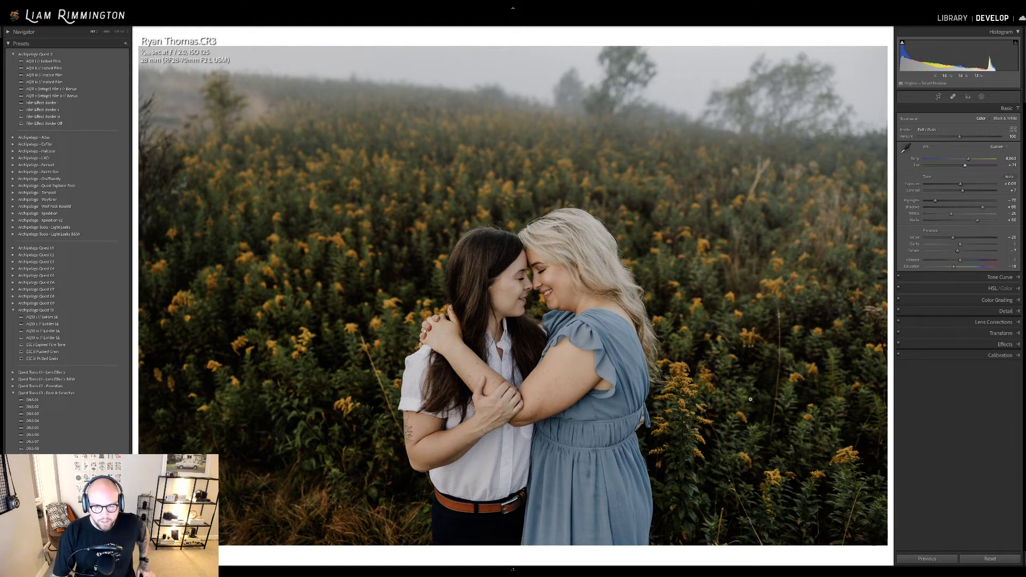
Lower the couple photo's film profile Amount to about 118
{"action": "key", "text": "backslash"}
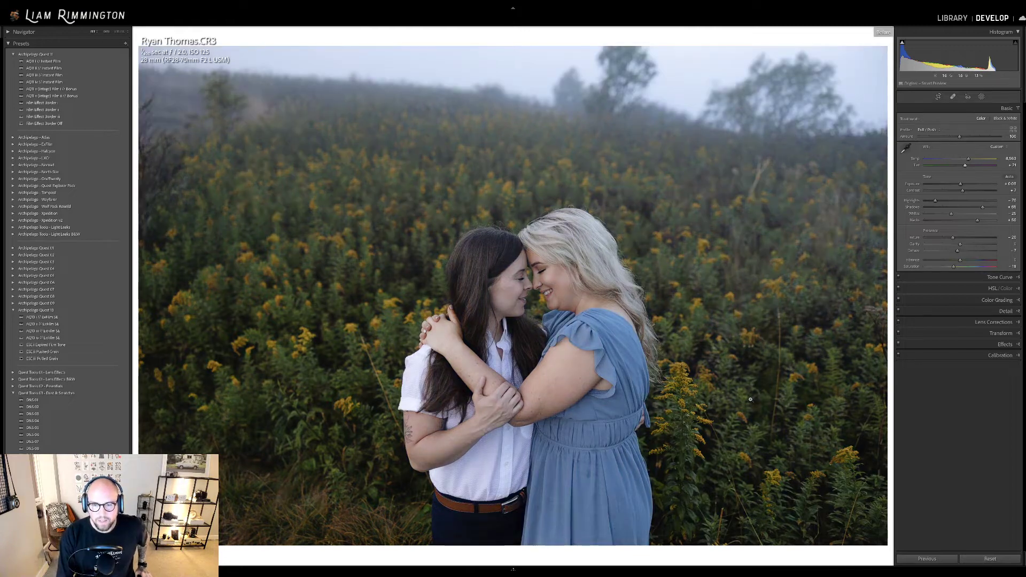
{"action": "key", "text": "backslash"}
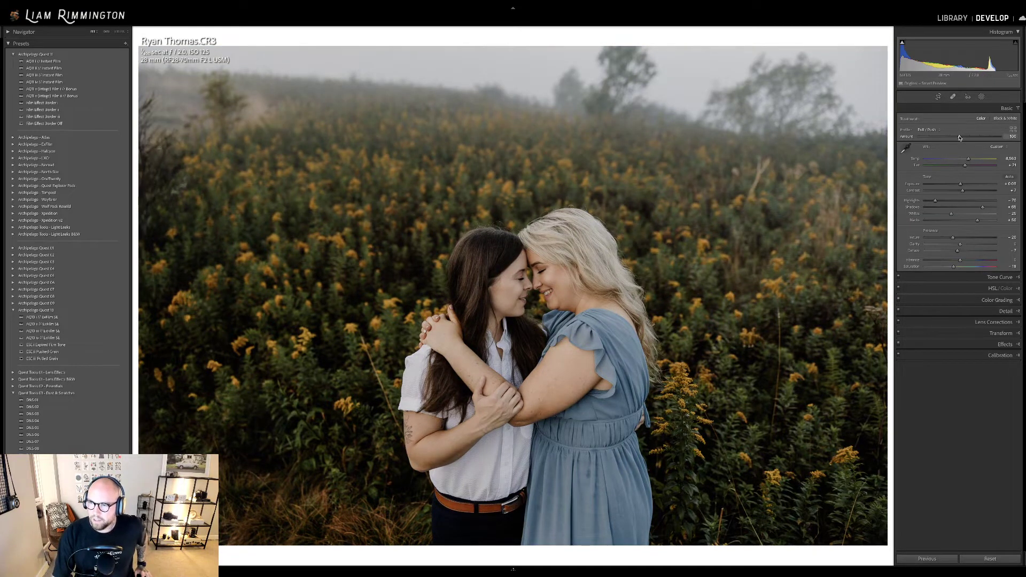
{"action": "left_click_drag", "start_coordinate": [960, 138], "coordinate": [978, 149]}
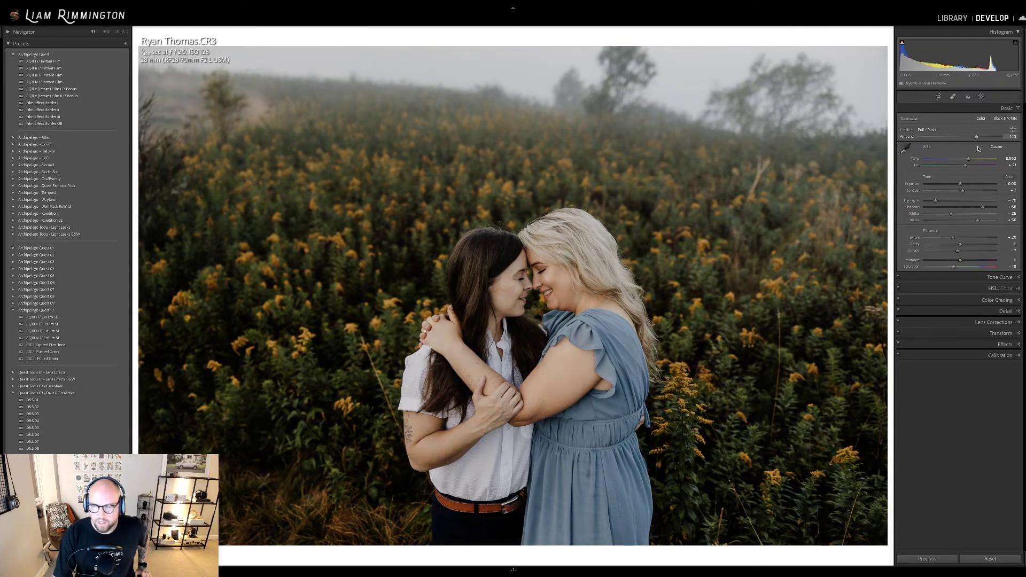
{"action": "left_click_drag", "start_coordinate": [979, 149], "coordinate": [969, 149]}
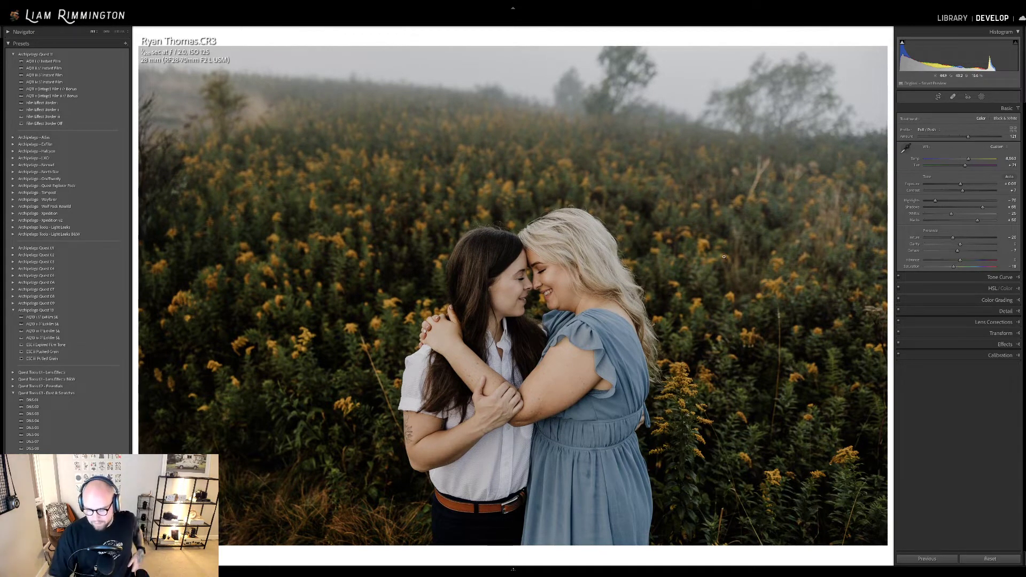
Compare the edit against the original, including side by side, then return to the Library grid
{"action": "key", "text": "backslash"}
{"action": "key", "text": "backslash"}
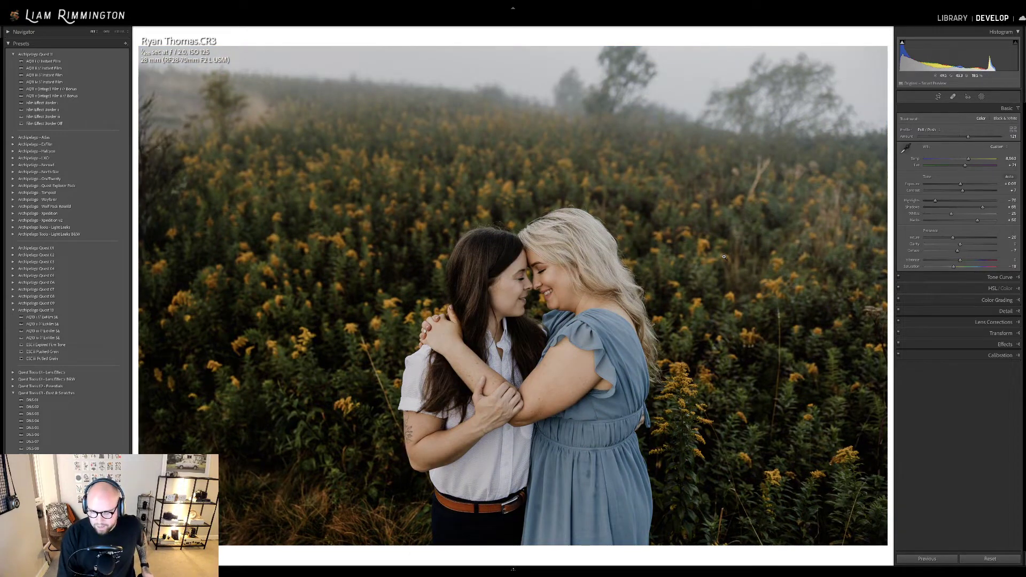
{"action": "key", "text": "backslash"}
{"action": "key", "text": "backslash"}
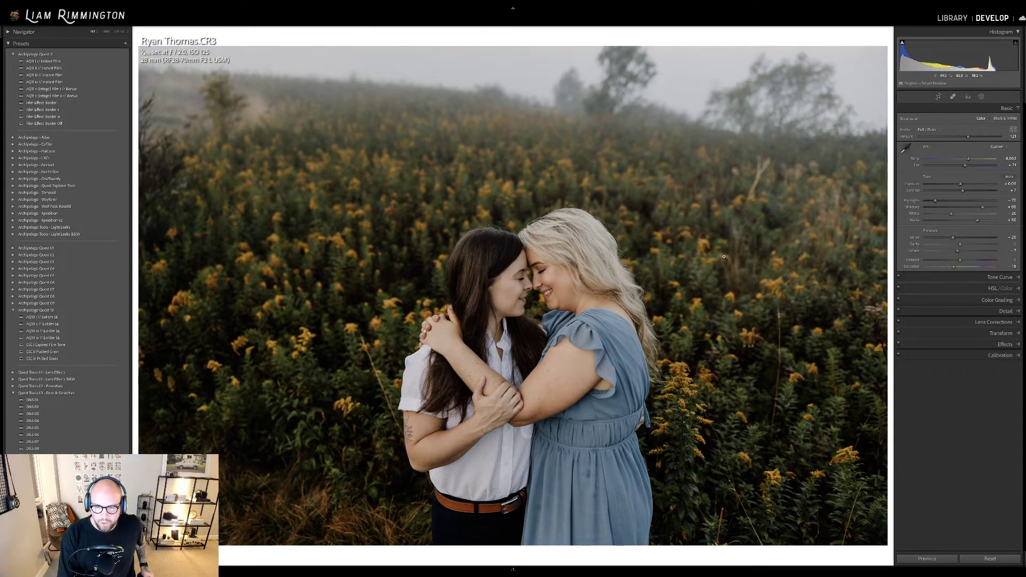
{"action": "key", "text": "backslash"}
{"action": "key", "text": "backslash"}
{"action": "key", "text": "backslash"}
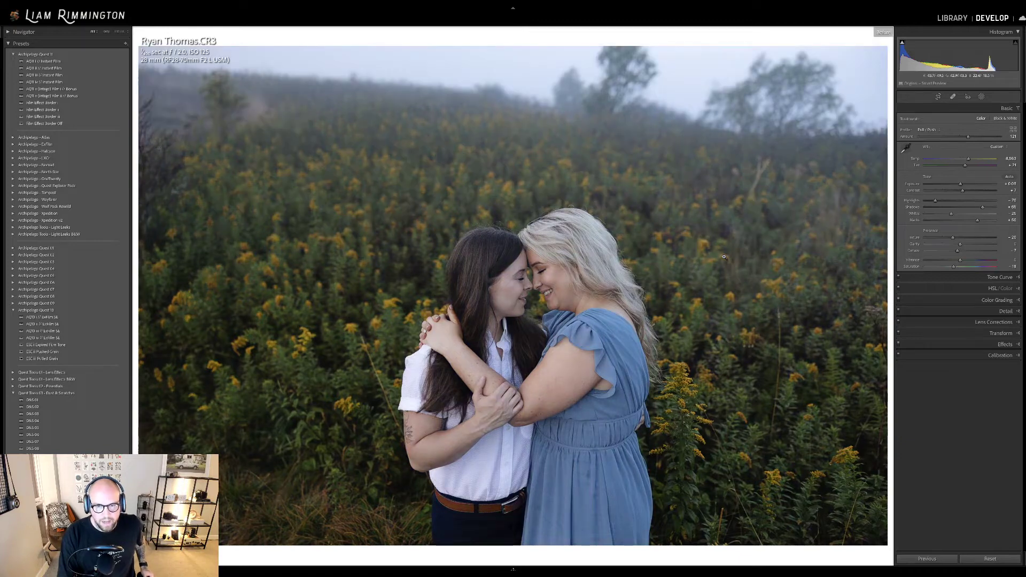
{"action": "key", "text": "backslash"}
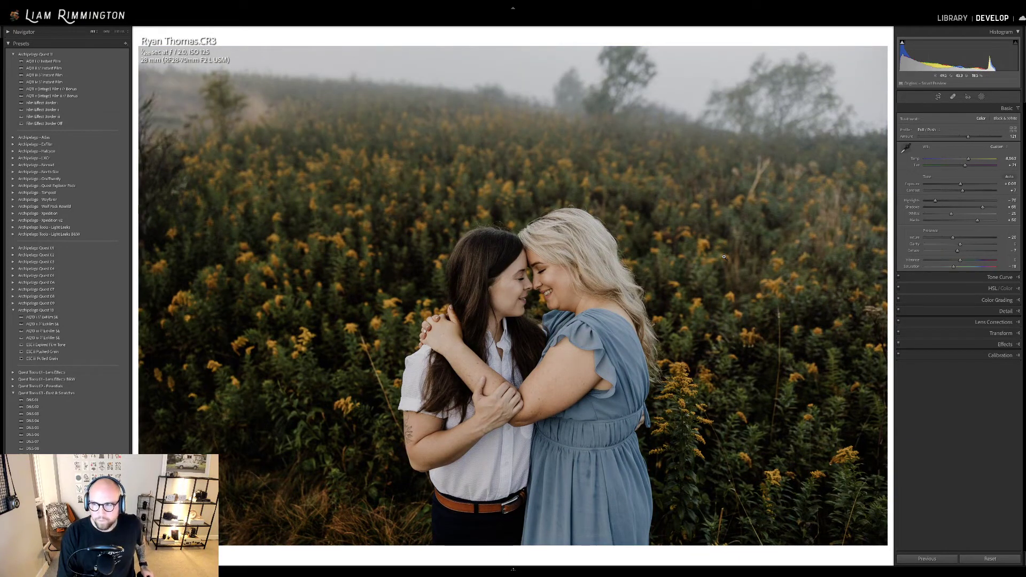
{"action": "key", "text": "backslash"}
{"action": "key", "text": "backslash"}
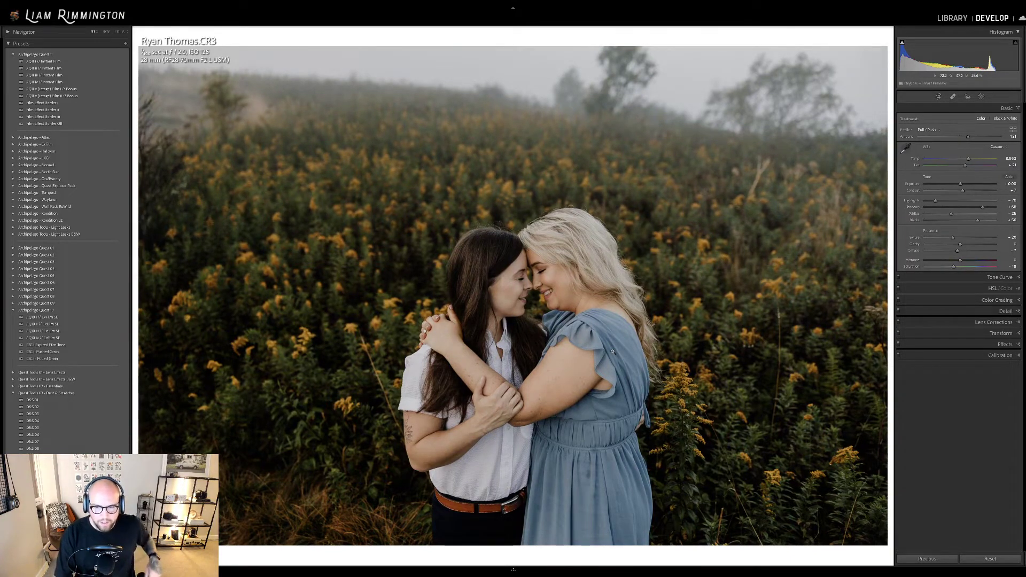
{"action": "key", "text": "y"}
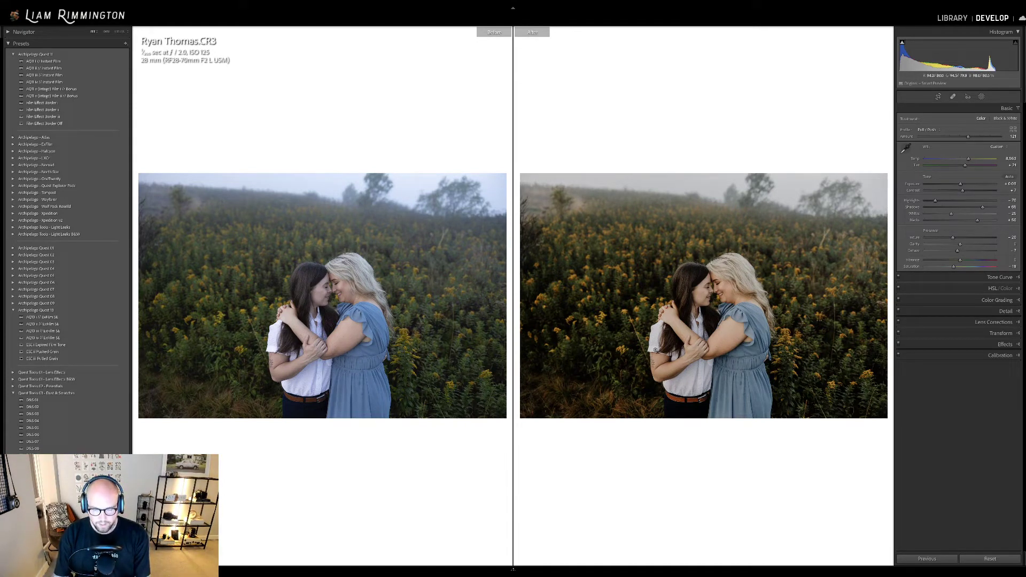
{"action": "key", "text": "y"}
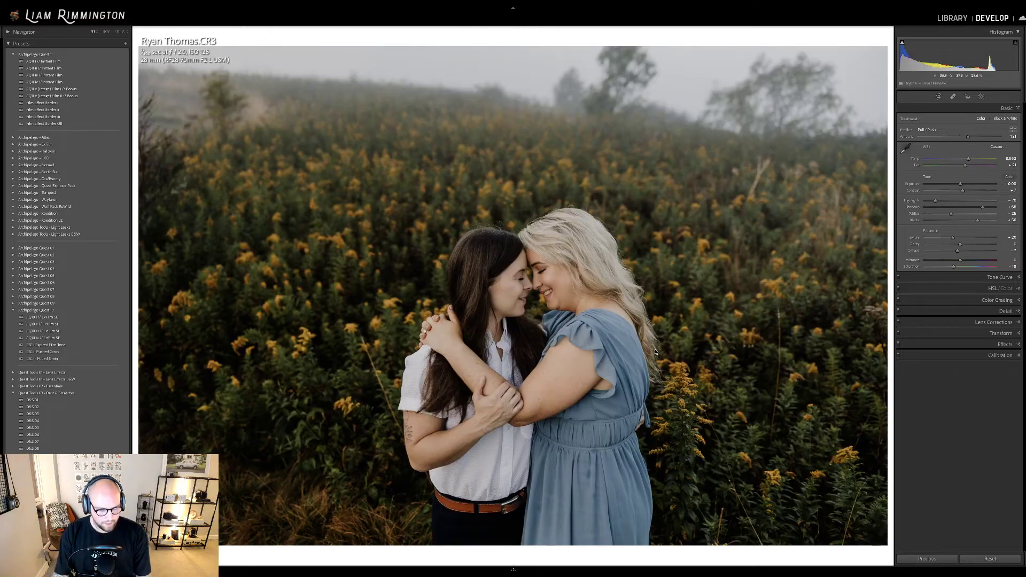
{"action": "key", "text": "g"}
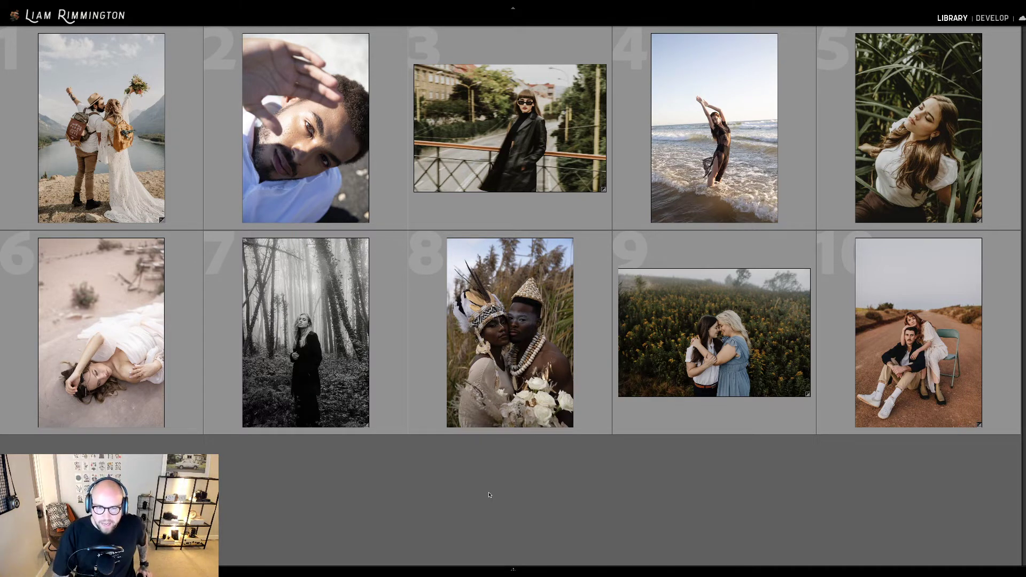
Open photo 6, the woman lying on the sand, in Develop and warm its Temp slightly
{"action": "left_click", "coordinate": [122, 317]}
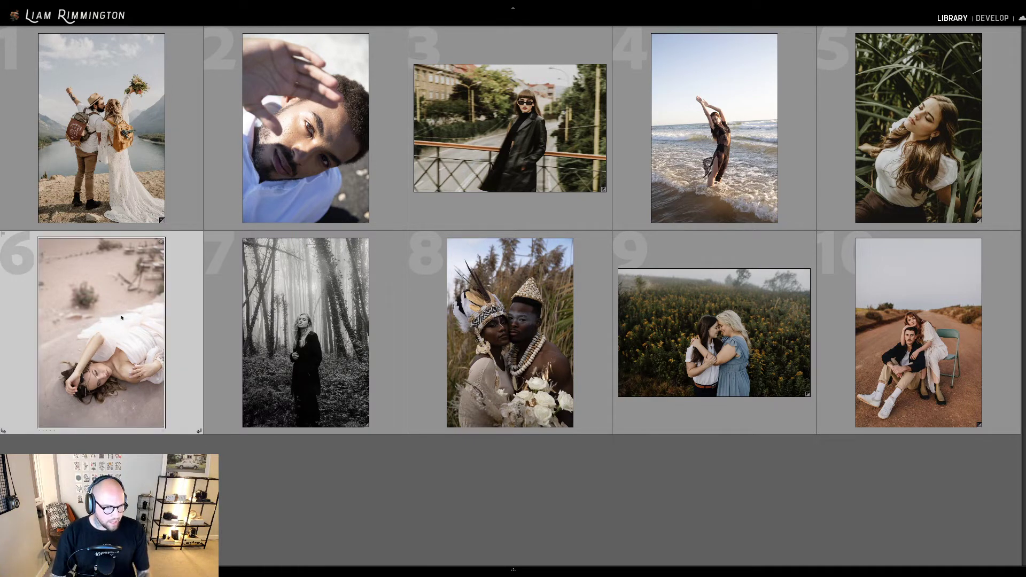
{"action": "key", "text": "d"}
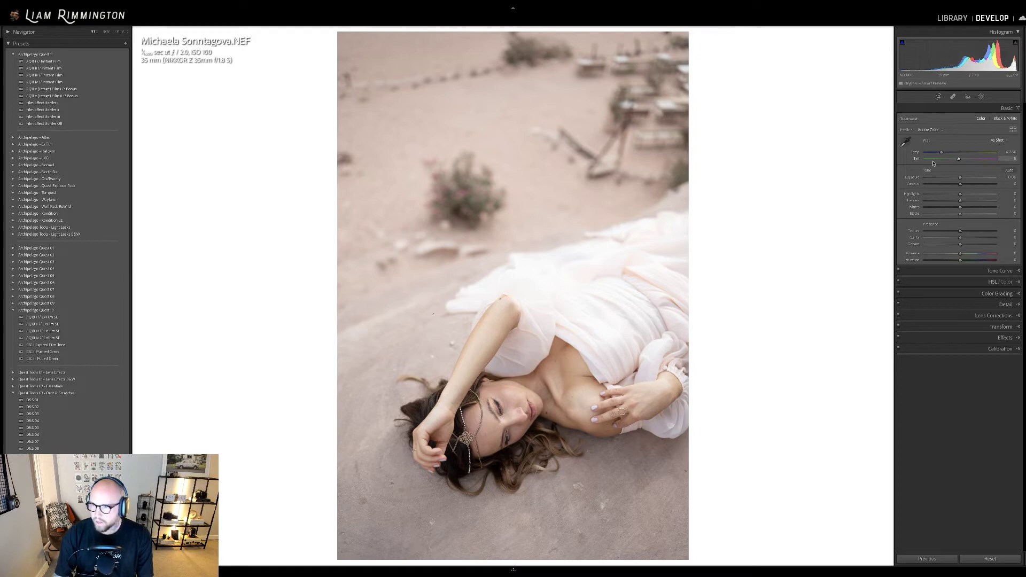
{"action": "left_click_drag", "start_coordinate": [941, 153], "coordinate": [946, 154]}
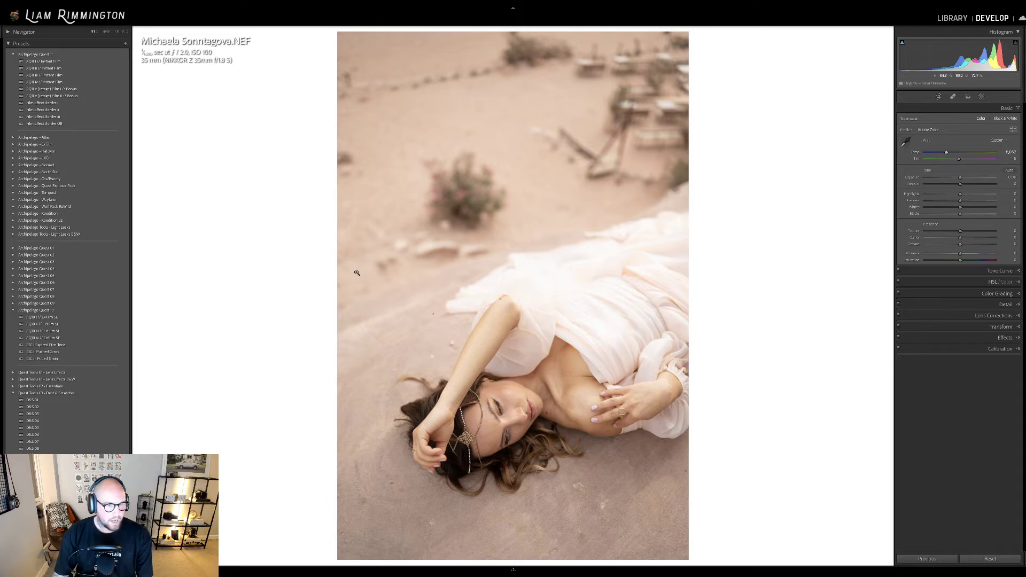
{"action": "mouse_move", "coordinate": [103, 320]}
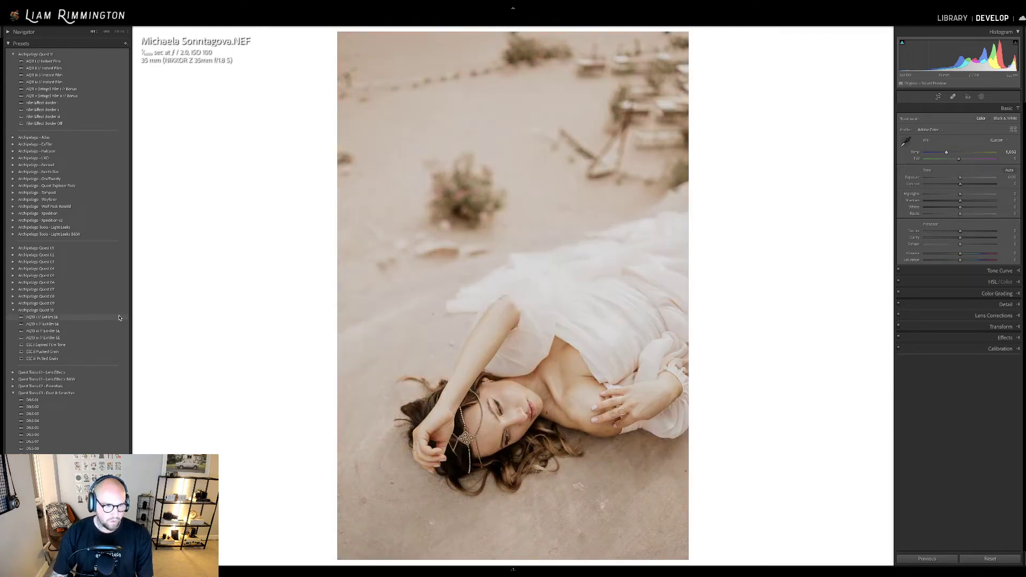
Apply the AQ10 i ExFilm SE preset with profile strength about 154, then compare with the original
{"action": "left_click", "coordinate": [119, 318]}
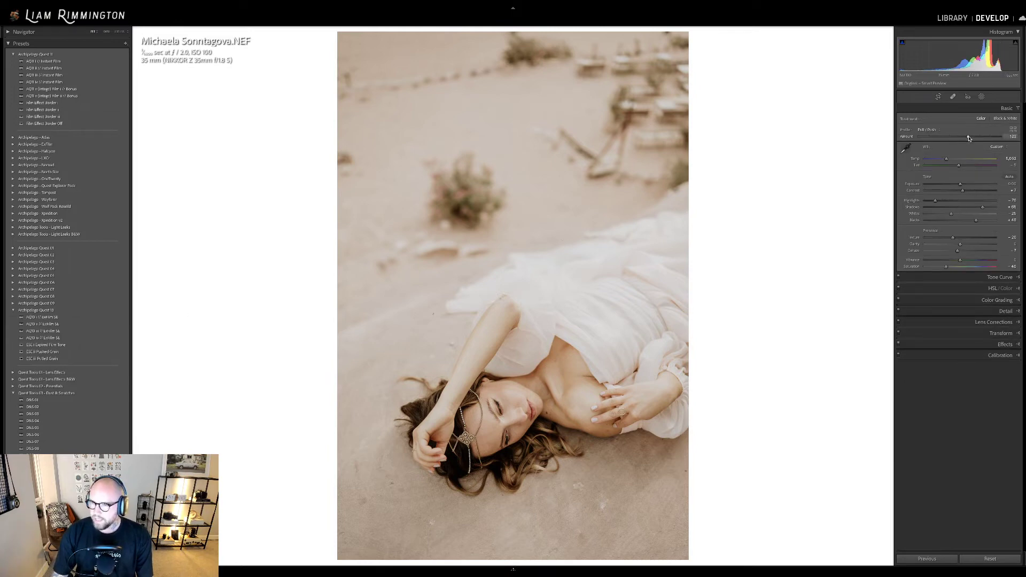
{"action": "mouse_move", "coordinate": [968, 138]}
{"action": "left_mouse_down"}
{"action": "mouse_move", "coordinate": [994, 139]}
{"action": "mouse_move", "coordinate": [950, 143]}
{"action": "left_mouse_up"}
{"action": "left_click_drag", "start_coordinate": [982, 143], "coordinate": [983, 141]}
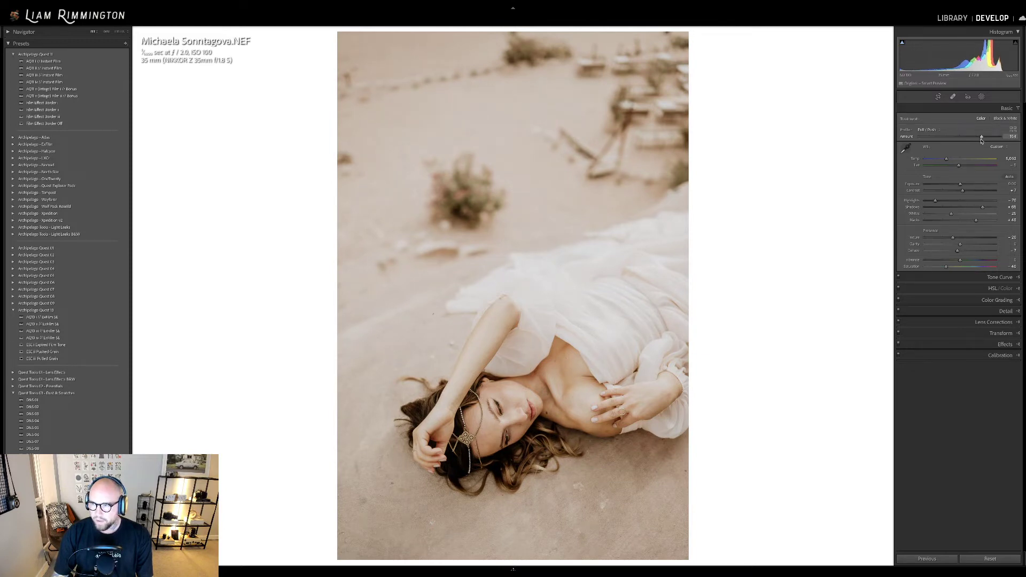
{"action": "key", "text": "ctrl+z"}
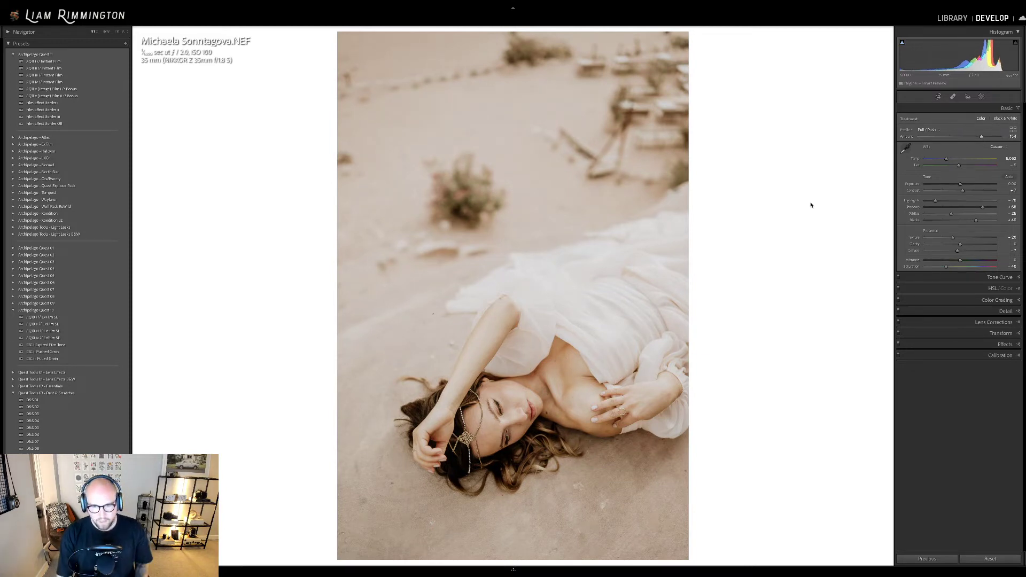
{"action": "key", "text": "backslash"}
{"action": "key", "text": "backslash"}
{"action": "key", "text": "backslash"}
{"action": "key", "text": "backslash"}
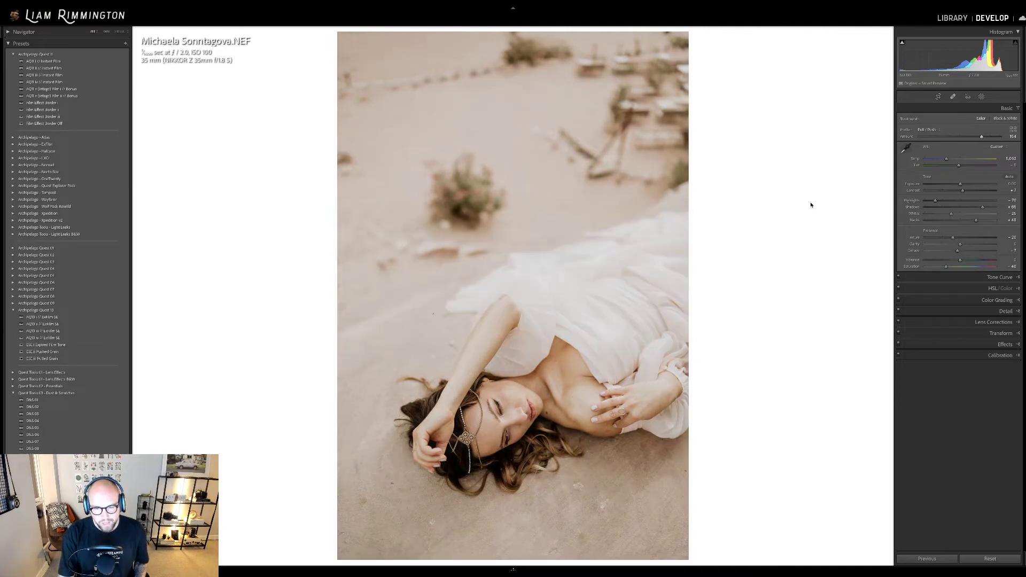
{"action": "key", "text": "backslash"}
{"action": "key", "text": "backslash"}
{"action": "key", "text": "backslash"}
{"action": "key", "text": "backslash"}
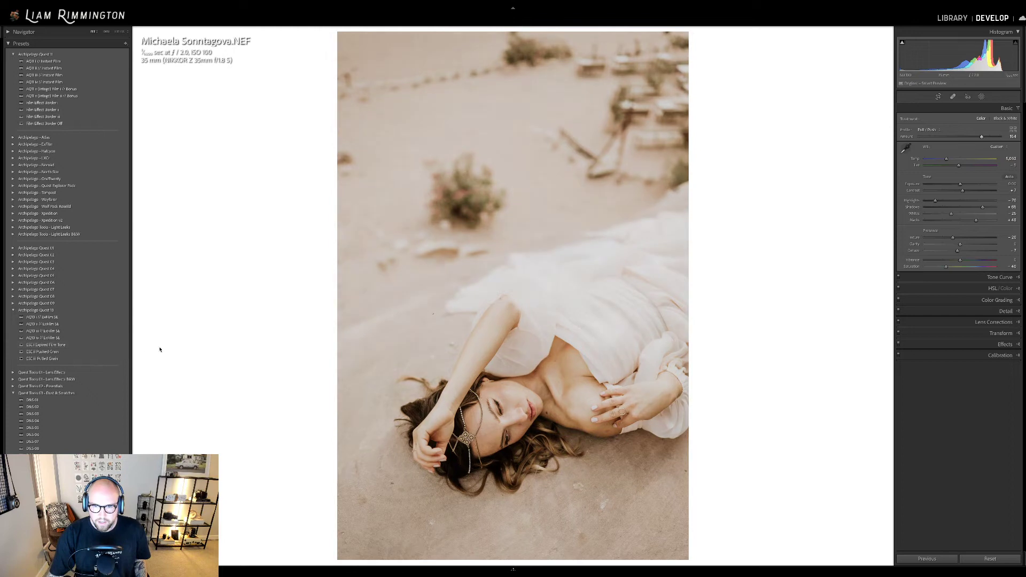
Add the ESC I Expired Film Tone and ESC III Pulled Grain presets, then zoom 1:1 onto her face
{"action": "left_click", "coordinate": [122, 345]}
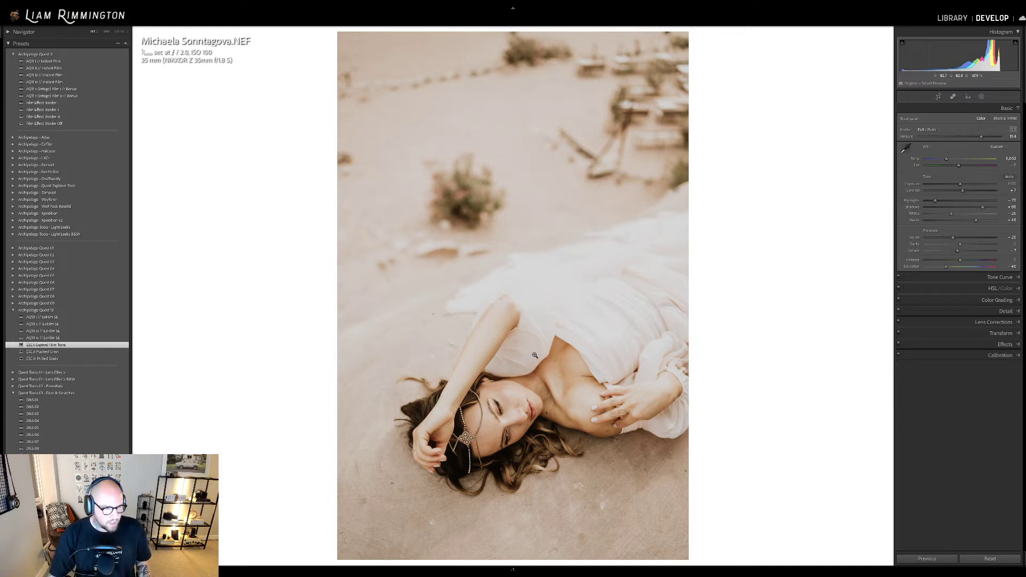
{"action": "left_click", "coordinate": [110, 358]}
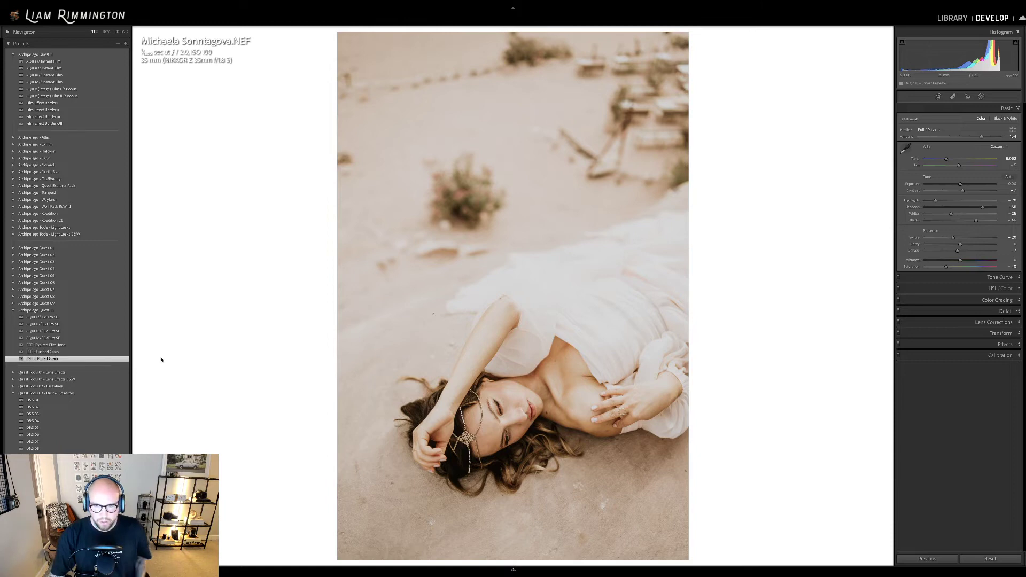
{"action": "left_click", "coordinate": [511, 382]}
{"action": "left_click_drag", "start_coordinate": [542, 396], "coordinate": [587, 198]}
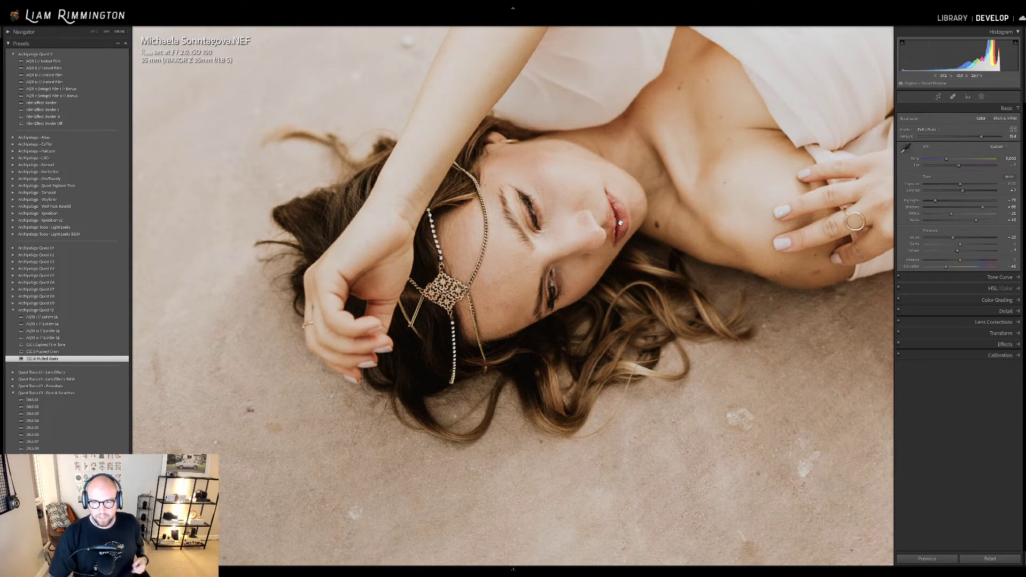
Inspect the sand portrait's face and sand texture at several zoom levels, comparing against the original
{"action": "left_click", "coordinate": [657, 227]}
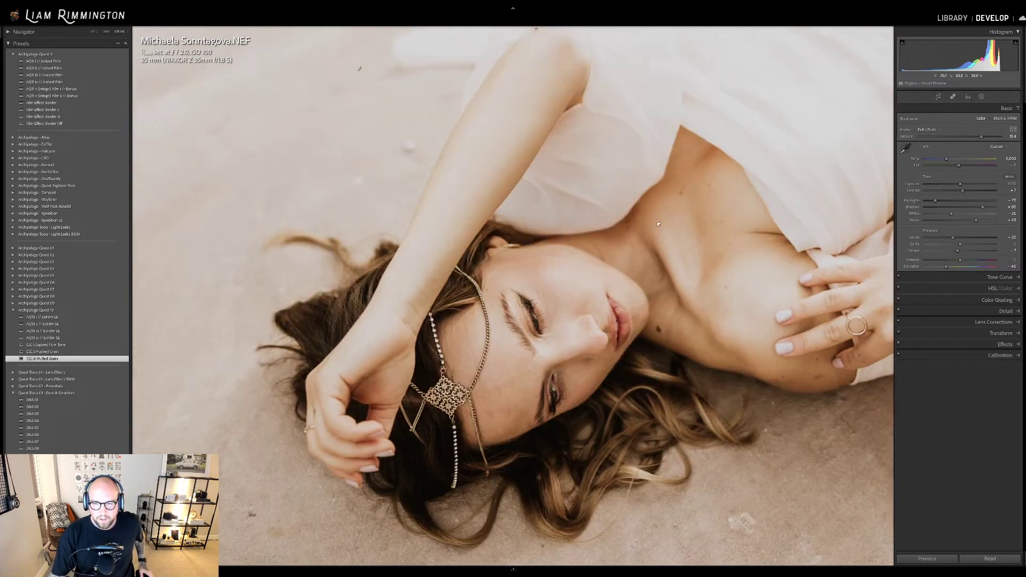
{"action": "left_click", "coordinate": [659, 221]}
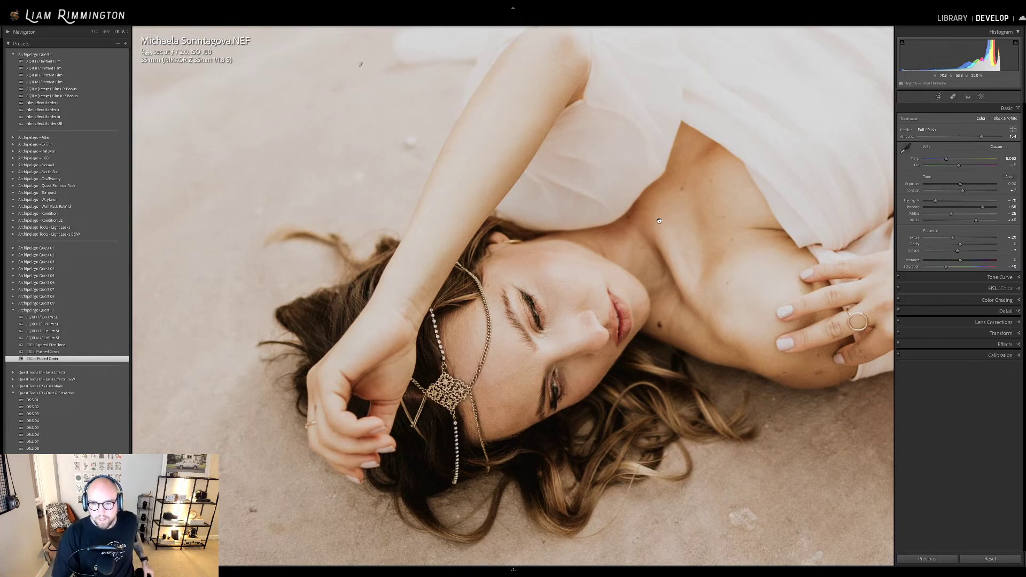
{"action": "key", "text": "backslash"}
{"action": "key", "text": "backslash"}
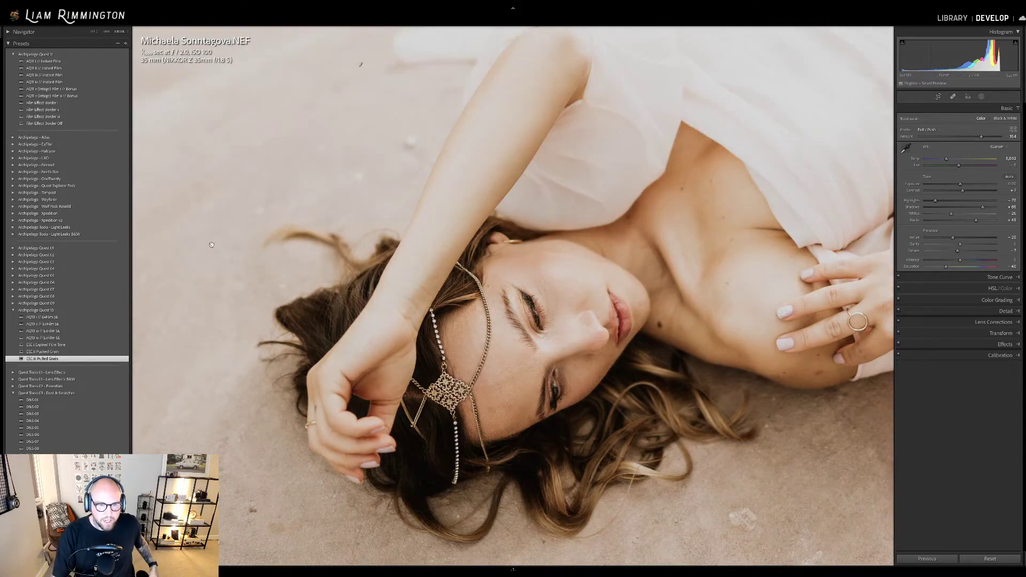
{"action": "left_click", "coordinate": [277, 135]}
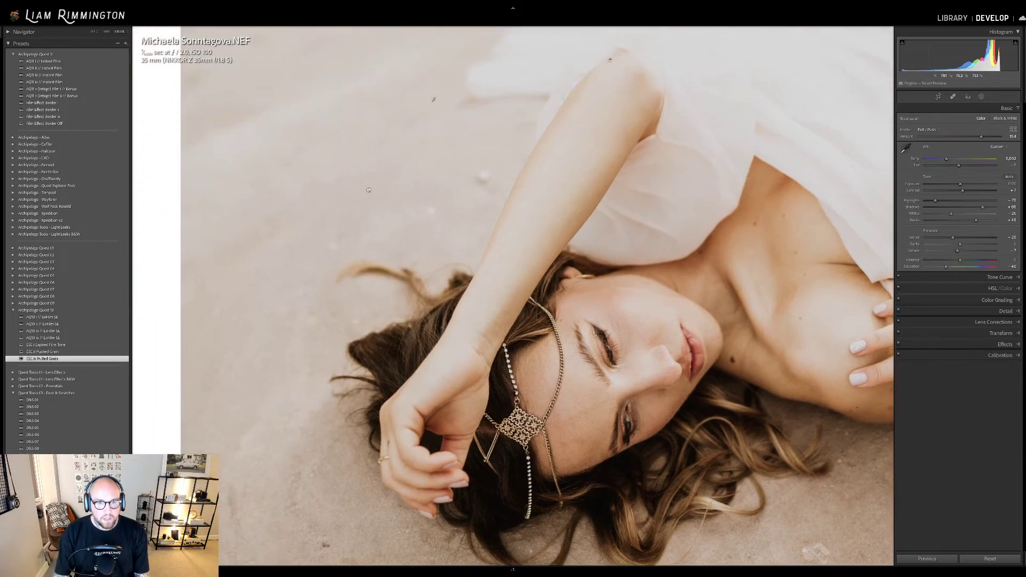
{"action": "key", "text": "ctrl+equal"}
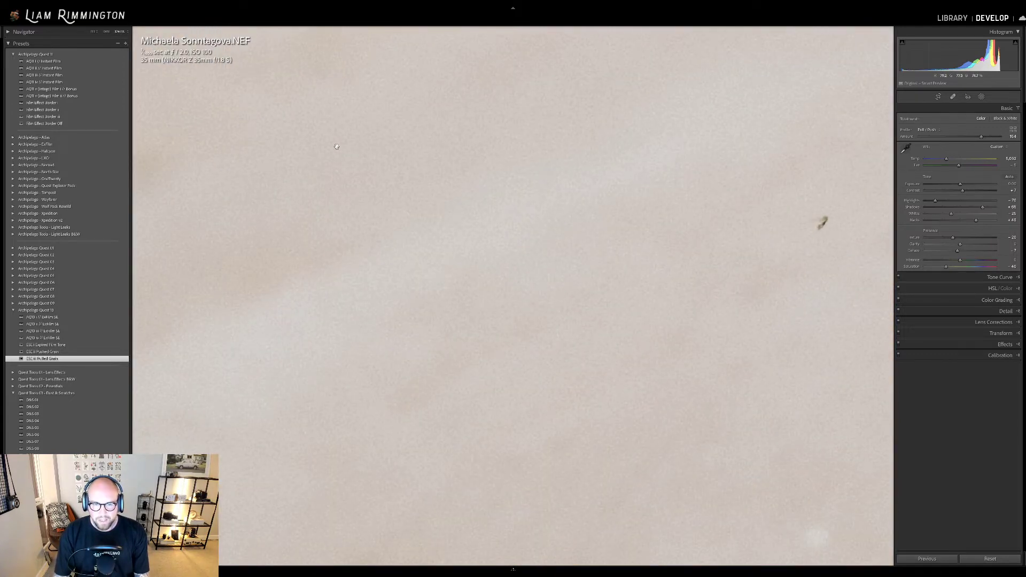
{"action": "key", "text": "ctrl+minus"}
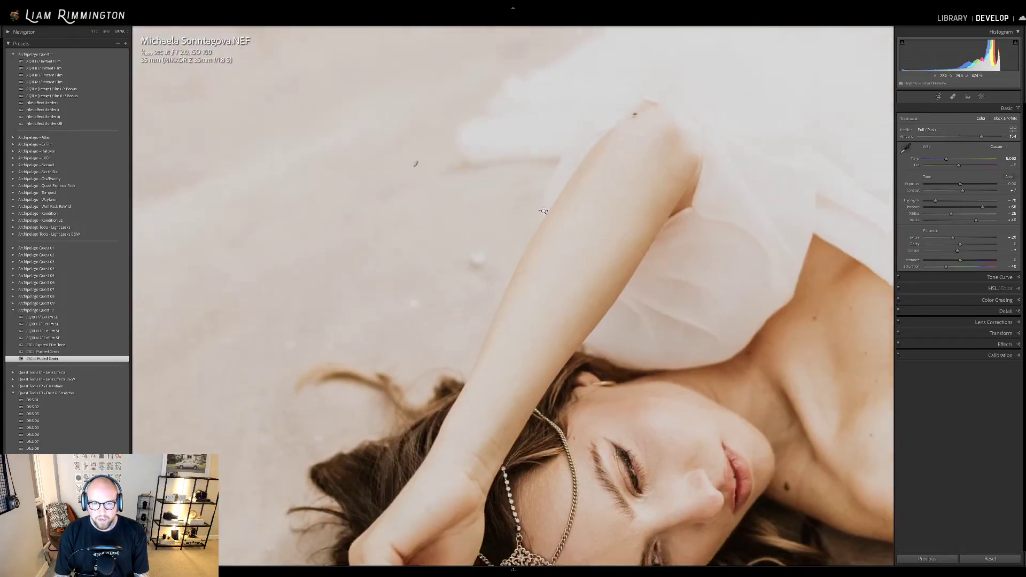
{"action": "left_click", "coordinate": [542, 211]}
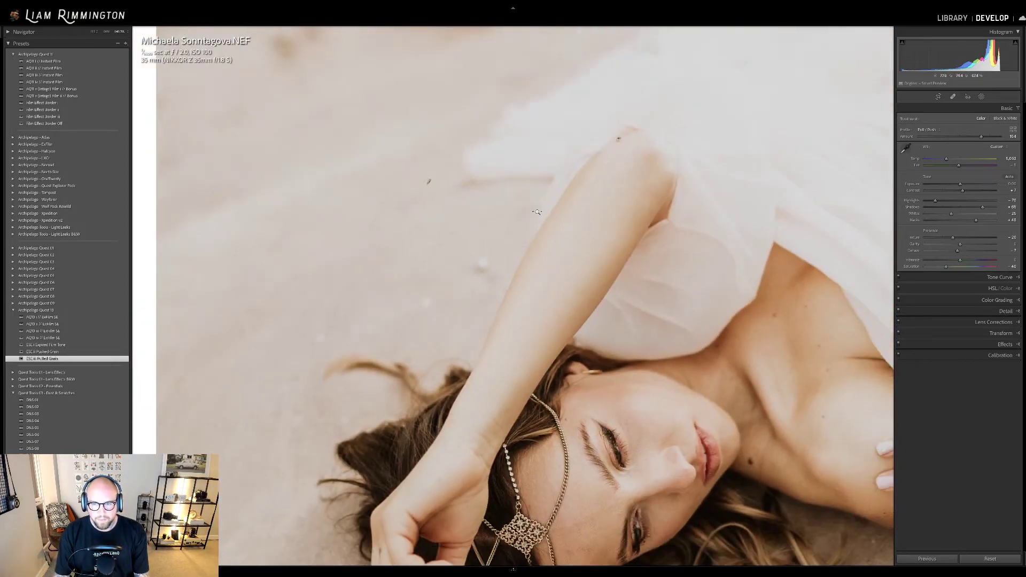
{"action": "left_click", "coordinate": [520, 221]}
{"action": "left_click", "coordinate": [634, 189]}
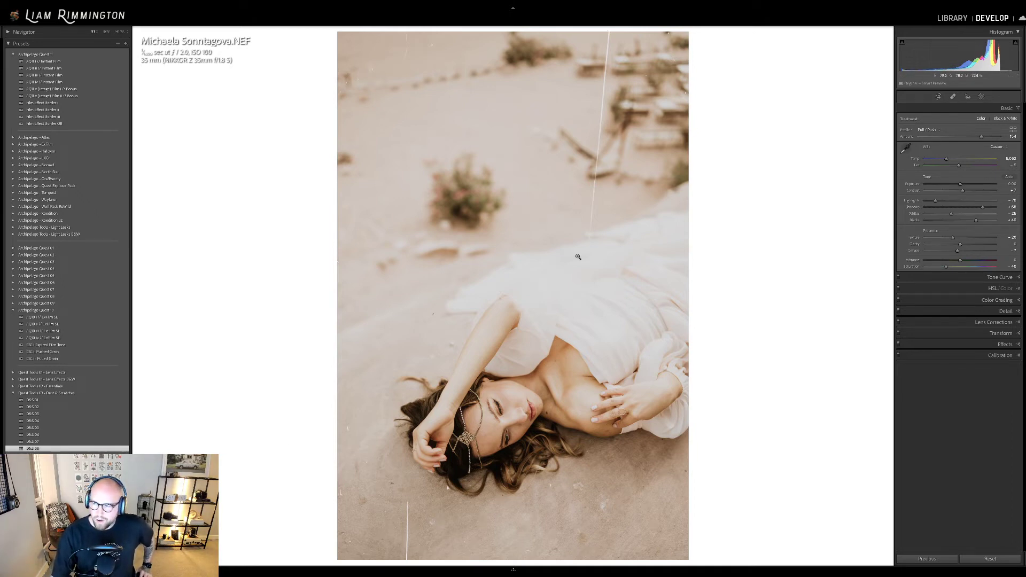
{"action": "key", "text": "F6"}
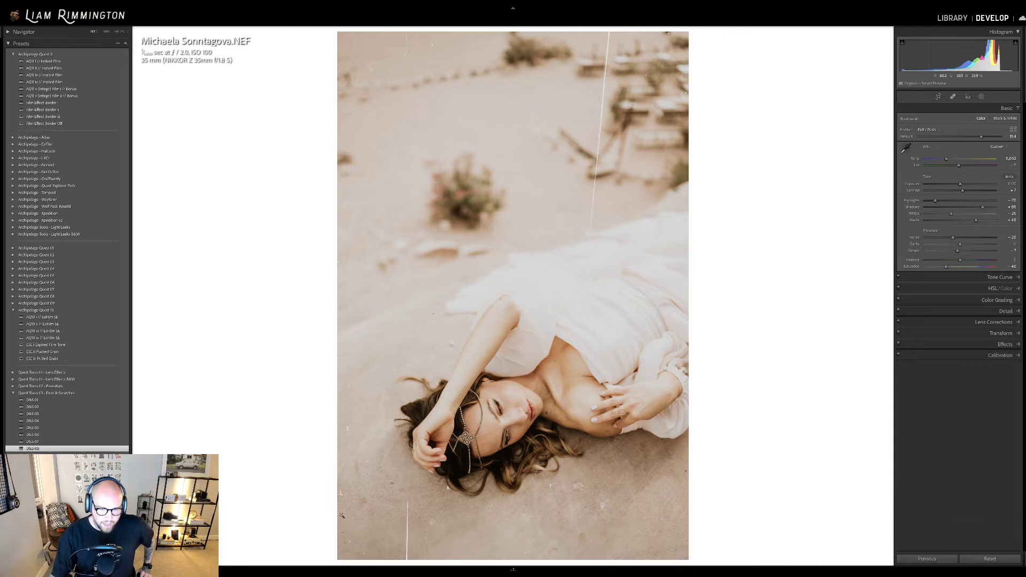
{"action": "left_click", "coordinate": [401, 499]}
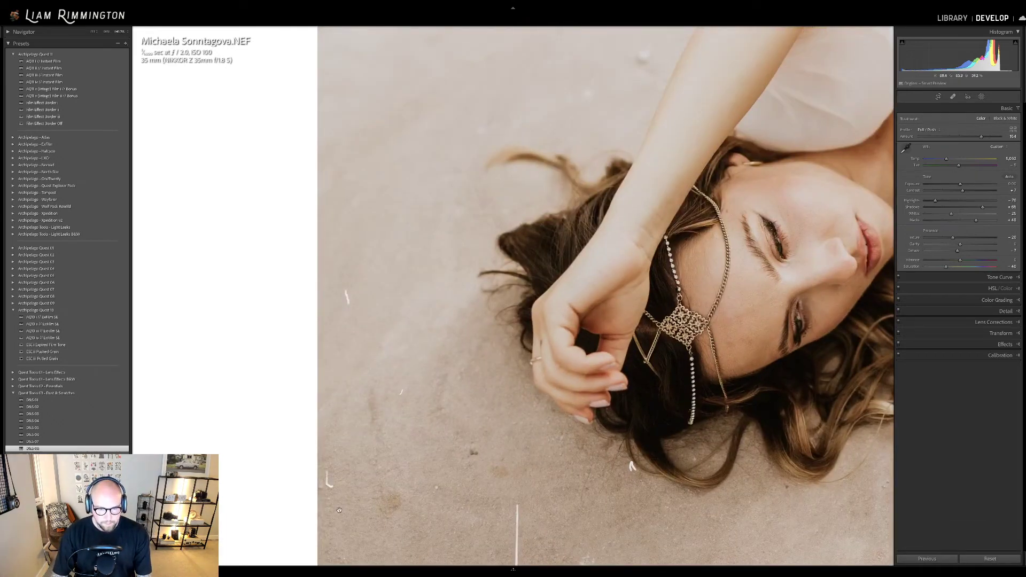
{"action": "left_click_drag", "start_coordinate": [496, 377], "coordinate": [224, 368]}
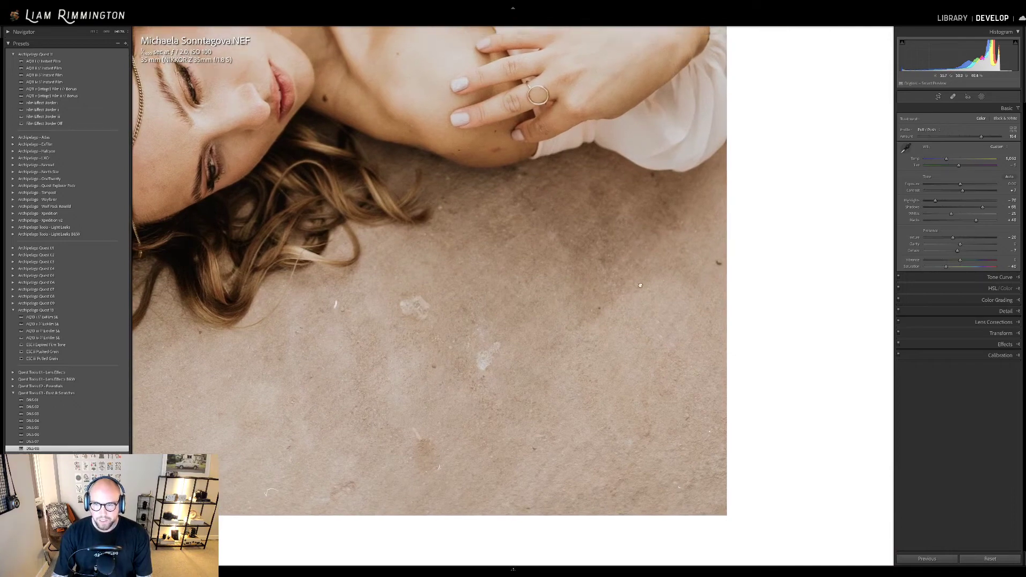
{"action": "key", "text": "Right"}
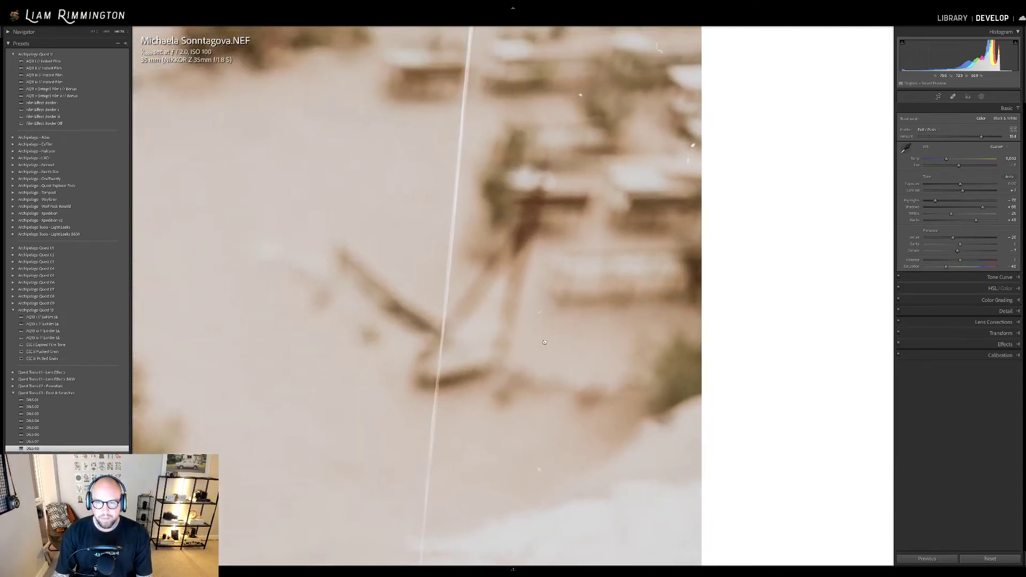
{"action": "left_click_drag", "start_coordinate": [564, 374], "coordinate": [557, 504]}
{"action": "left_click_drag", "start_coordinate": [257, 332], "coordinate": [603, 311]}
{"action": "key", "text": "Home"}
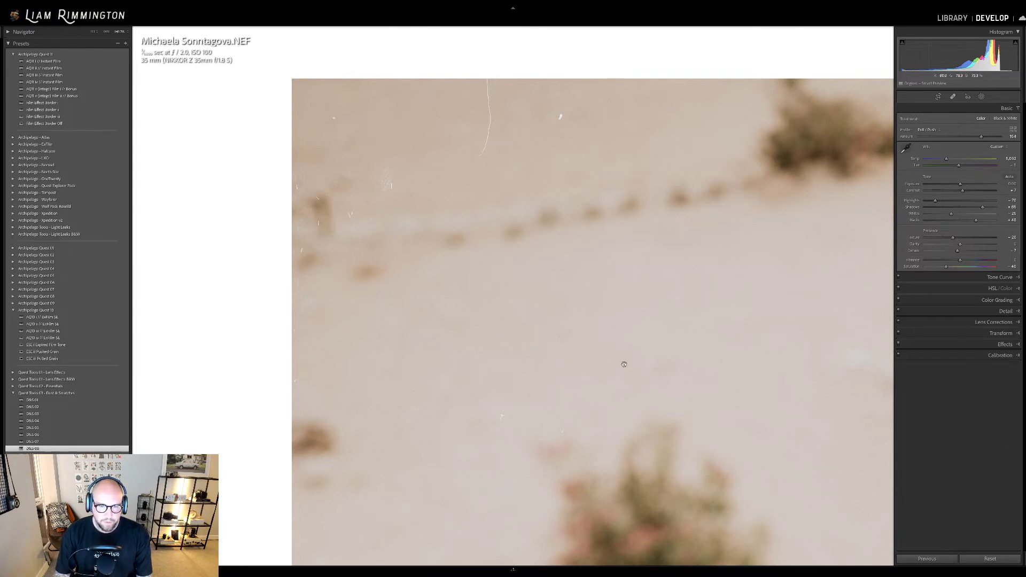
{"action": "left_click_drag", "start_coordinate": [623, 362], "coordinate": [343, 300]}
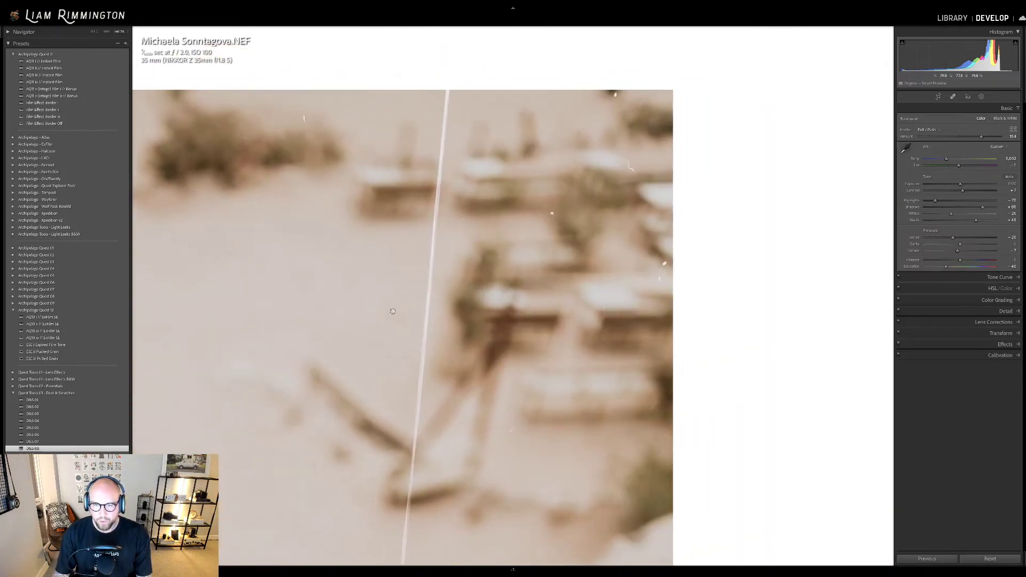
{"action": "left_click_drag", "start_coordinate": [488, 539], "coordinate": [572, 214]}
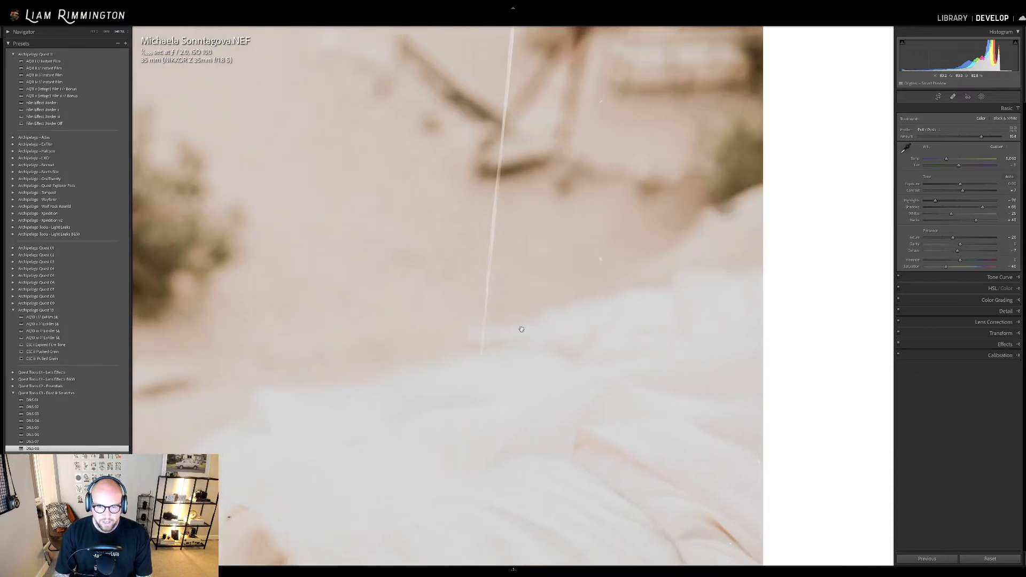
{"action": "left_click", "coordinate": [521, 329]}
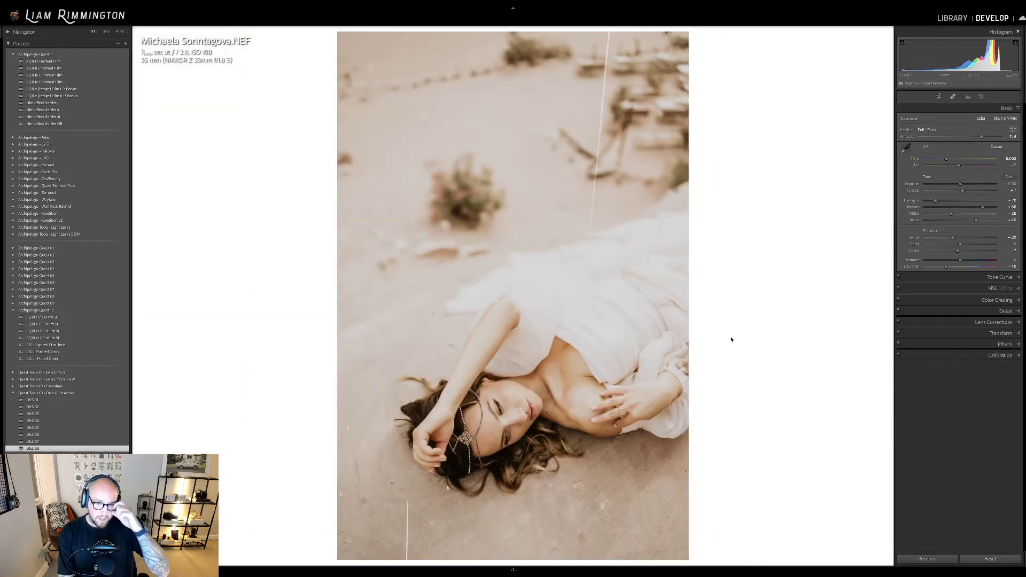
Compare the sand portrait before and after, then select photo 8, the headdress couple, in the grid
{"action": "key", "text": "backslash"}
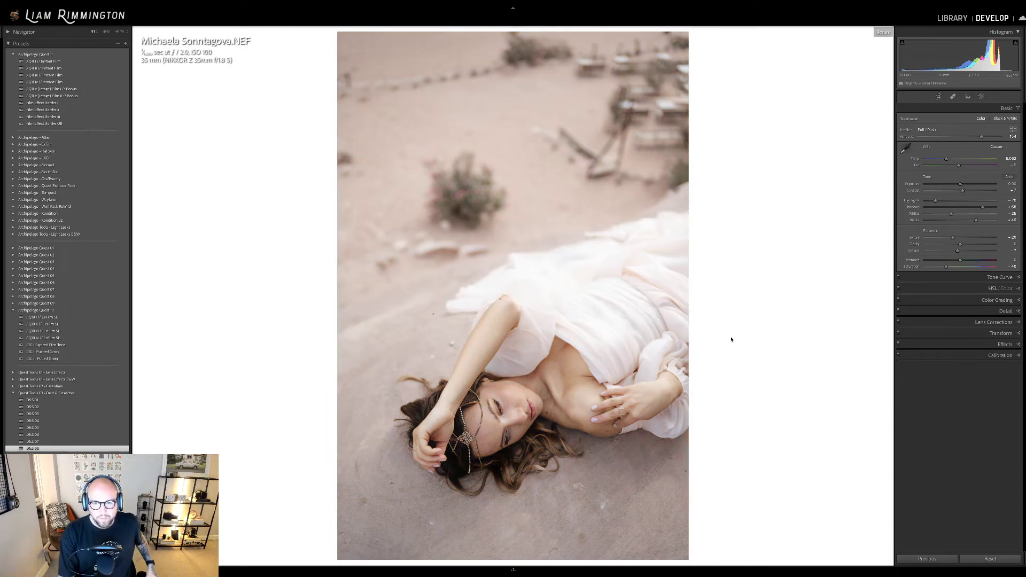
{"action": "key", "text": "backslash"}
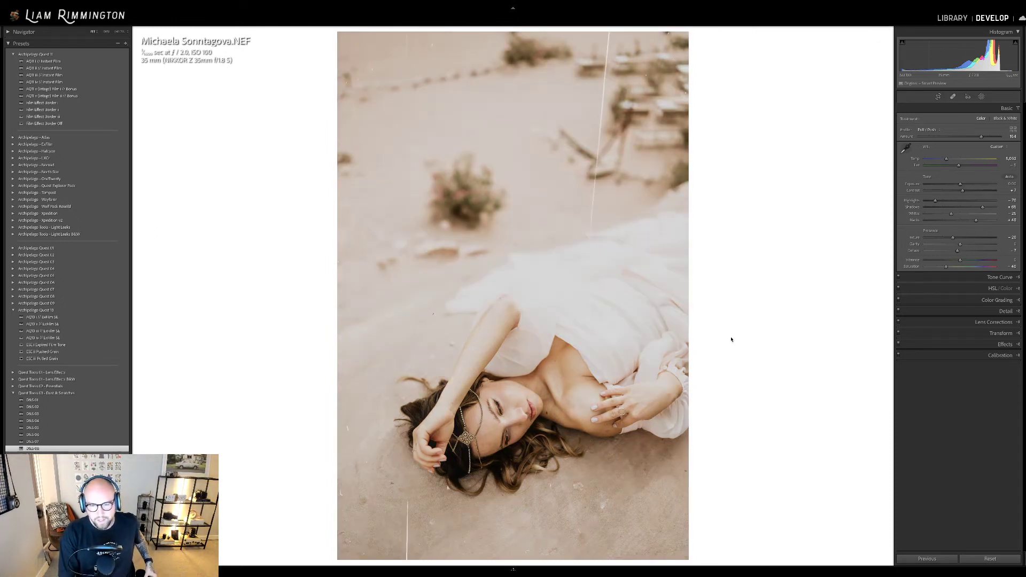
{"action": "key", "text": "backslash"}
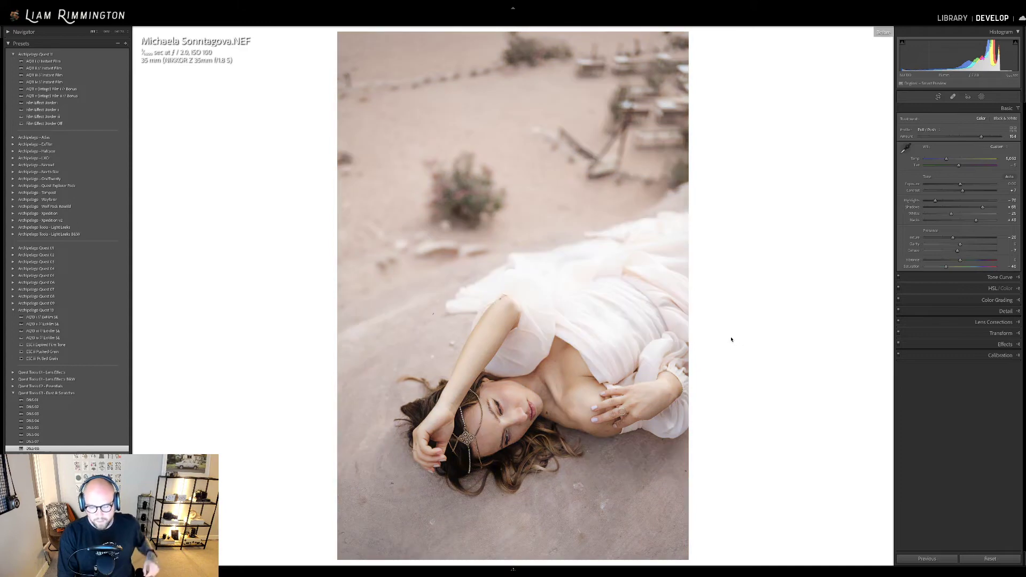
{"action": "key", "text": "backslash"}
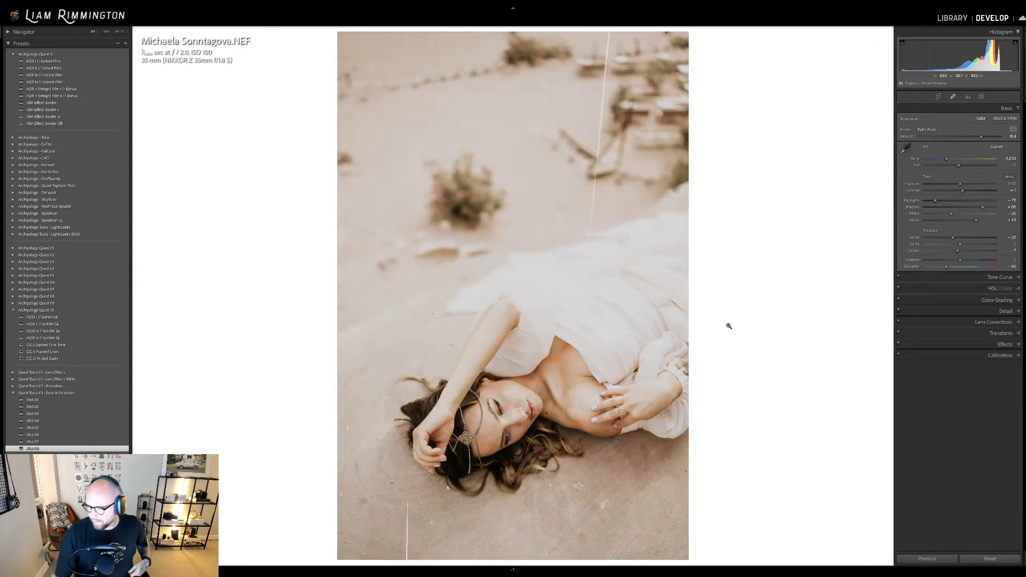
{"action": "key", "text": "y"}
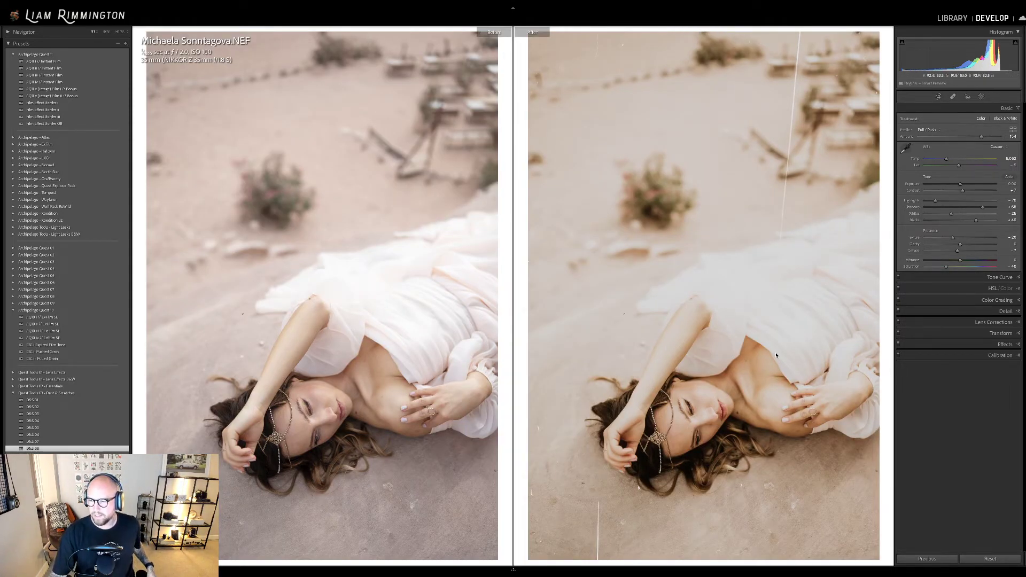
{"action": "key", "text": "g"}
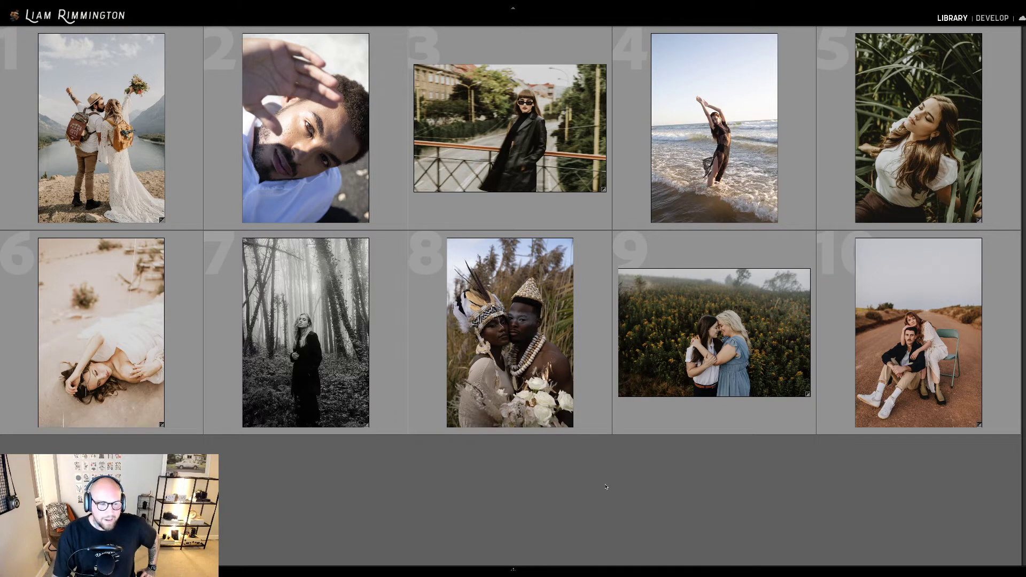
{"action": "left_click", "coordinate": [527, 314]}
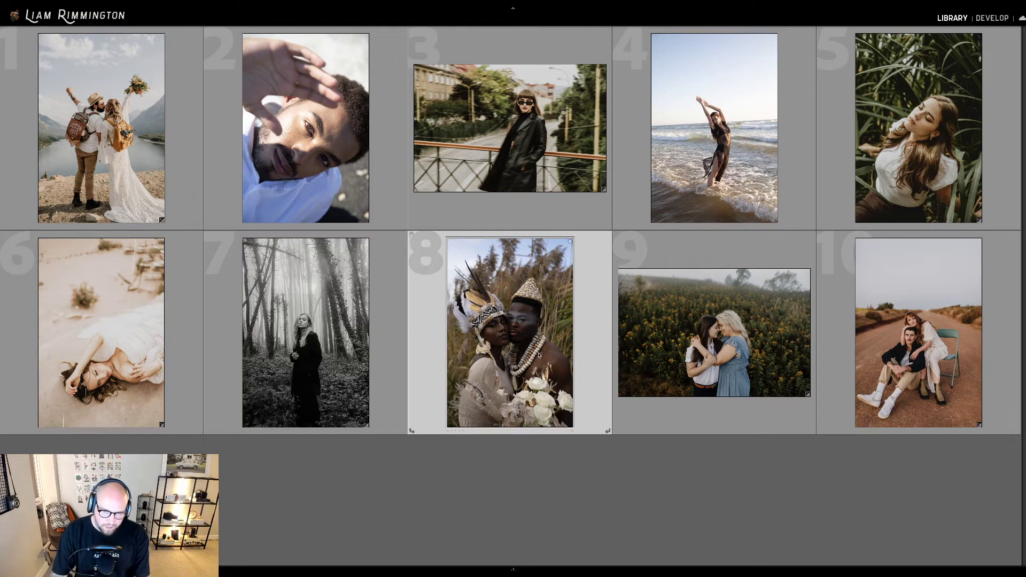
Open photo 8 in Develop, raise Exposure to +1.22 and warm Temp to about 6,500
{"action": "key", "text": "d"}
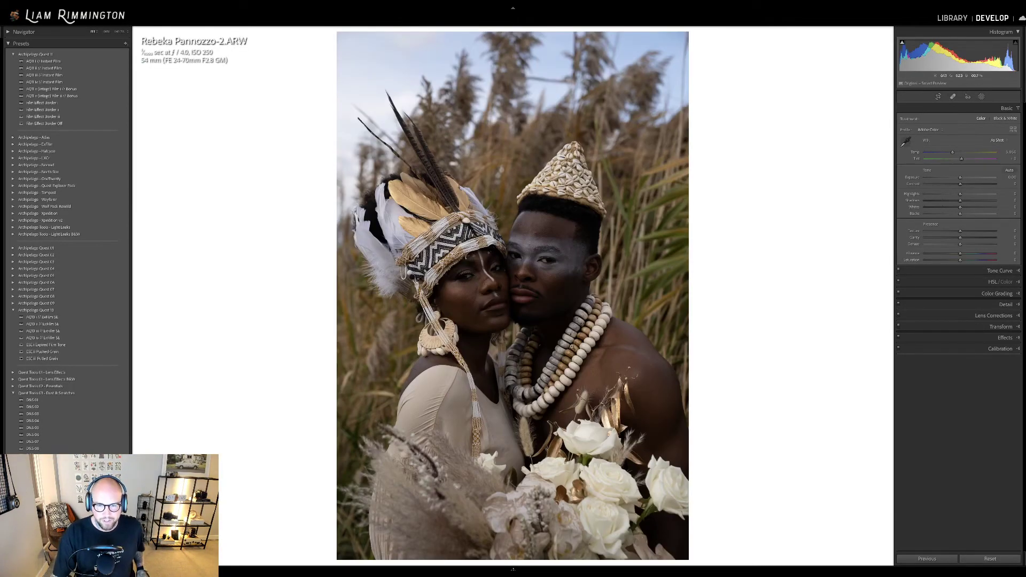
{"action": "left_click_drag", "start_coordinate": [956, 59], "coordinate": [963, 59]}
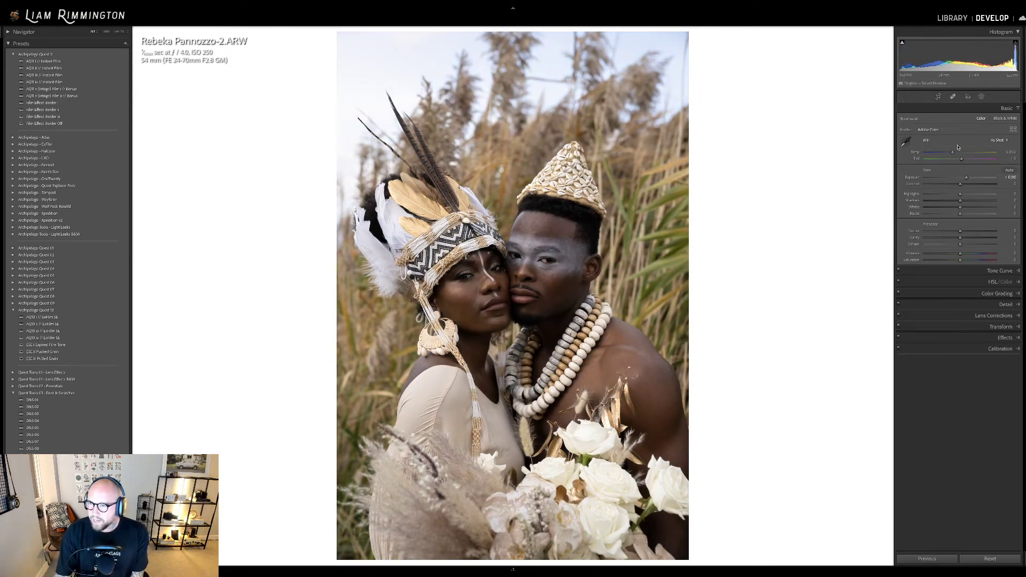
{"action": "left_click_drag", "start_coordinate": [953, 154], "coordinate": [957, 153]}
{"action": "left_click_drag", "start_coordinate": [962, 51], "coordinate": [967, 52]}
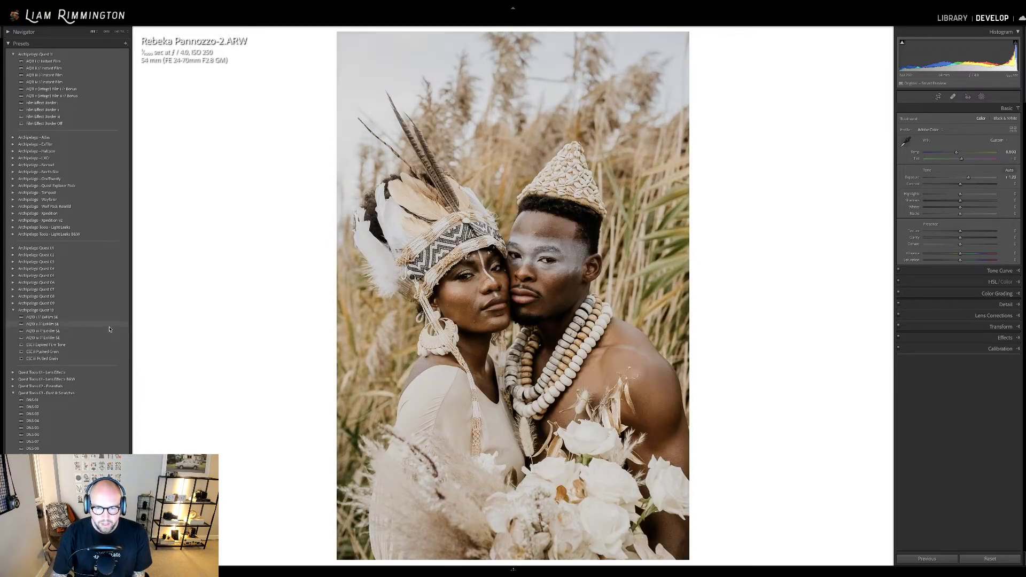
Apply the ExFilm SE black-and-white preset at profile strength 126, brighten slightly, and add ESC ii Pushed Grain
{"action": "left_click", "coordinate": [107, 337]}
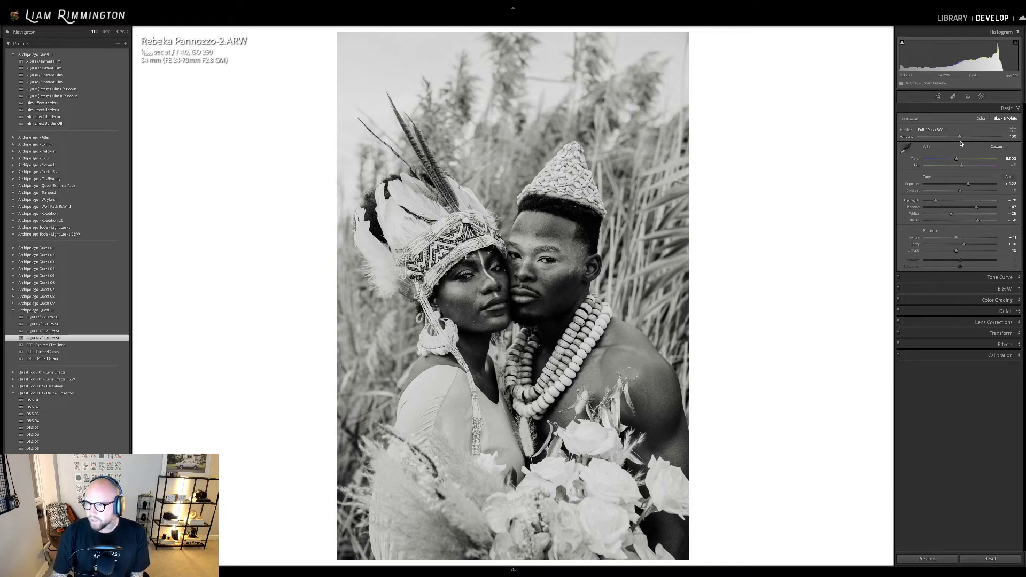
{"action": "left_click_drag", "start_coordinate": [959, 137], "coordinate": [1000, 137]}
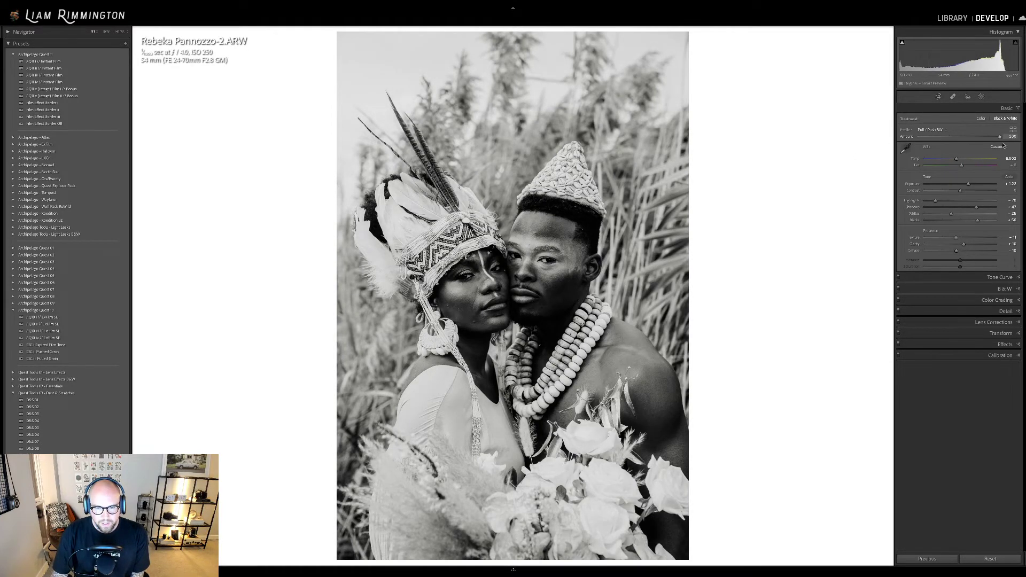
{"action": "left_click_drag", "start_coordinate": [999, 137], "coordinate": [973, 145]}
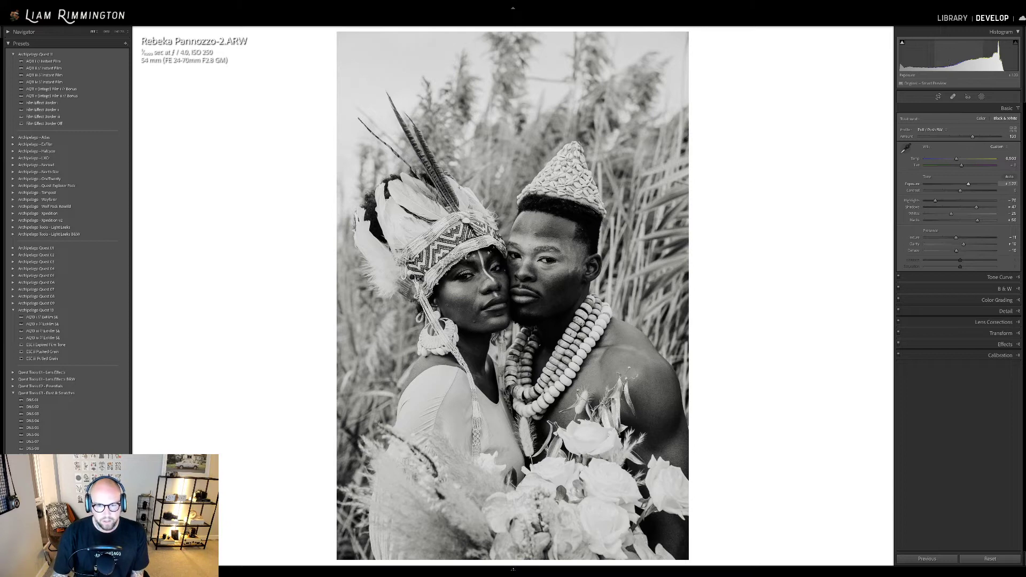
{"action": "left_click_drag", "start_coordinate": [955, 63], "coordinate": [956, 63]}
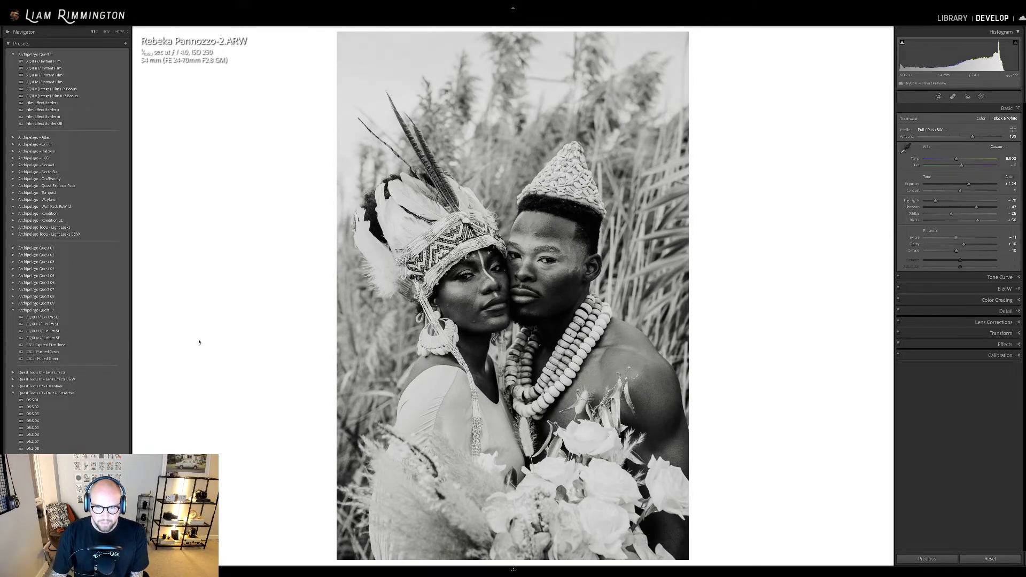
{"action": "left_click", "coordinate": [64, 352]}
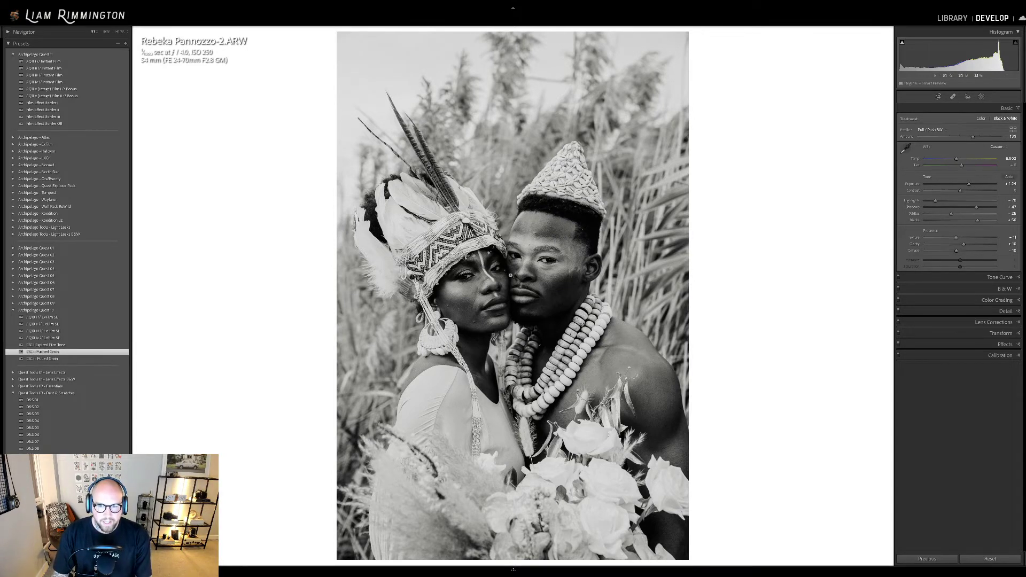
Compare the original and black-and-white edit side by side, zooming in on the faces and headdress
{"action": "key", "text": "backslash"}
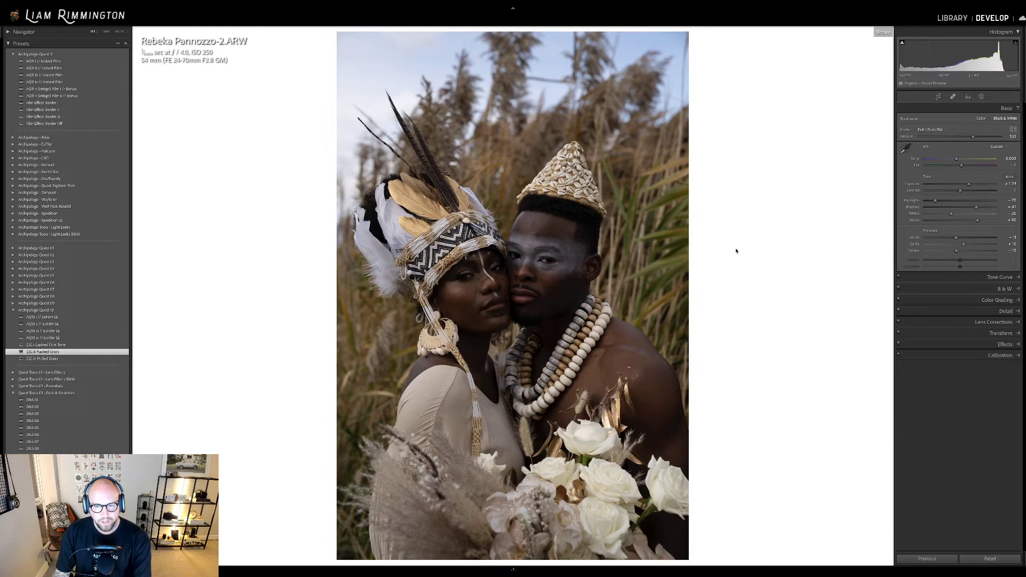
{"action": "key", "text": "backslash"}
{"action": "key", "text": "backslash"}
{"action": "key", "text": "backslash"}
{"action": "key", "text": "backslash"}
{"action": "key", "text": "backslash"}
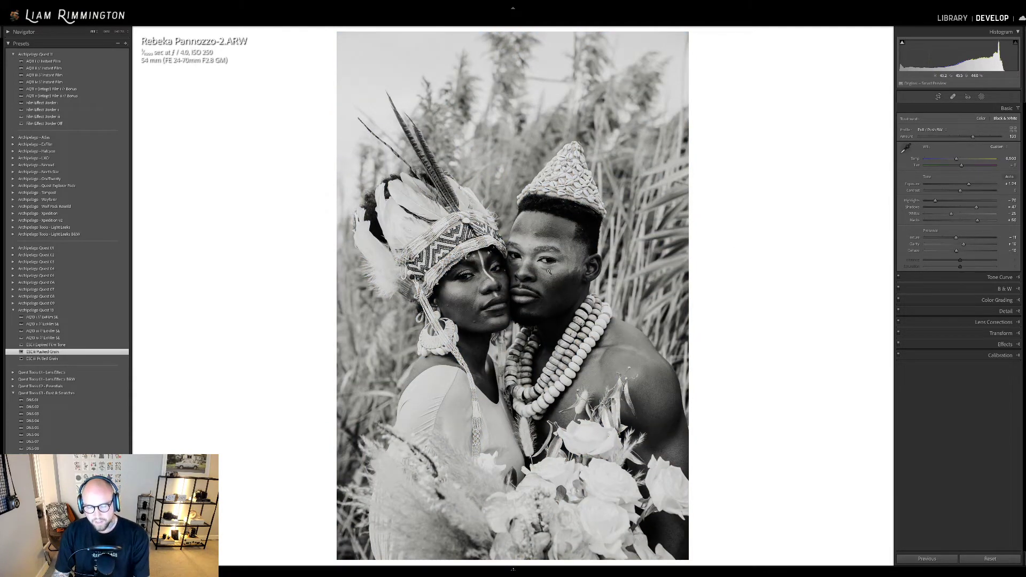
{"action": "key", "text": "y"}
{"action": "left_click", "coordinate": [698, 283]}
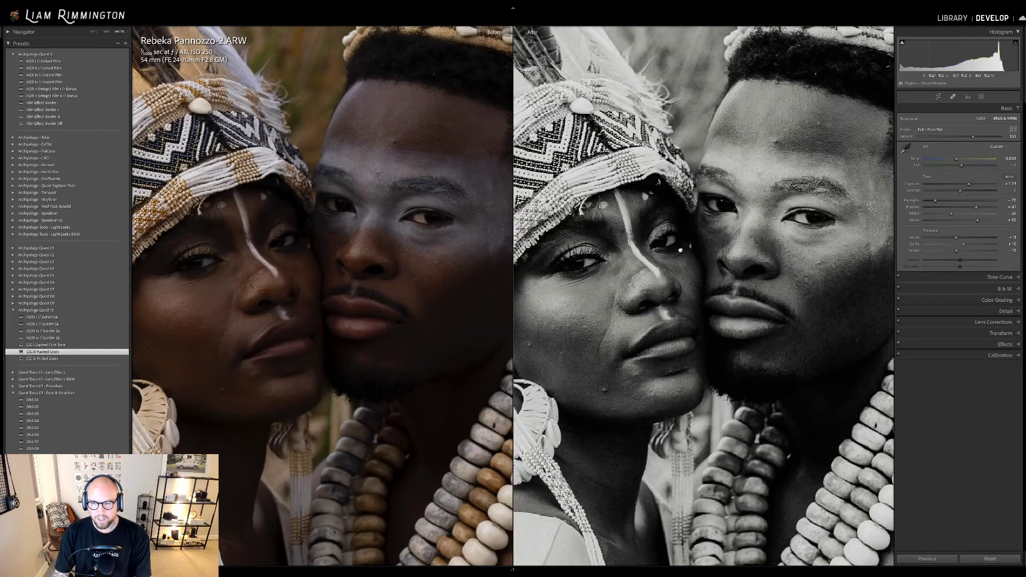
{"action": "left_click_drag", "start_coordinate": [783, 293], "coordinate": [808, 288]}
{"action": "left_click", "coordinate": [809, 289]}
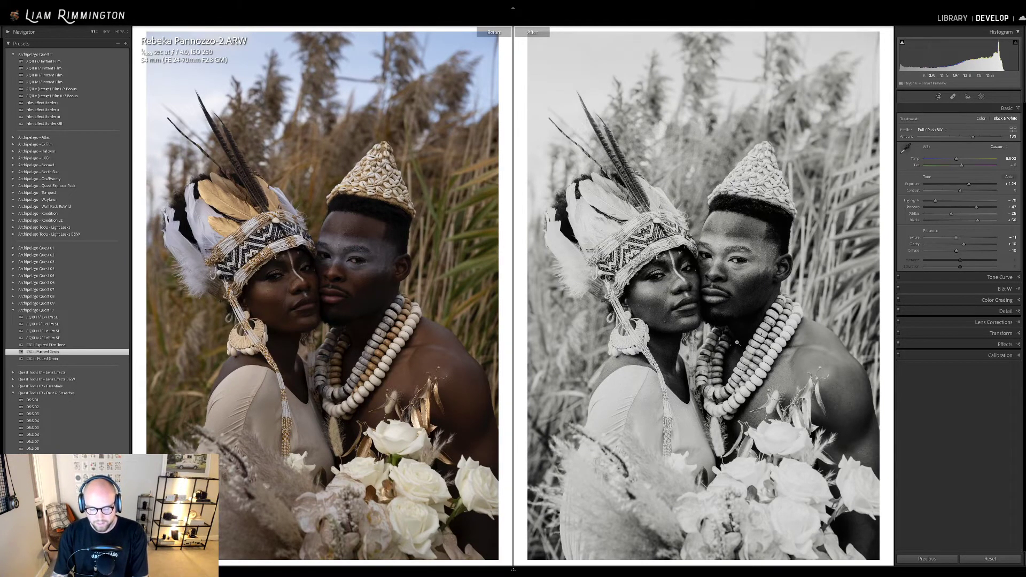
{"action": "key", "text": "y"}
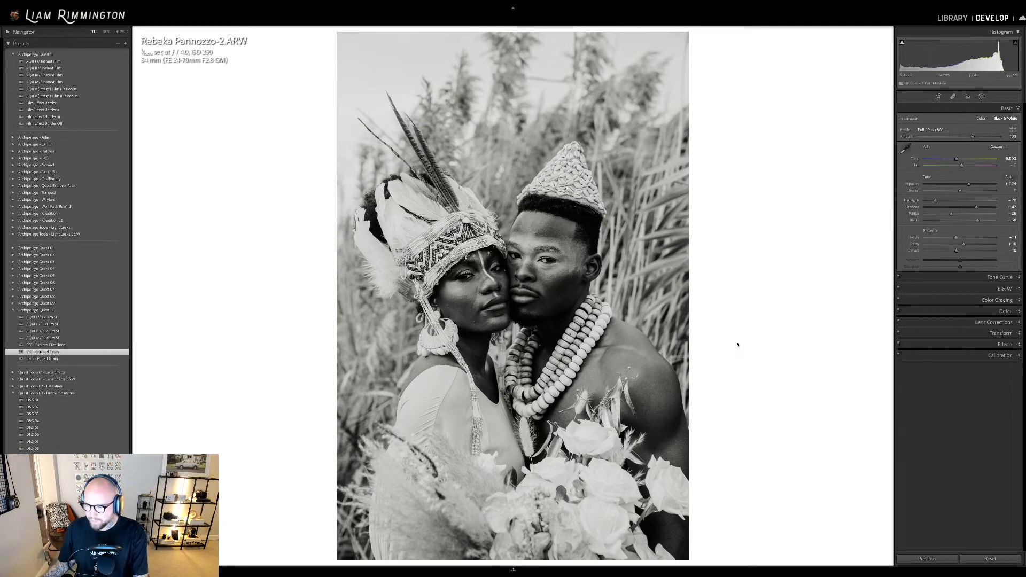
Select photo 2, the man shielding his face, from the grid and open it in Develop
{"action": "key", "text": "g"}
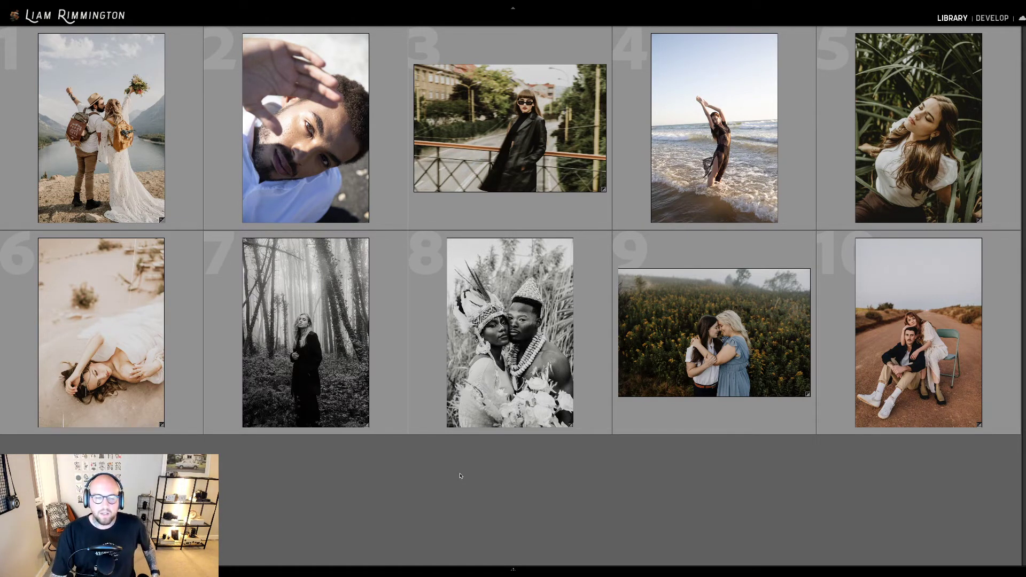
{"action": "left_click", "coordinate": [321, 203]}
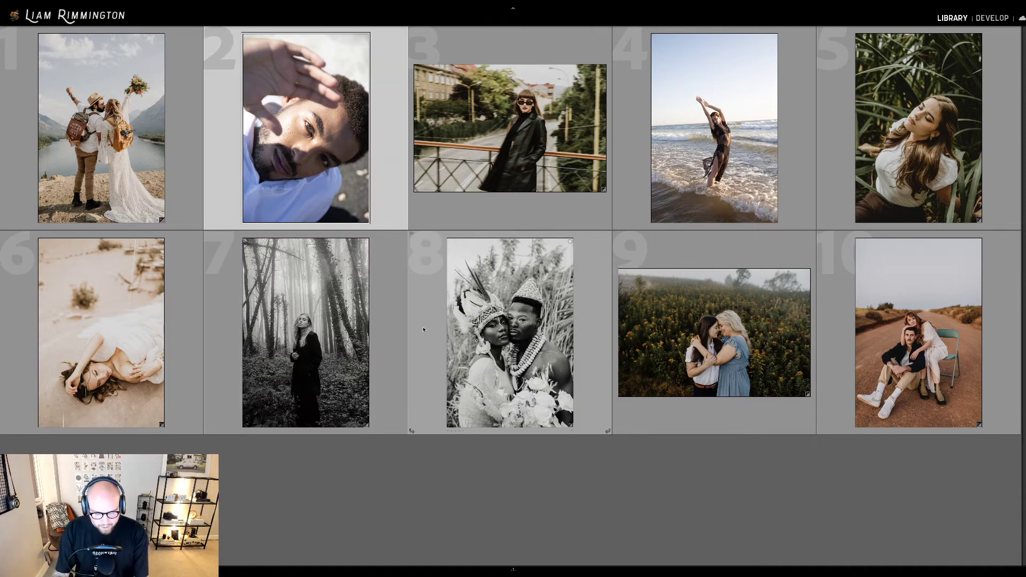
{"action": "key", "text": "d"}
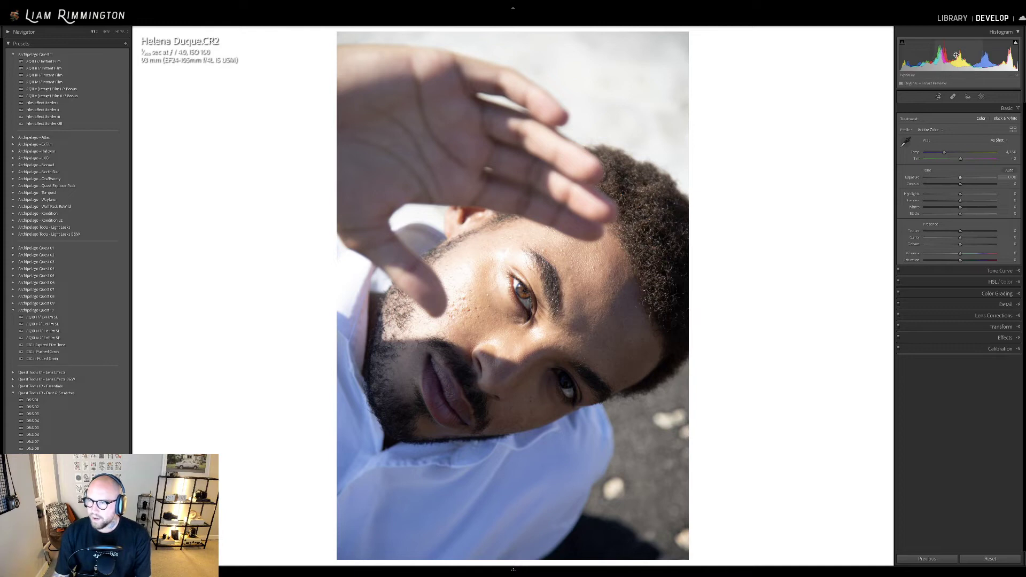
Raise Exposure to about +0.38 and drag Temp right to warm the white balance
{"action": "left_click_drag", "start_coordinate": [955, 53], "coordinate": [959, 54]}
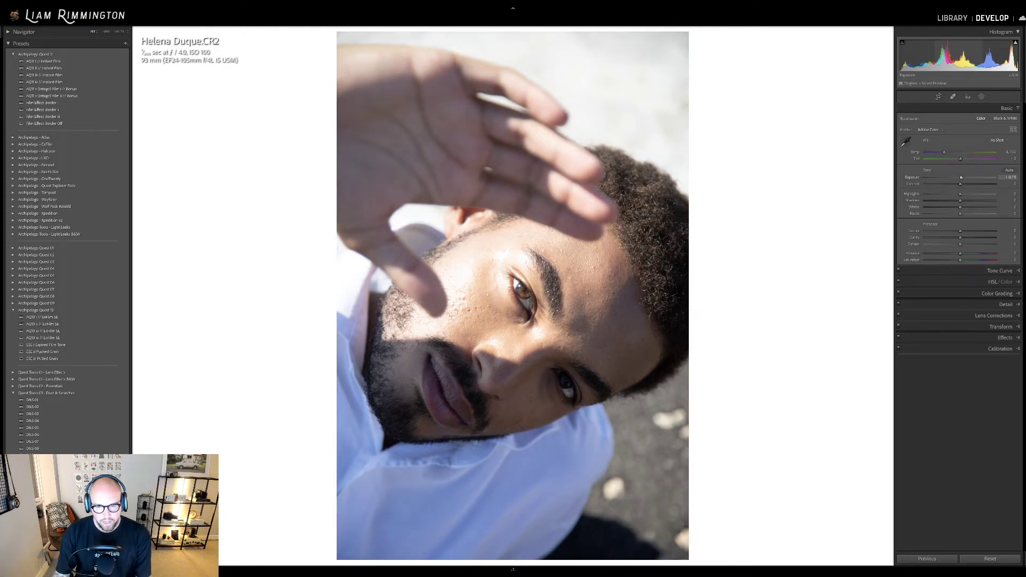
{"action": "mouse_move", "coordinate": [948, 154]}
{"action": "left_mouse_down"}
{"action": "mouse_move", "coordinate": [960, 155]}
{"action": "mouse_move", "coordinate": [950, 154]}
{"action": "left_mouse_up"}
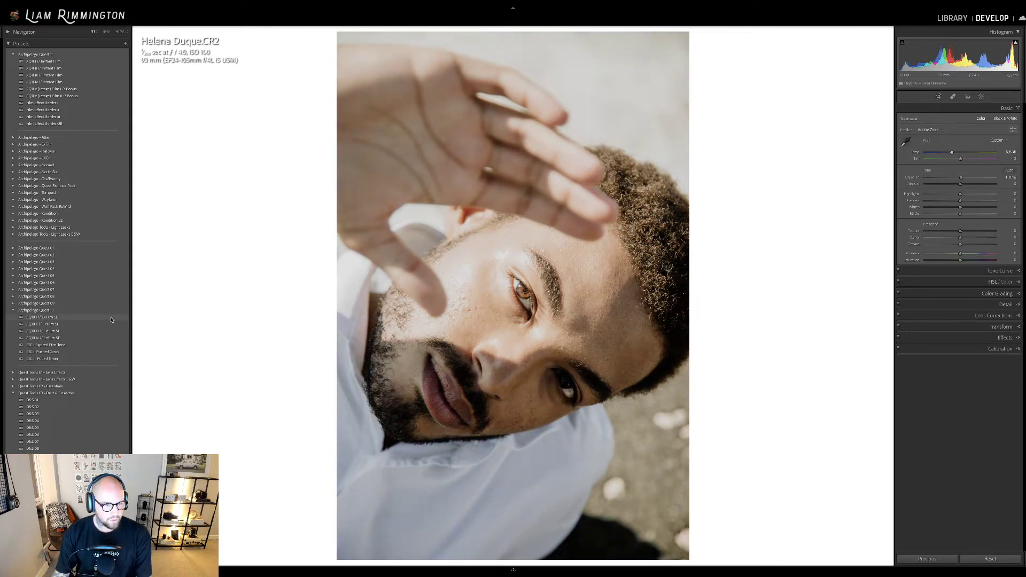
Apply the AQ10 ExFilm SE preset at 200 profile amount and set Exposure to about -0.06
{"action": "left_click", "coordinate": [111, 319]}
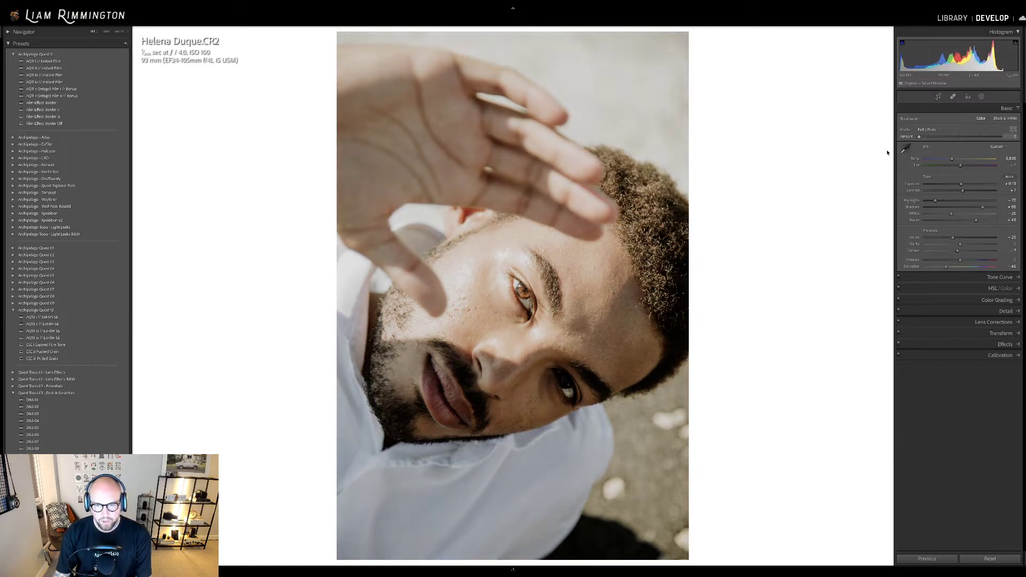
{"action": "left_click_drag", "start_coordinate": [919, 137], "coordinate": [938, 155]}
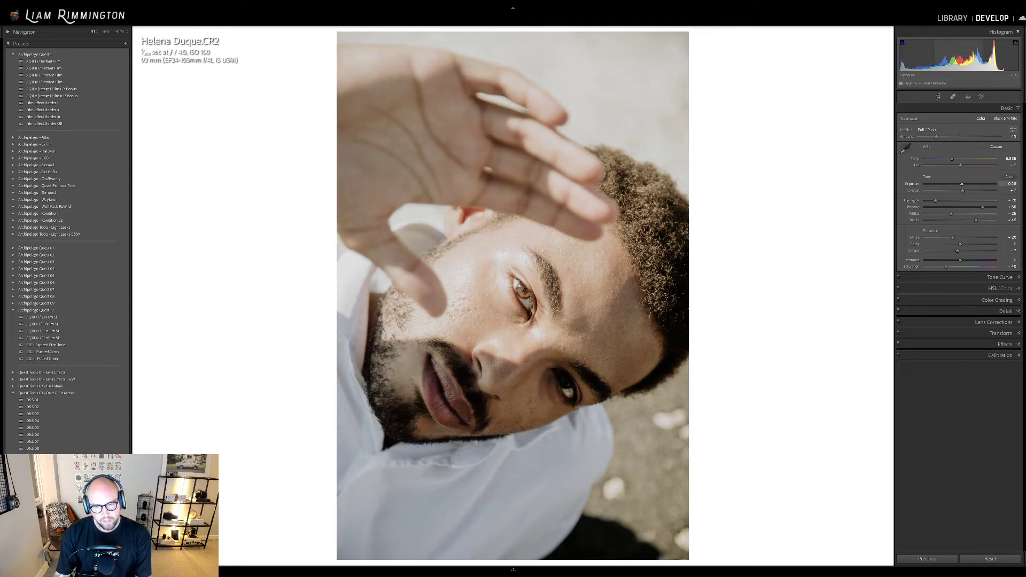
{"action": "left_click_drag", "start_coordinate": [956, 59], "coordinate": [948, 59]}
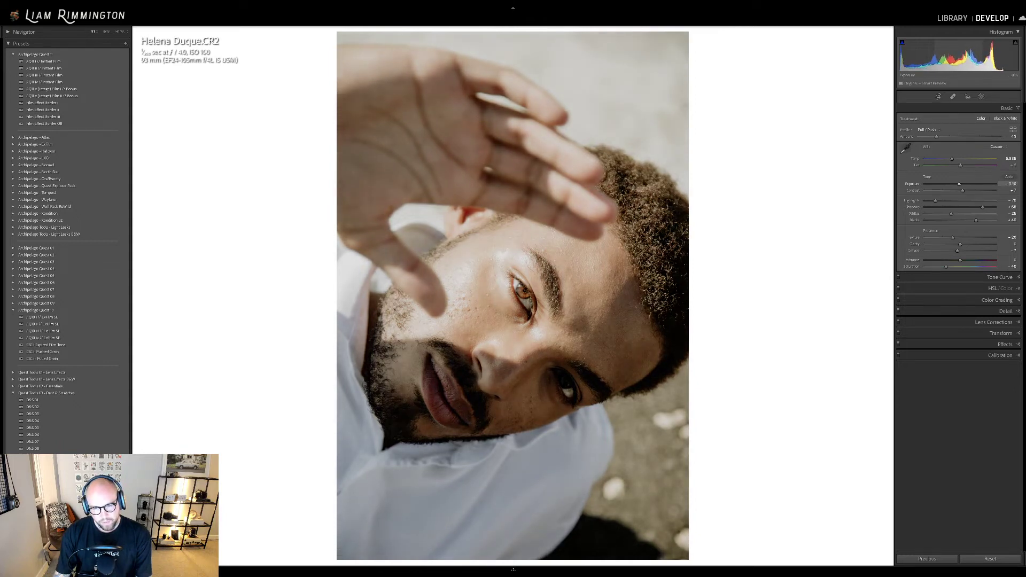
{"action": "left_click_drag", "start_coordinate": [948, 59], "coordinate": [943, 60]}
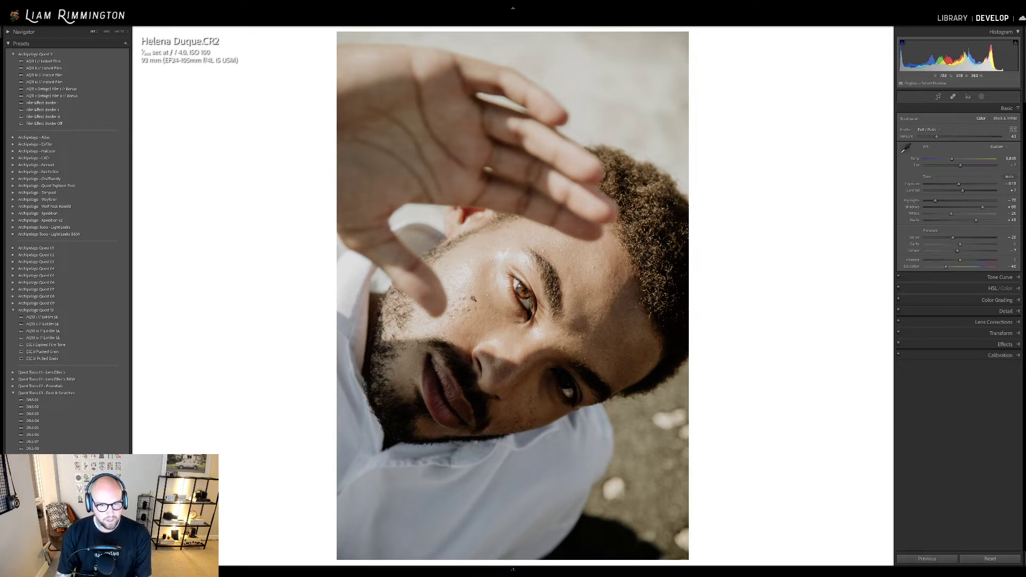
Apply the ESC I Expired Film Tone and ESC II Pushed Grain presets, adding dust and scratch marks
{"action": "left_click", "coordinate": [106, 346]}
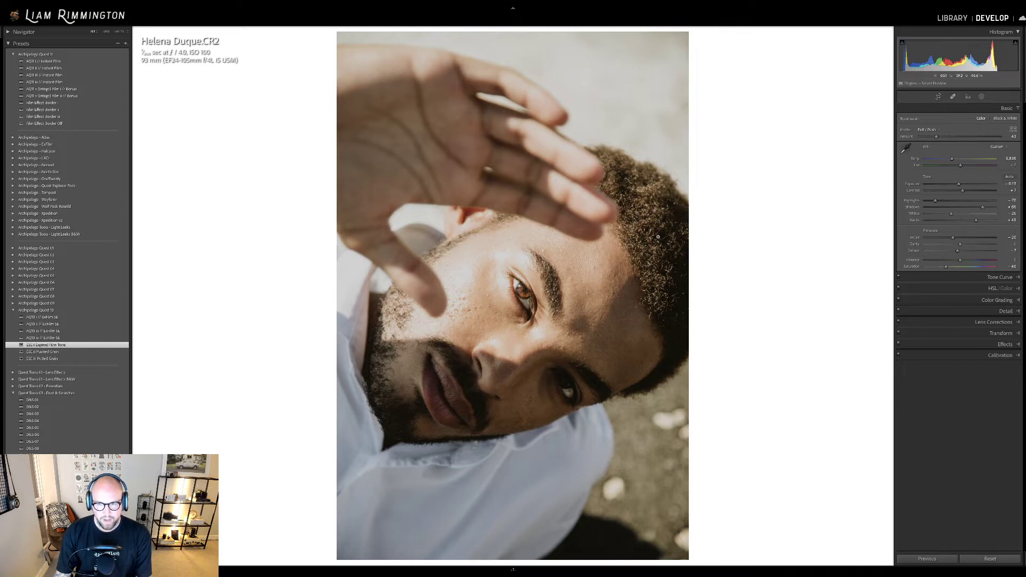
{"action": "left_click", "coordinate": [99, 352]}
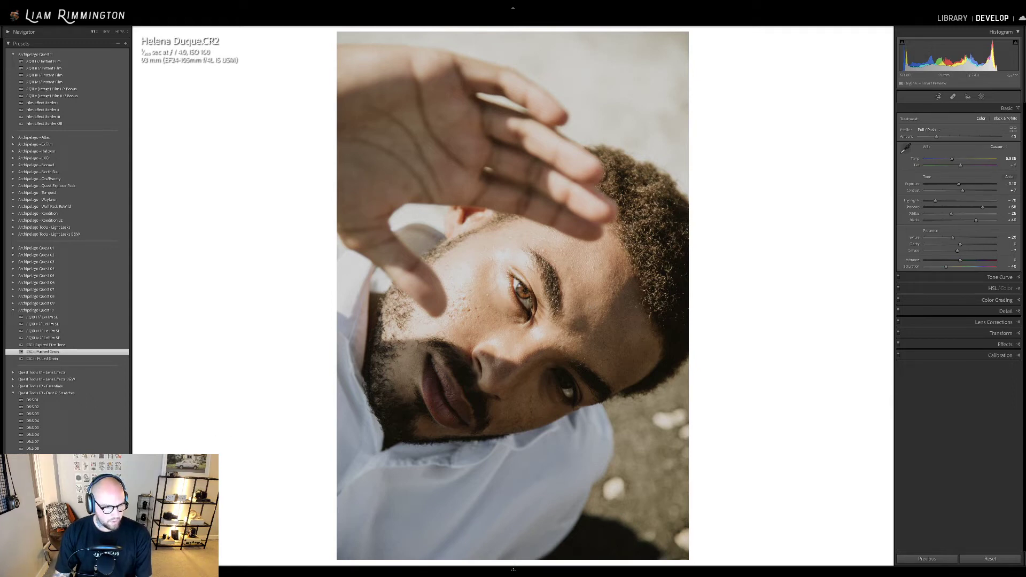
{"action": "key", "text": "ctrl+z"}
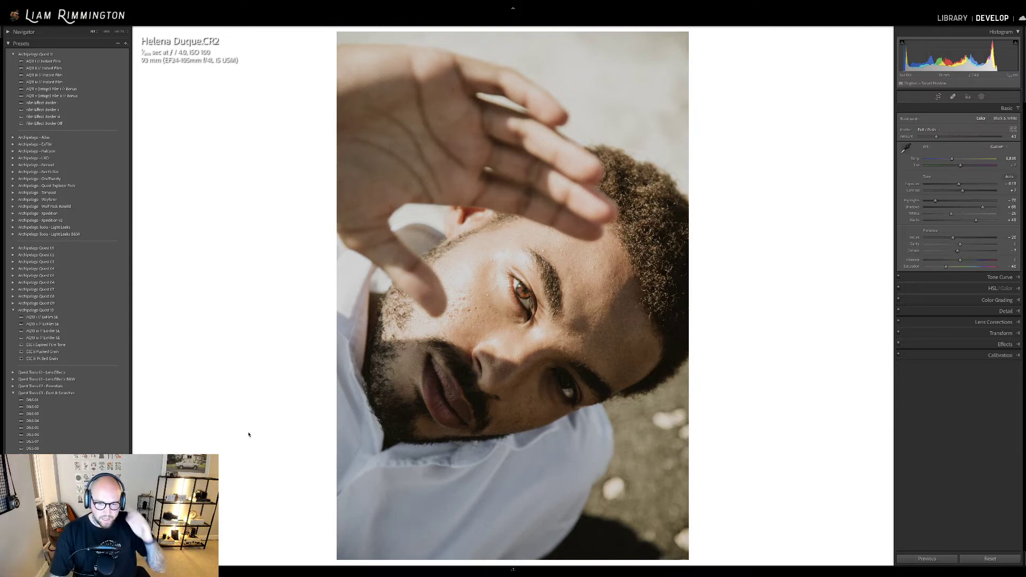
{"action": "key", "text": "ctrl+z"}
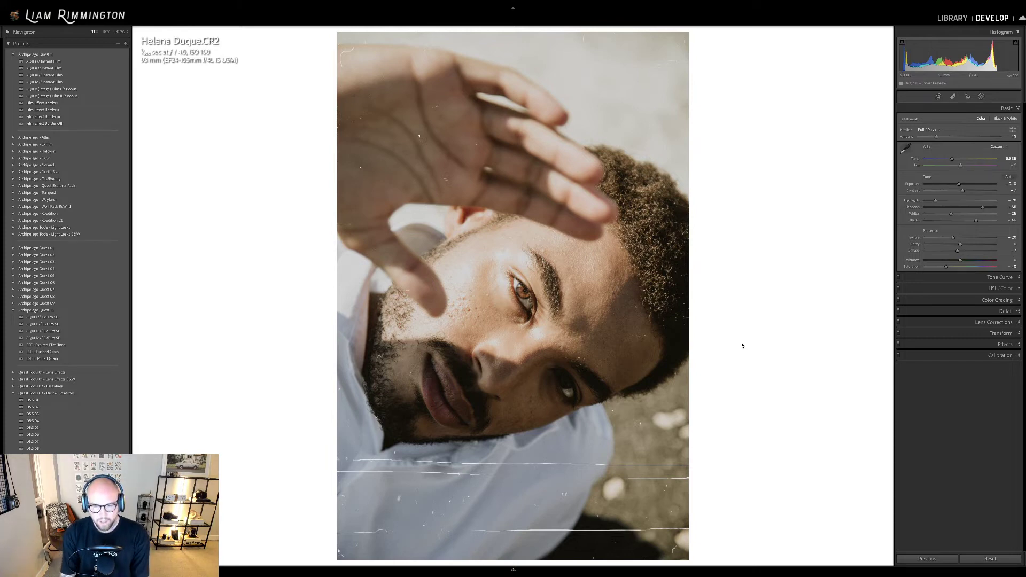
Toggle the before/after view with backslash, then show original and edit side by side
{"action": "key", "text": "backslash"}
{"action": "key", "text": "backslash"}
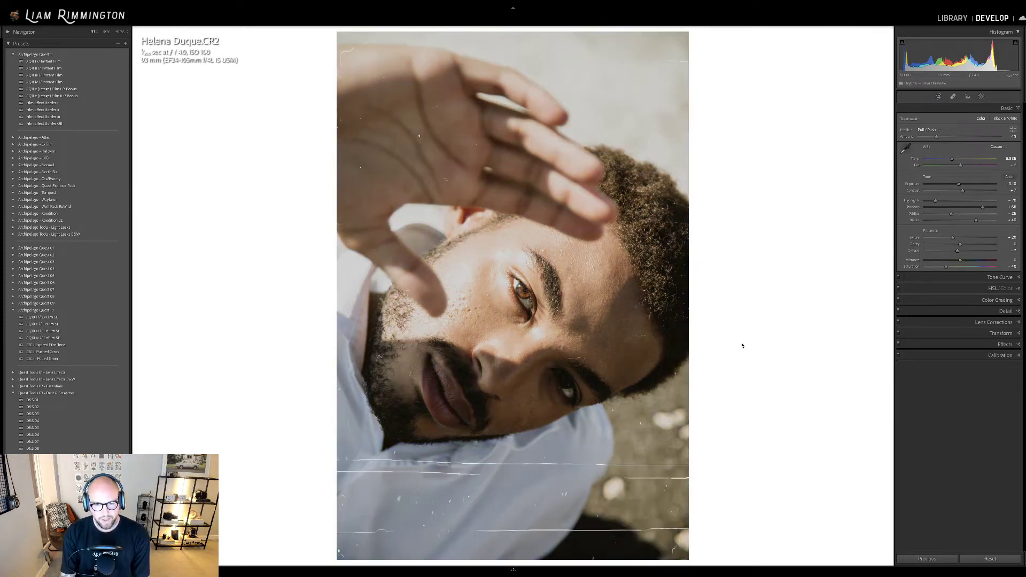
{"action": "key", "text": "backslash"}
{"action": "key", "text": "backslash"}
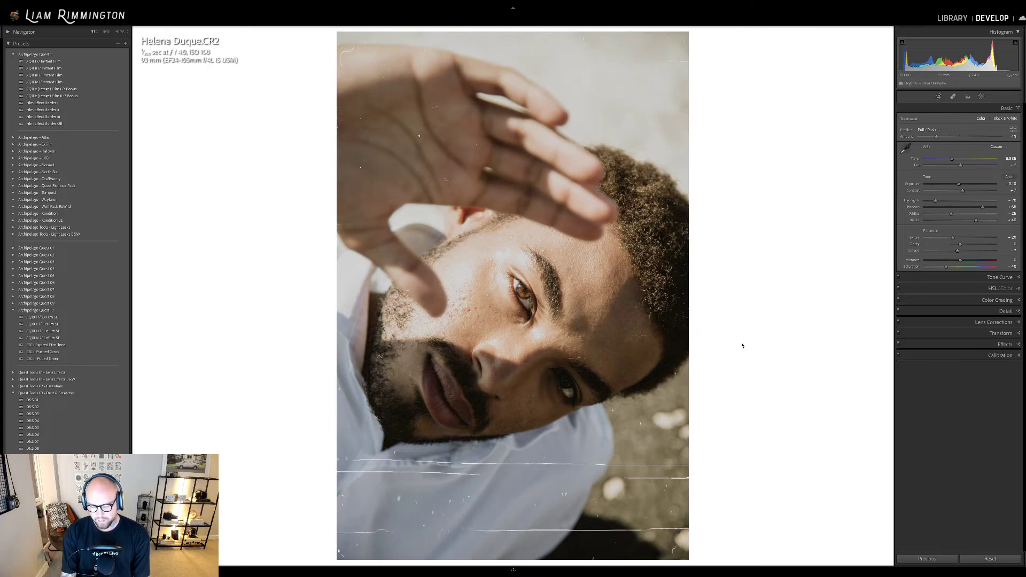
{"action": "key", "text": "backslash"}
{"action": "key", "text": "backslash"}
{"action": "key", "text": "y"}
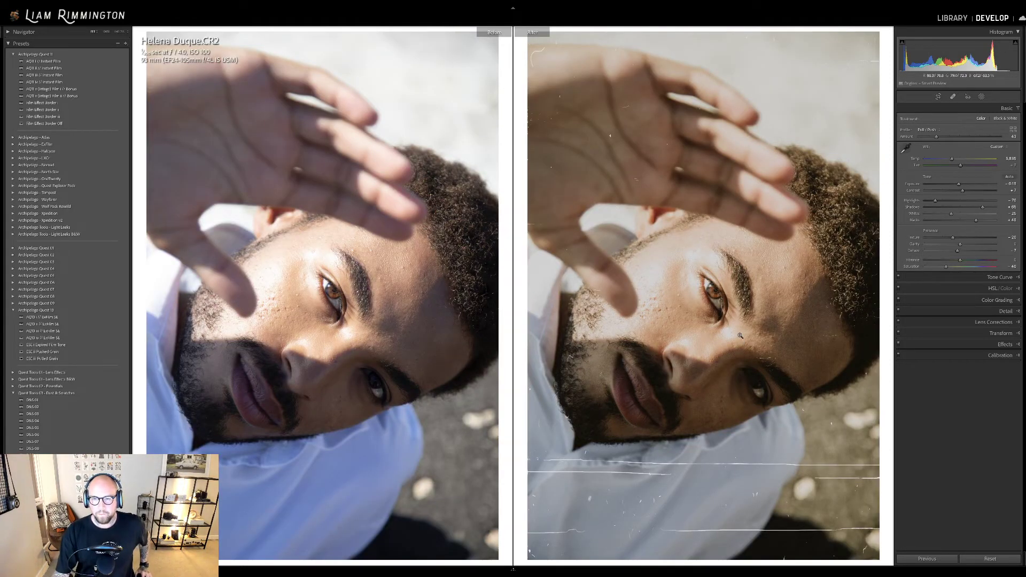
{"action": "left_click", "coordinate": [630, 139]}
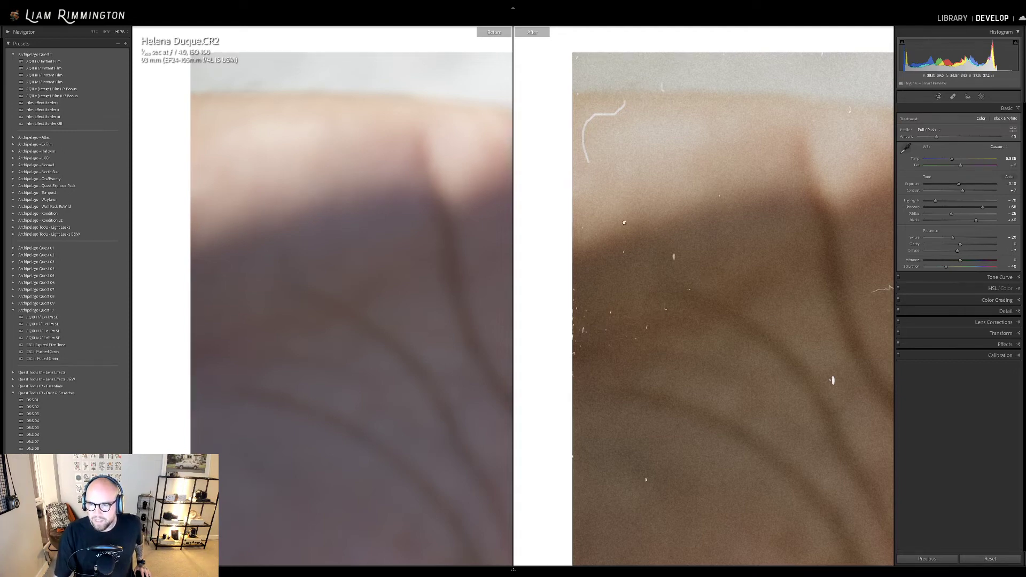
{"action": "left_click_drag", "start_coordinate": [720, 213], "coordinate": [464, 236]}
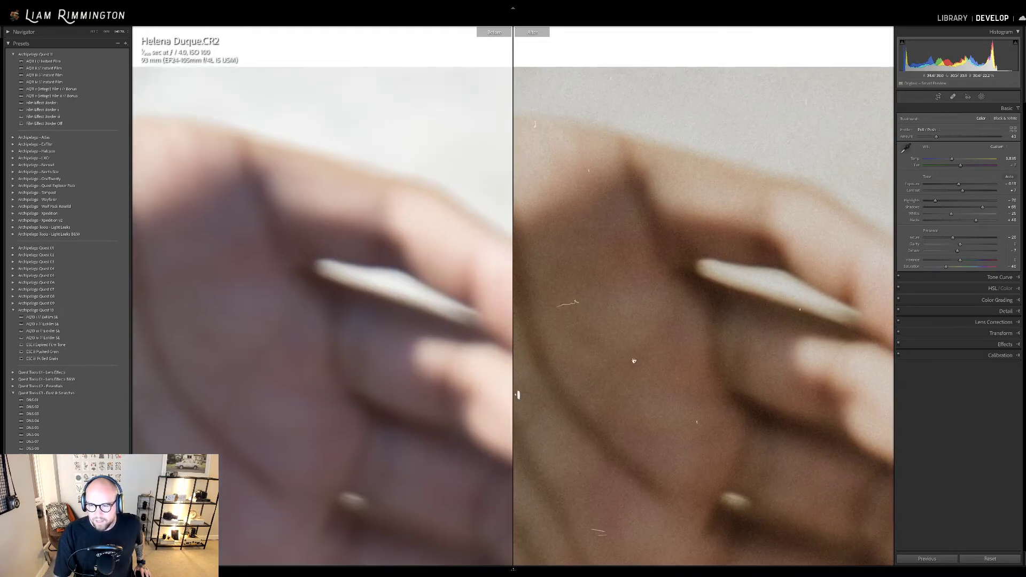
{"action": "left_click_drag", "start_coordinate": [684, 296], "coordinate": [497, 275]}
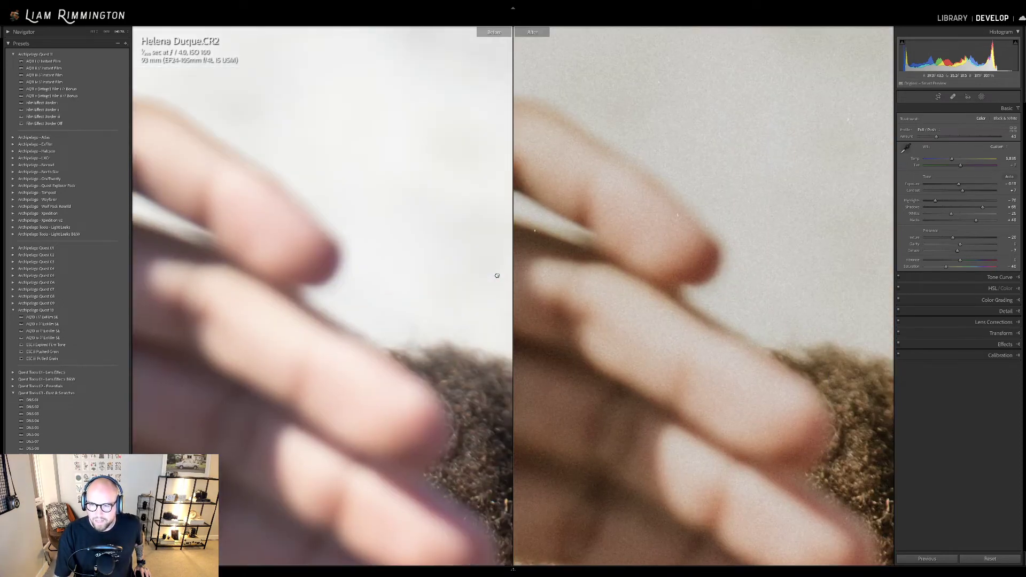
{"action": "left_click_drag", "start_coordinate": [766, 269], "coordinate": [546, 335]}
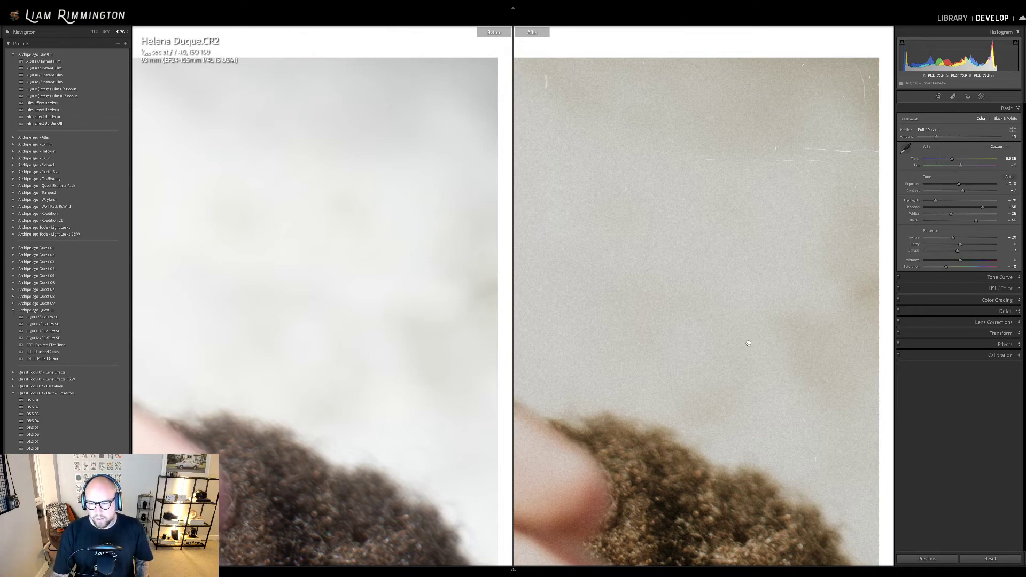
{"action": "left_click_drag", "start_coordinate": [709, 359], "coordinate": [724, 194]}
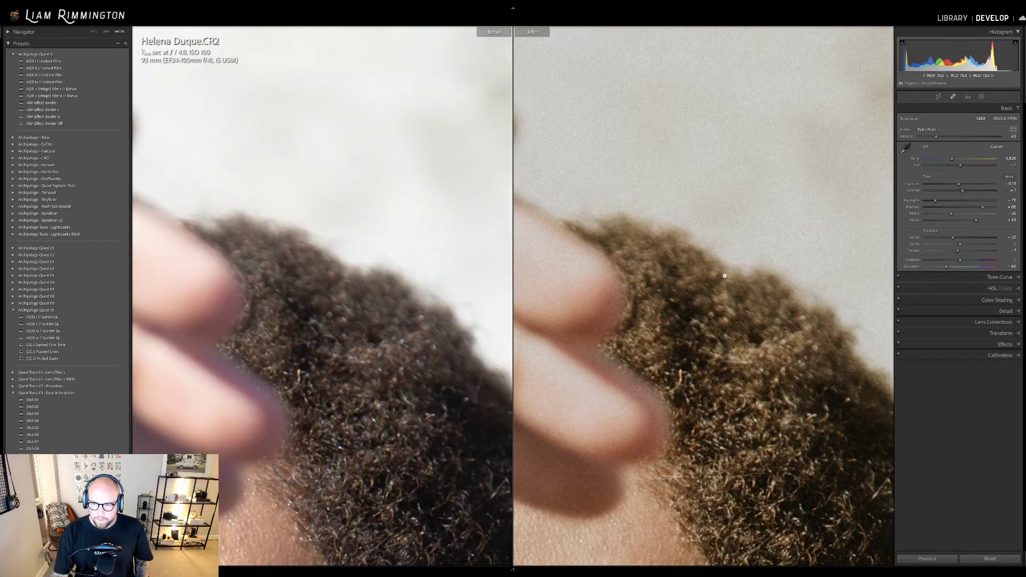
{"action": "left_click", "coordinate": [776, 300]}
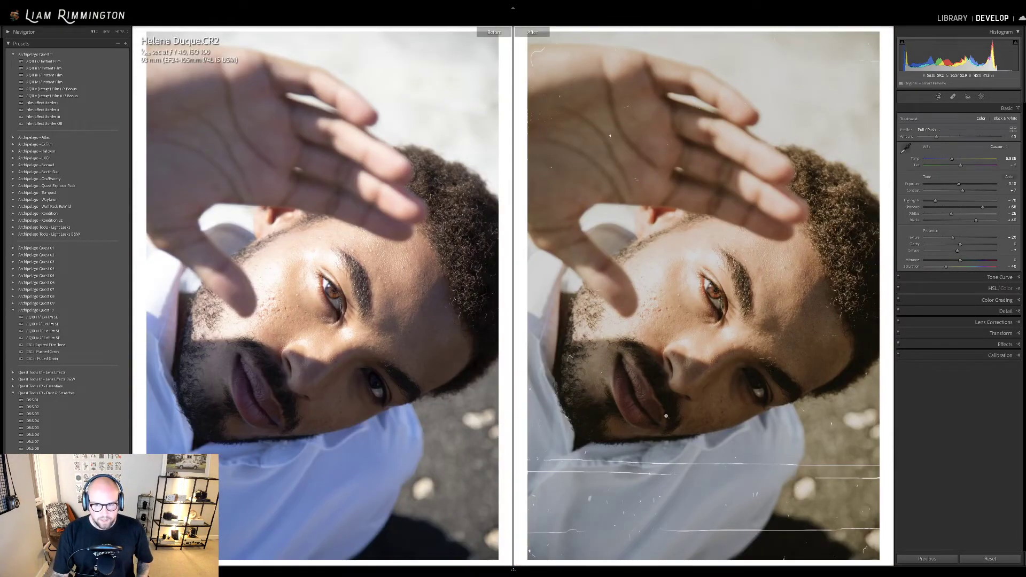
Select the beach dancer photo in the grid and open it in Develop
{"action": "key", "text": "g"}
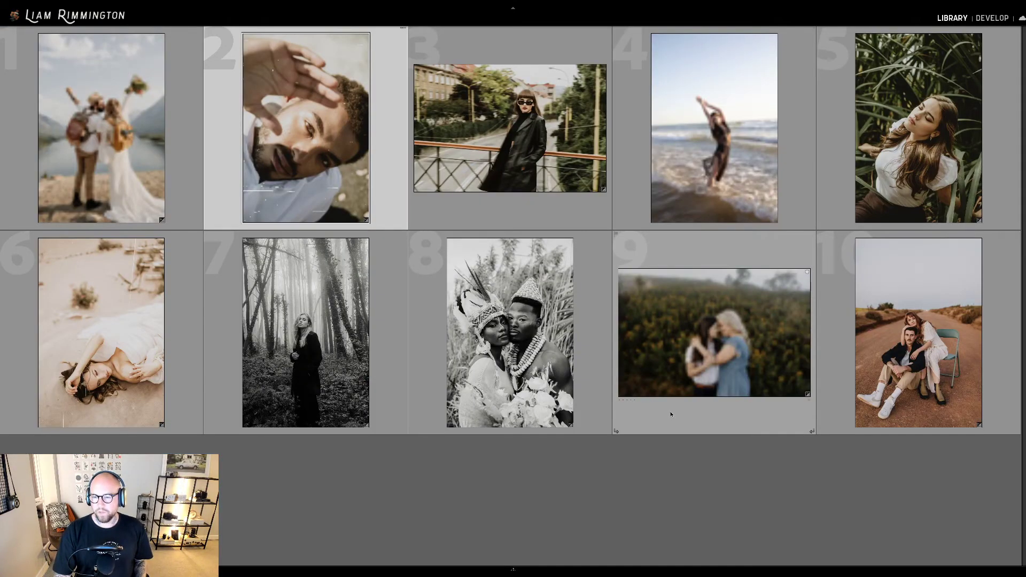
{"action": "left_click", "coordinate": [729, 118]}
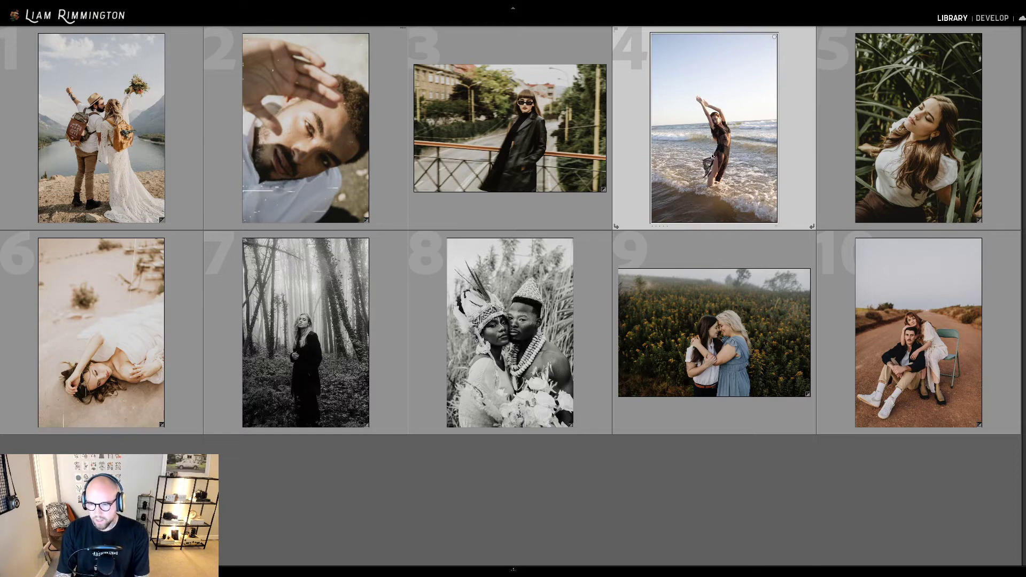
{"action": "key", "text": "d"}
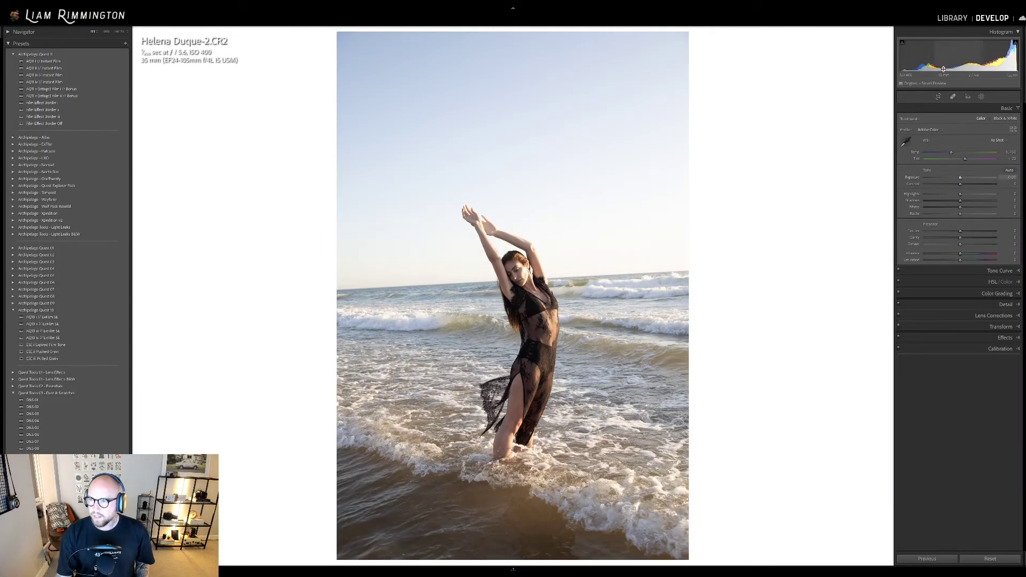
Auto-straighten the horizon with Crop & Straighten and warm Temp to about 6,237
{"action": "key", "text": "r"}
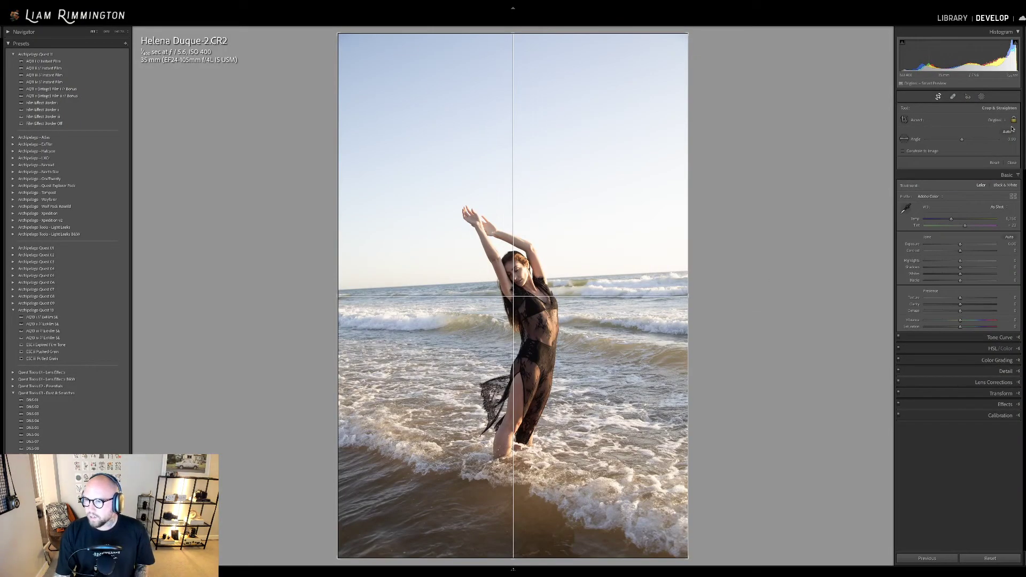
{"action": "left_click", "coordinate": [1007, 131]}
{"action": "key", "text": "r"}
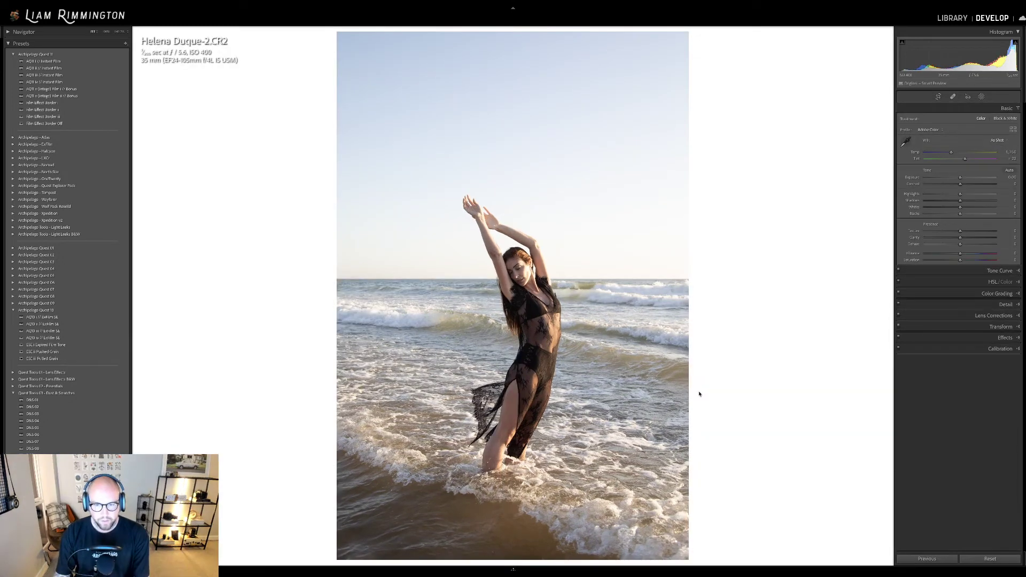
{"action": "left_click_drag", "start_coordinate": [950, 153], "coordinate": [956, 152]}
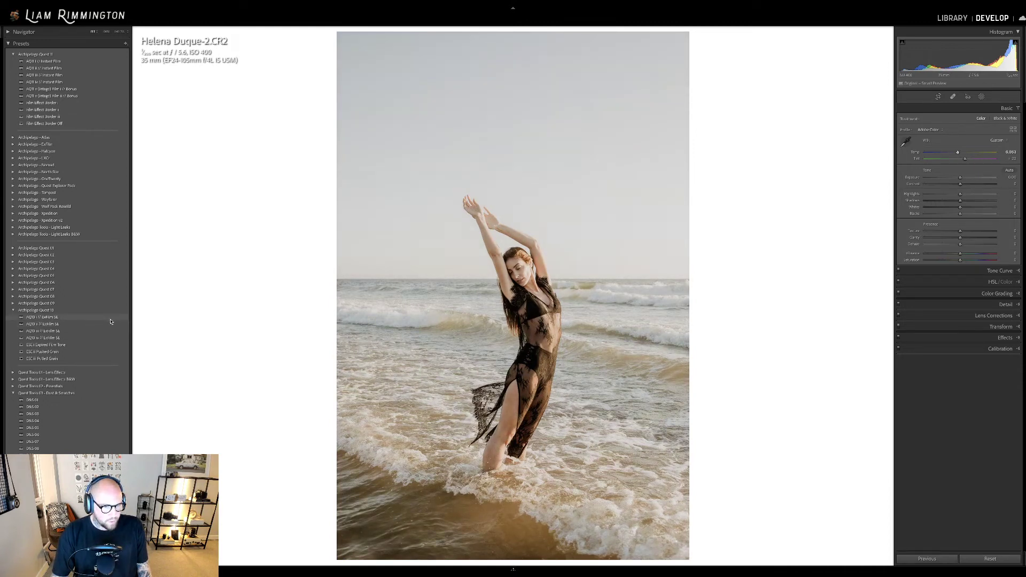
Apply the AQ10 preset with a lowered profile Amount and add the ESC ii Pulled Grain preset
{"action": "left_click", "coordinate": [106, 317]}
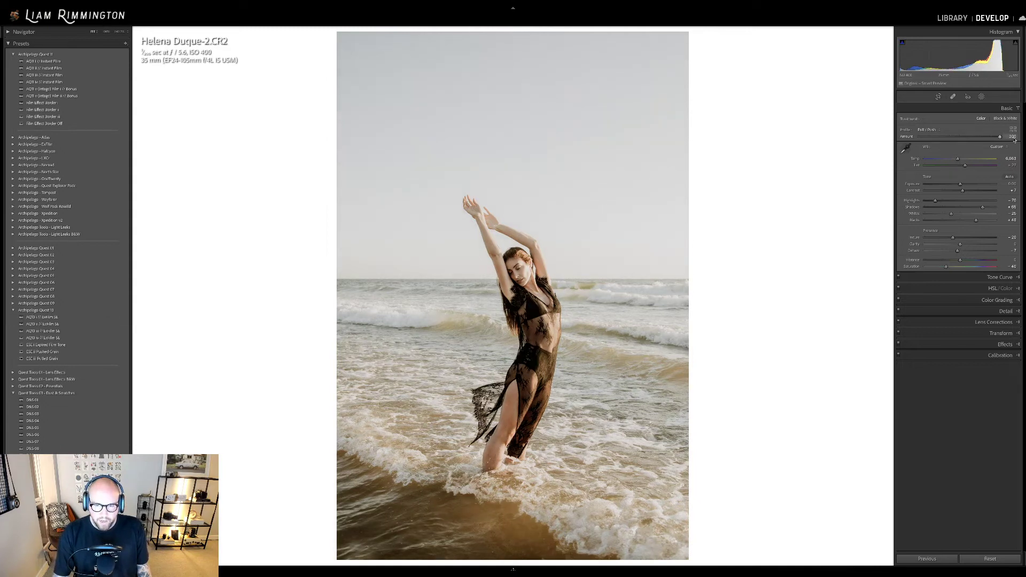
{"action": "left_click_drag", "start_coordinate": [967, 140], "coordinate": [1001, 137]}
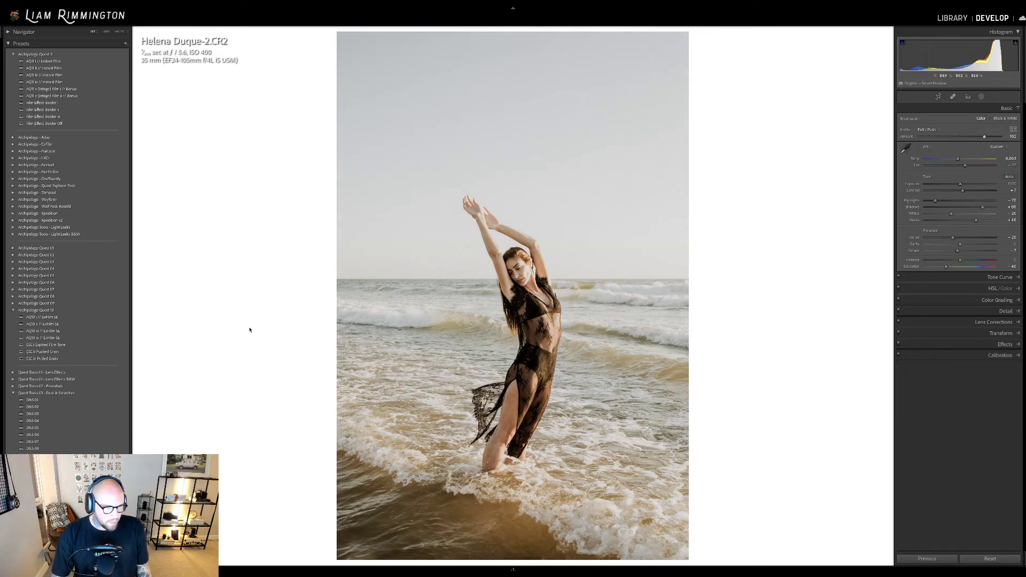
{"action": "left_click", "coordinate": [96, 358]}
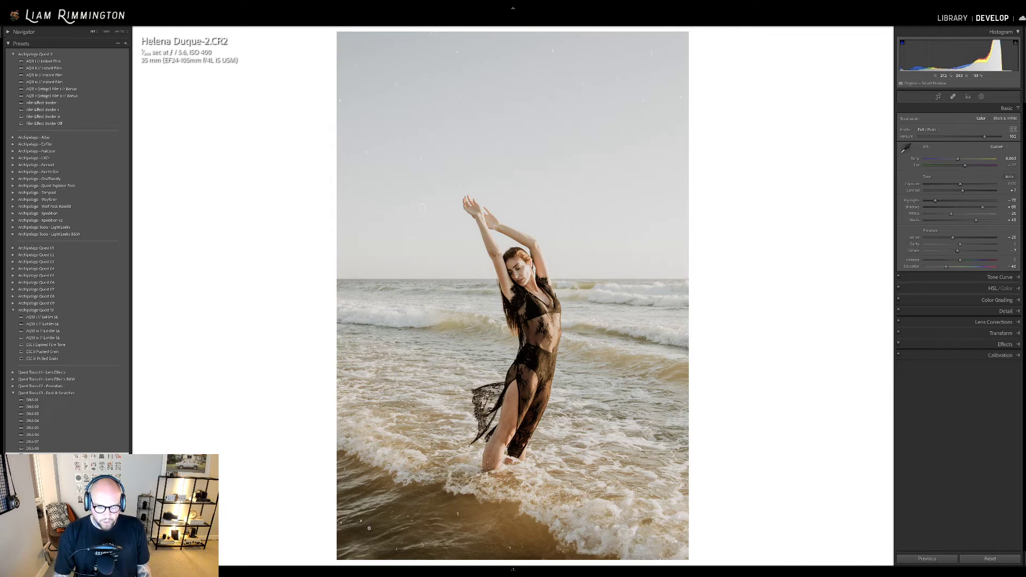
Zoom in to 1:1 to inspect the grain and dust in the sky, then return to Fit
{"action": "left_click", "coordinate": [386, 128]}
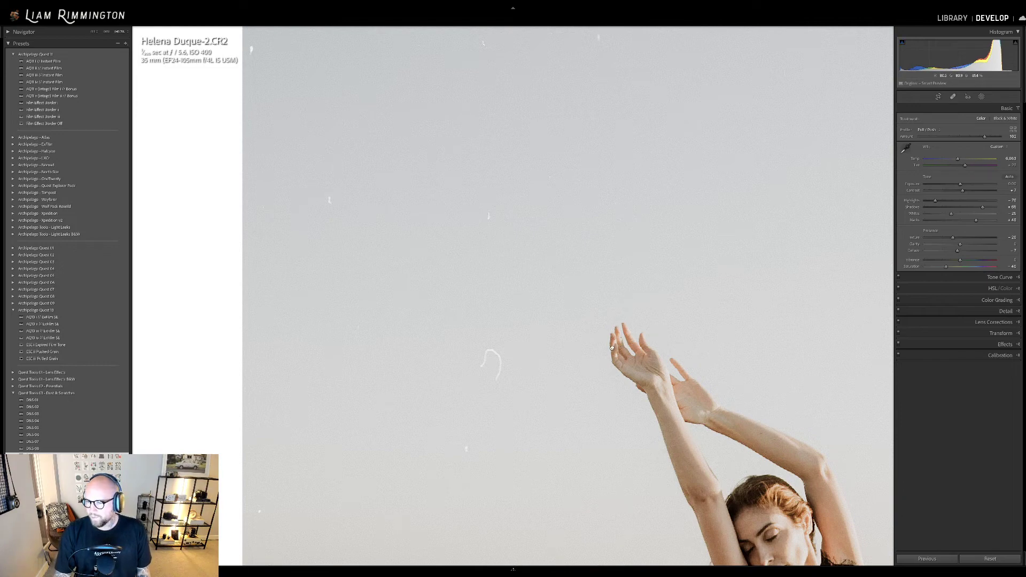
{"action": "left_click", "coordinate": [563, 355]}
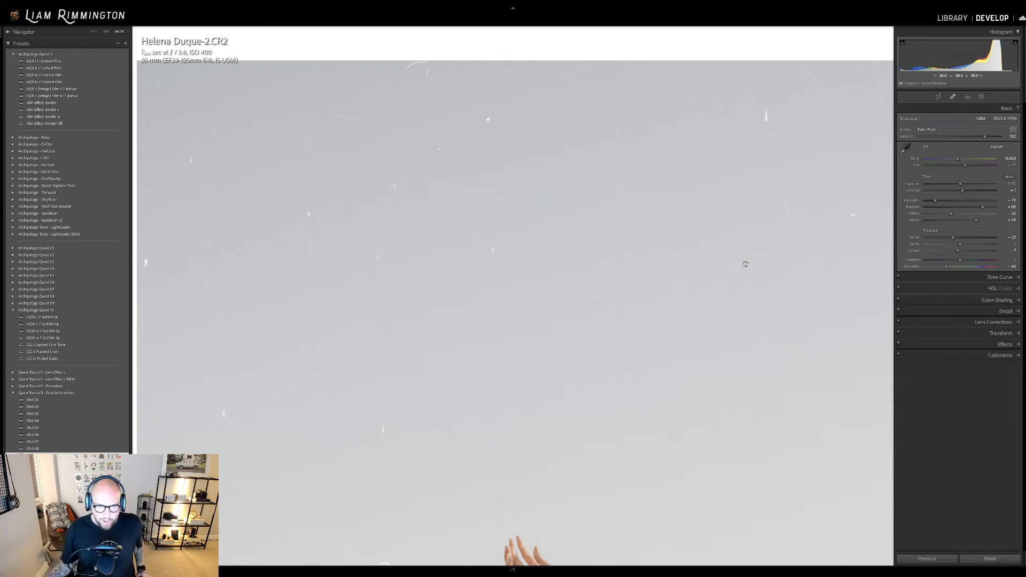
{"action": "left_click", "coordinate": [695, 278]}
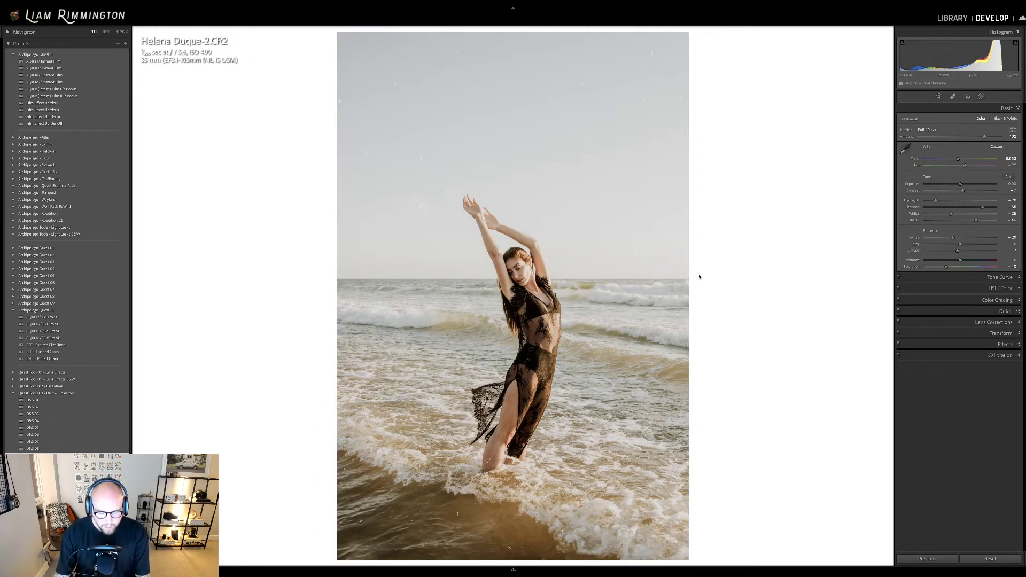
Go back to the Library grid to reach the horse portrait
{"action": "key", "text": "g"}
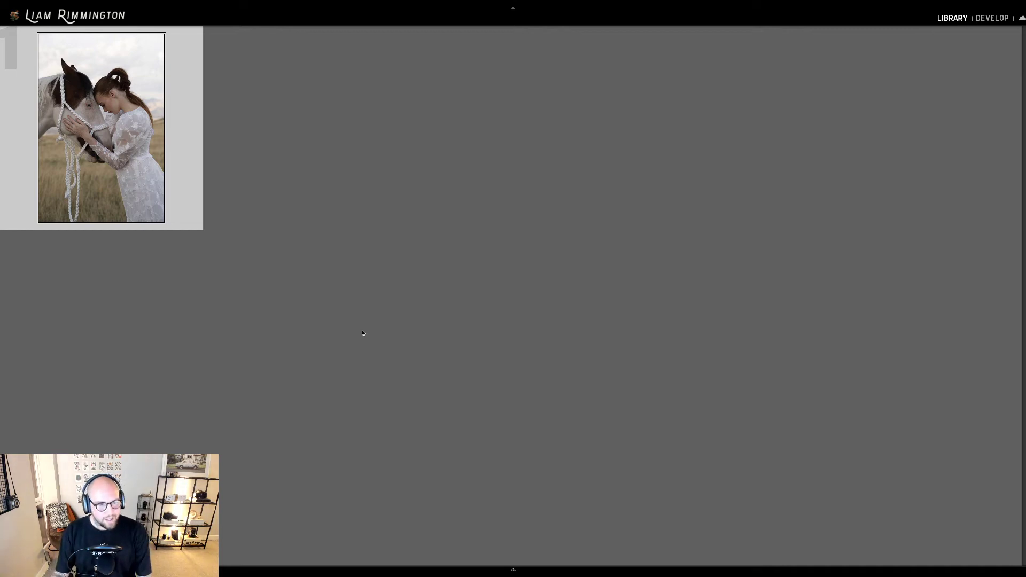
Open the horse portrait in Develop, raise Exposure to +0.60, warm Temp, and apply AQ11 ii Instant Film
{"action": "key", "text": "d"}
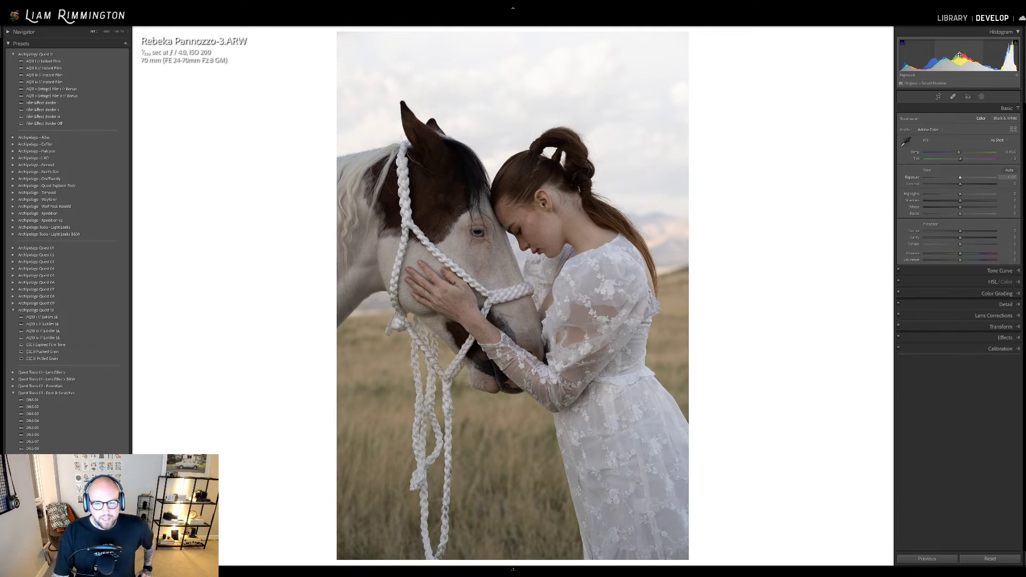
{"action": "left_click_drag", "start_coordinate": [960, 55], "coordinate": [973, 56]}
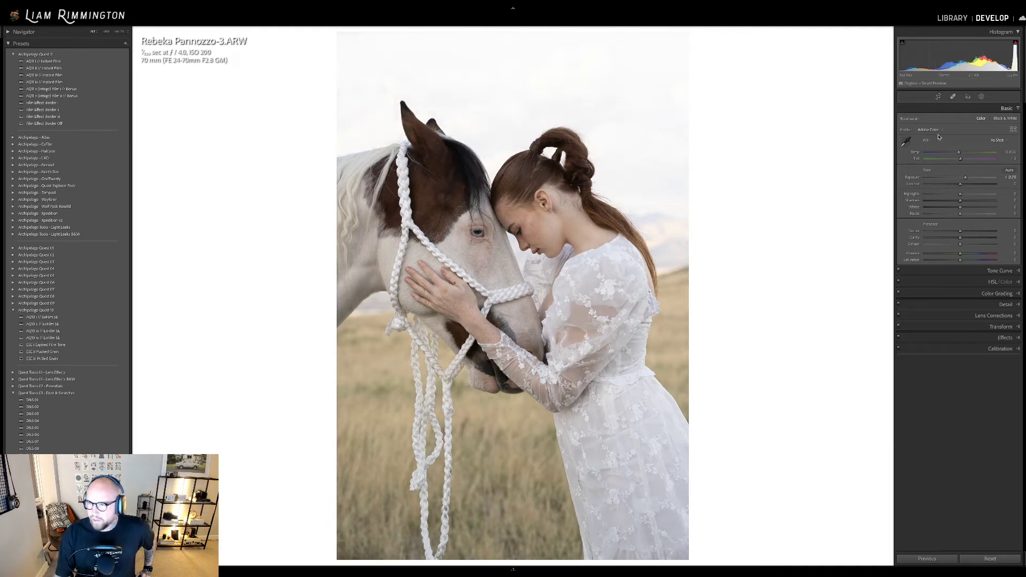
{"action": "left_click_drag", "start_coordinate": [960, 154], "coordinate": [970, 154]}
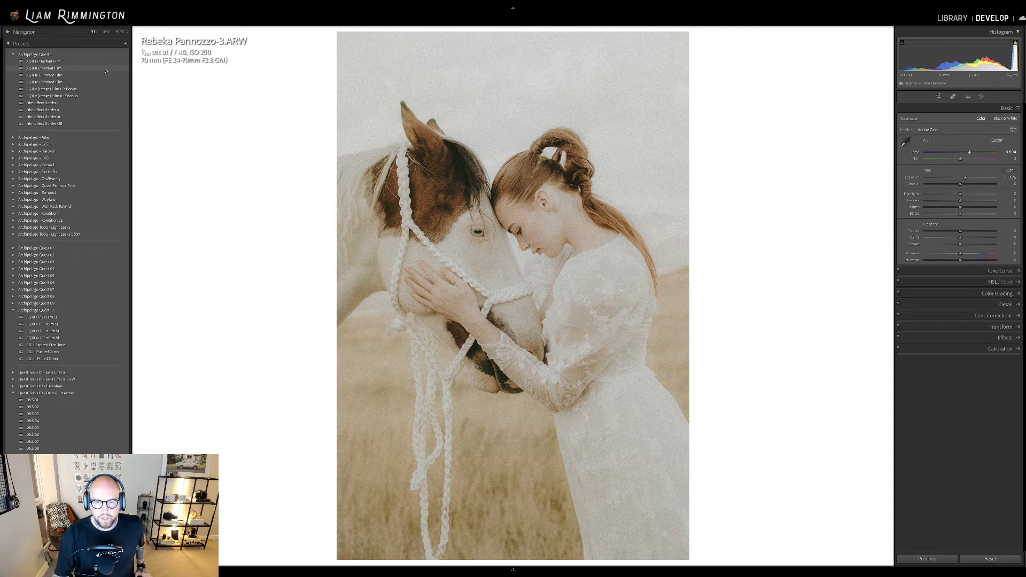
{"action": "left_click", "coordinate": [106, 70]}
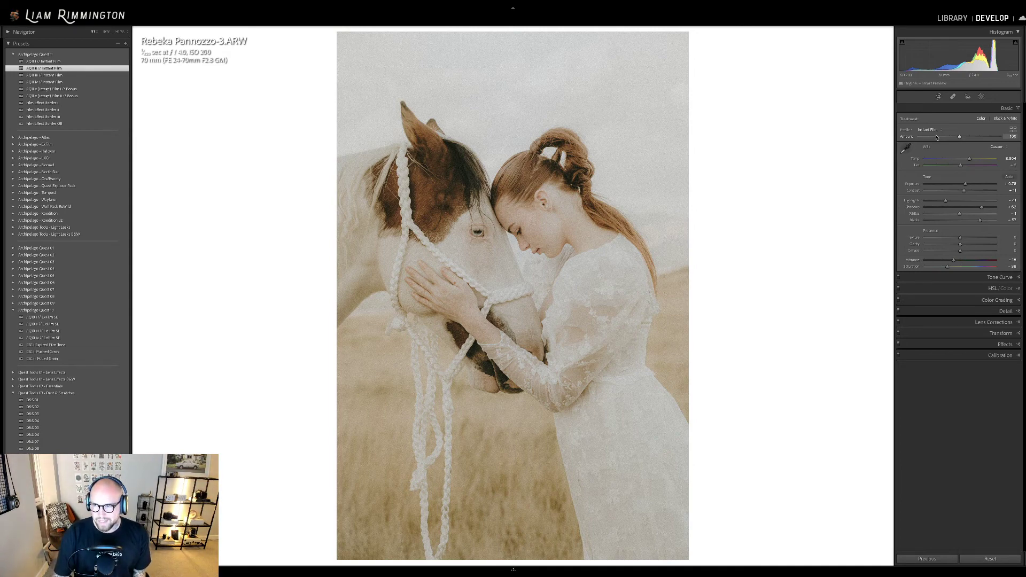
Test the Instant Film profile Amount from zero to above full, then reset it to 100
{"action": "left_click_drag", "start_coordinate": [961, 139], "coordinate": [929, 143]}
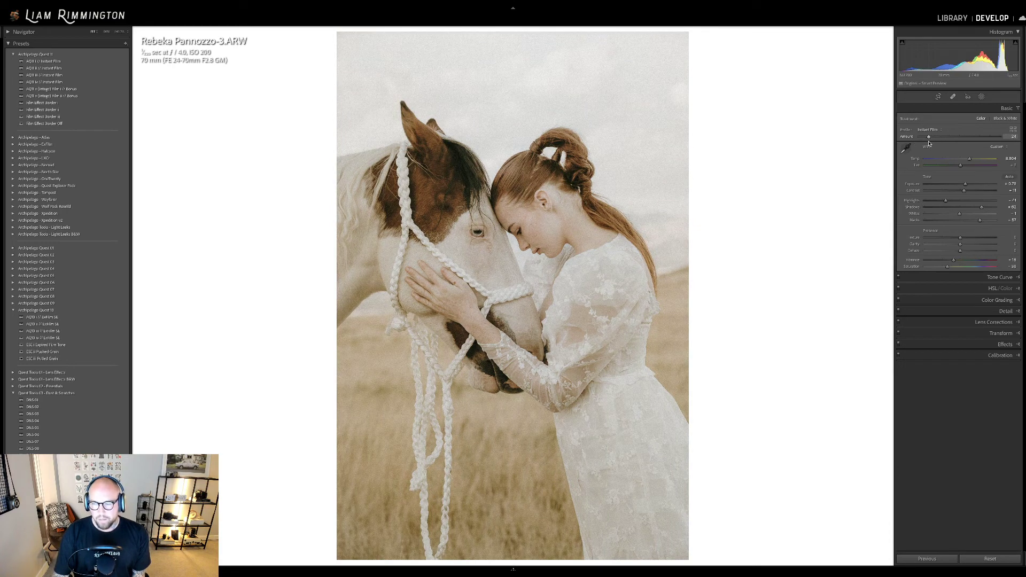
{"action": "left_click_drag", "start_coordinate": [929, 143], "coordinate": [964, 152]}
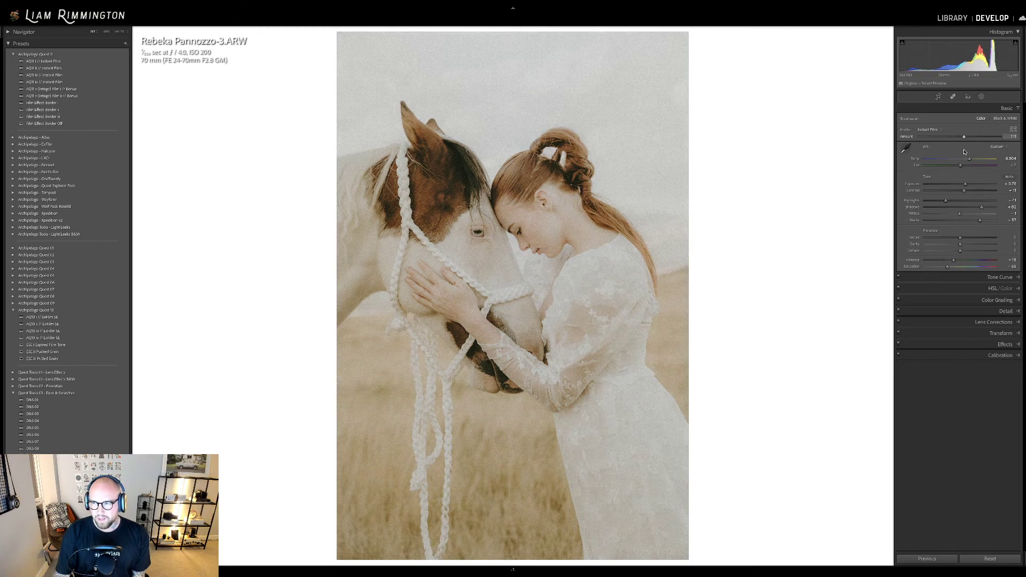
{"action": "double_click", "coordinate": [907, 137]}
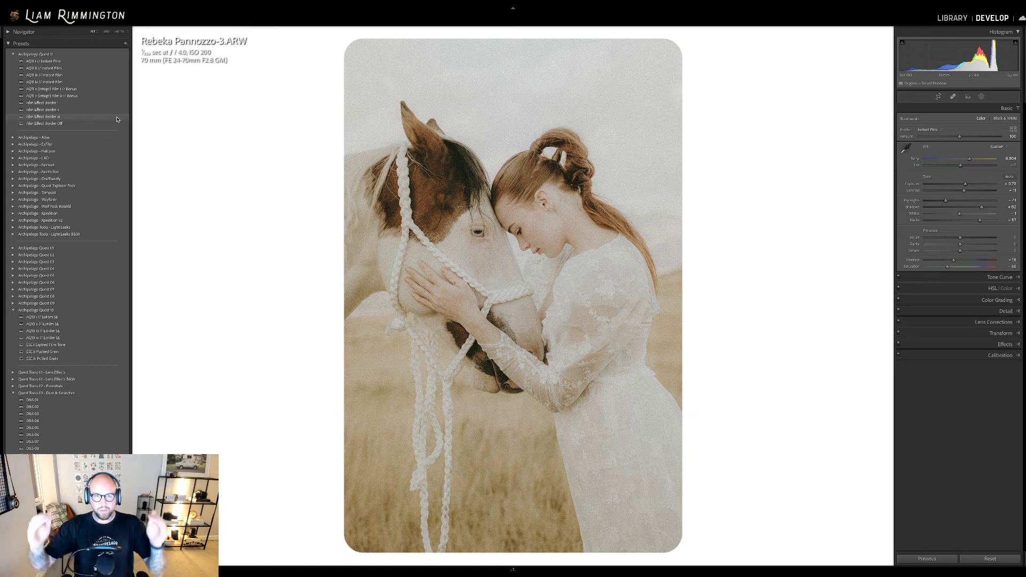
Apply Film Effect Border ii, then AQ11 v Vintage Film i Bonus with profile strength about 20
{"action": "left_click", "coordinate": [117, 119]}
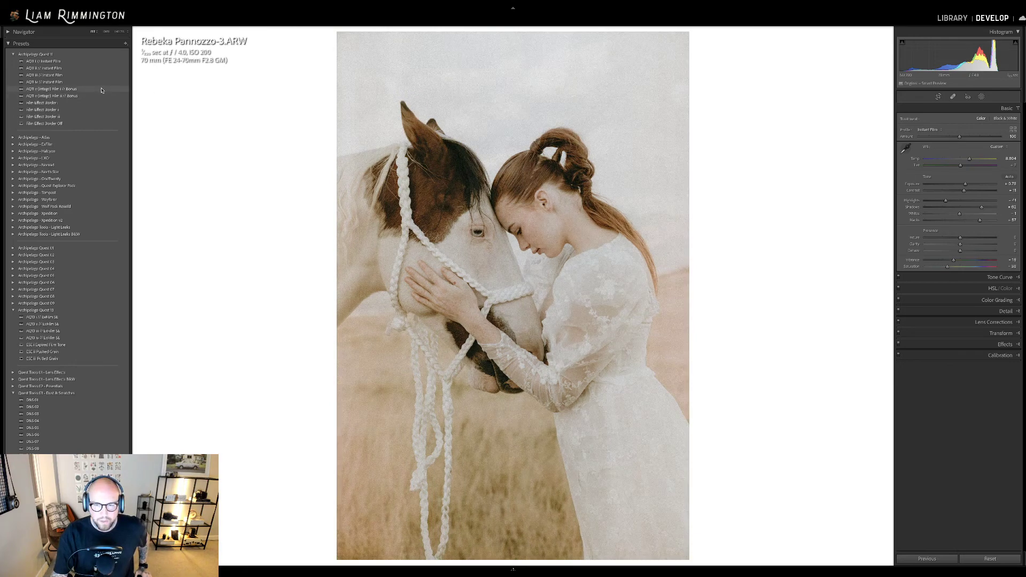
{"action": "left_click", "coordinate": [102, 90]}
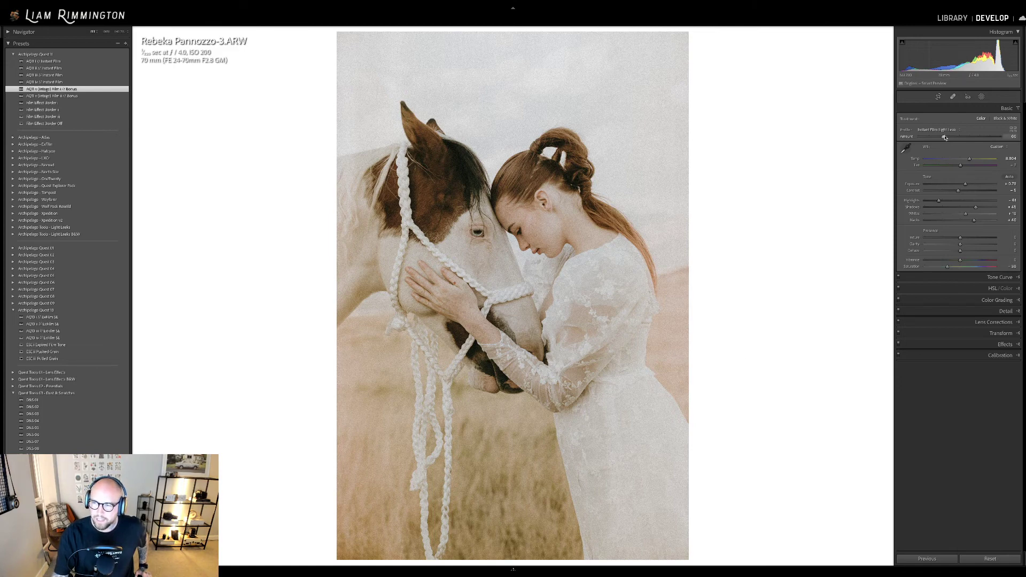
{"action": "mouse_move", "coordinate": [945, 138]}
{"action": "left_mouse_down"}
{"action": "mouse_move", "coordinate": [993, 137]}
{"action": "mouse_move", "coordinate": [920, 147]}
{"action": "mouse_move", "coordinate": [979, 148]}
{"action": "mouse_move", "coordinate": [925, 151]}
{"action": "mouse_move", "coordinate": [944, 151]}
{"action": "left_mouse_up"}
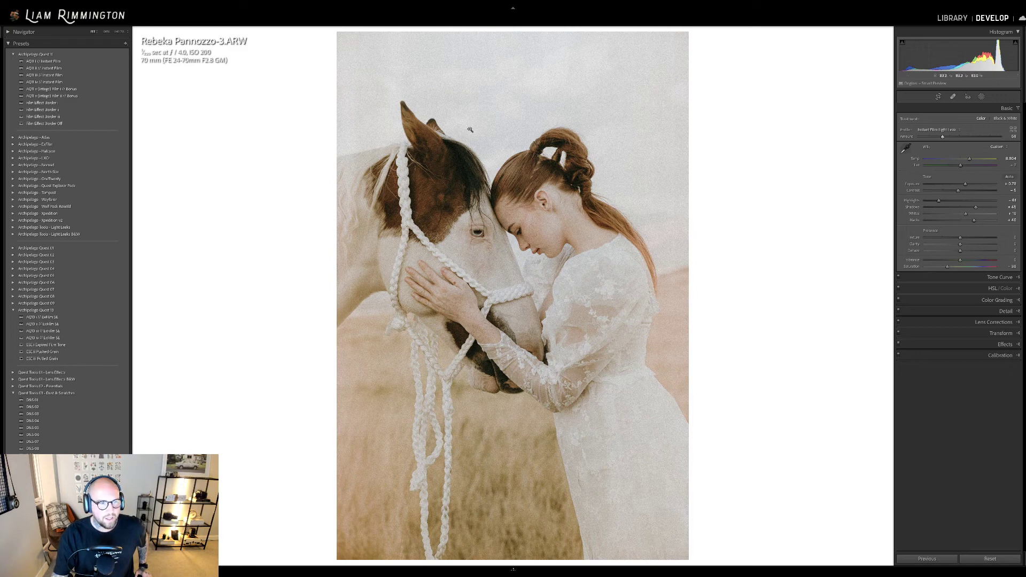
Apply the vintage Film ii Bonus preset at lowered strength and add the rounded white Film Effect Border ii
{"action": "left_click", "coordinate": [109, 96]}
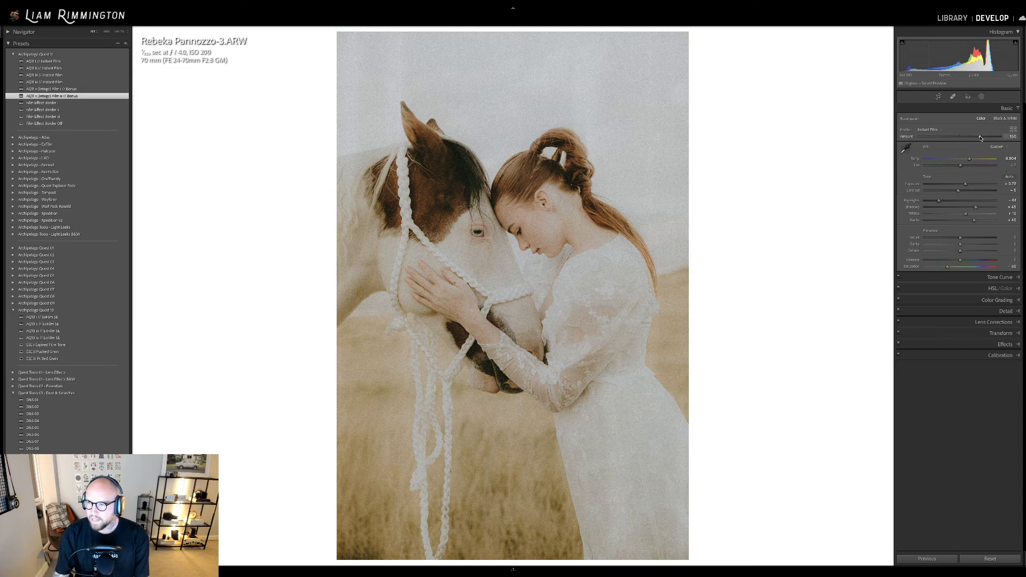
{"action": "mouse_move", "coordinate": [980, 137]}
{"action": "left_mouse_down"}
{"action": "mouse_move", "coordinate": [948, 139]}
{"action": "mouse_move", "coordinate": [983, 138]}
{"action": "left_mouse_up"}
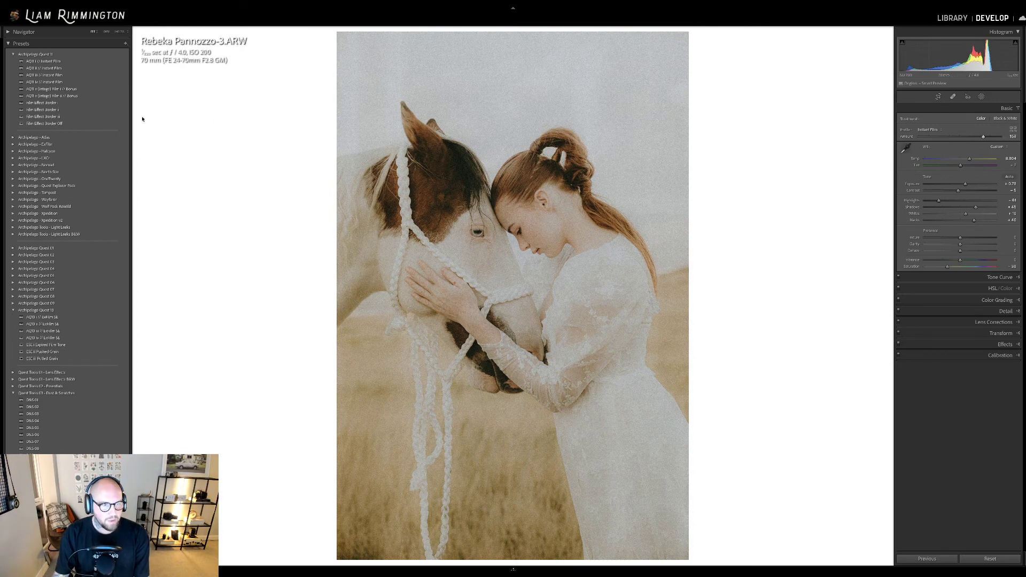
{"action": "left_click", "coordinate": [110, 117]}
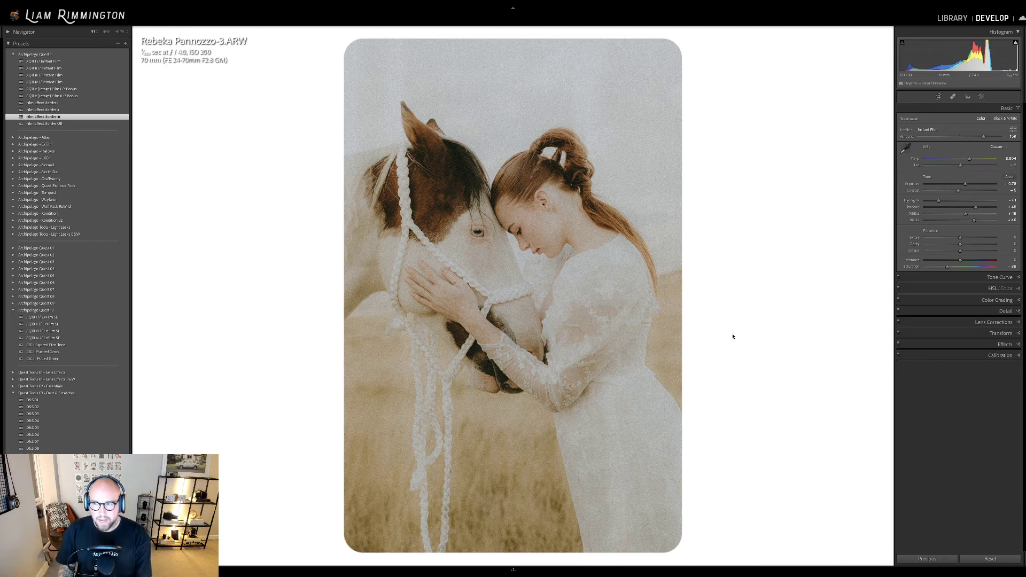
Crop to a 1 x 1 square, shifting the photo down so the horse's ears and hair fit
{"action": "key", "text": "r"}
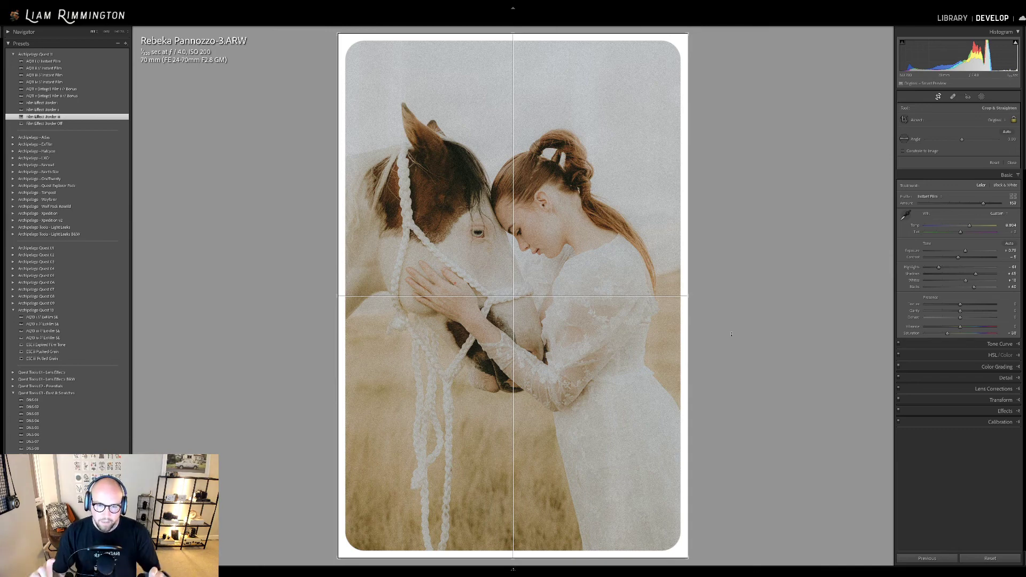
{"action": "left_click", "coordinate": [992, 120]}
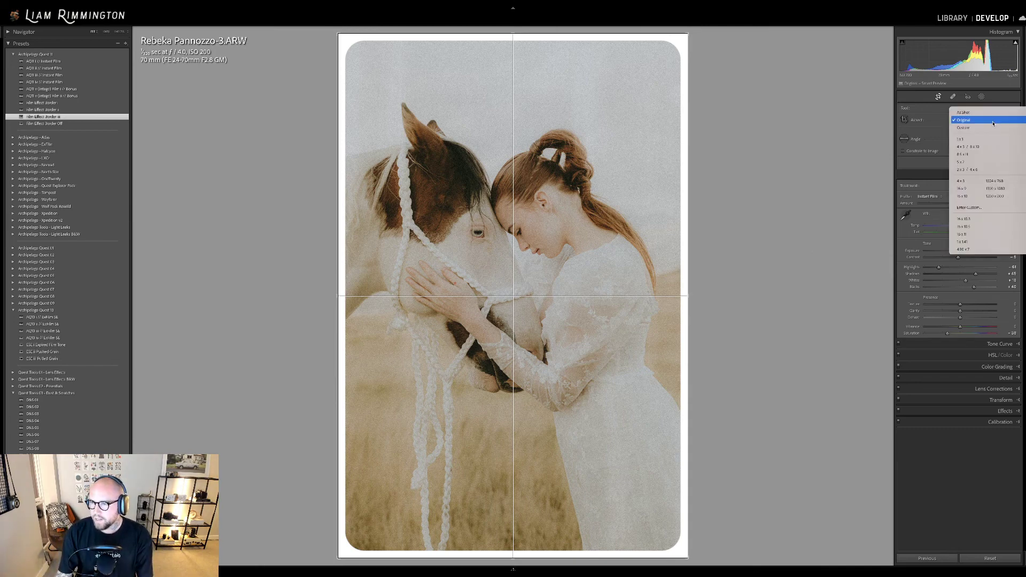
{"action": "left_click", "coordinate": [987, 139]}
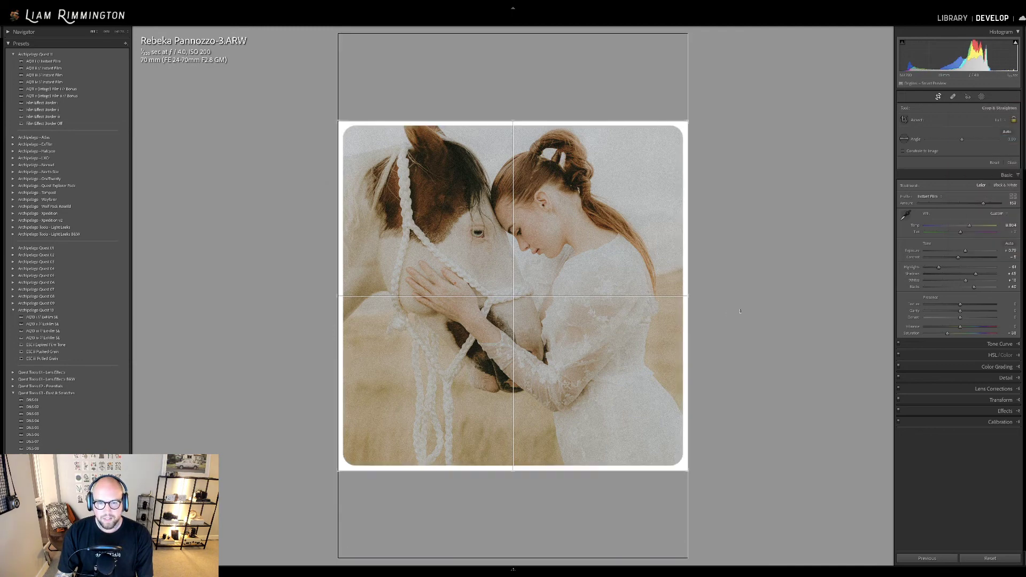
{"action": "left_click_drag", "start_coordinate": [593, 221], "coordinate": [596, 250]}
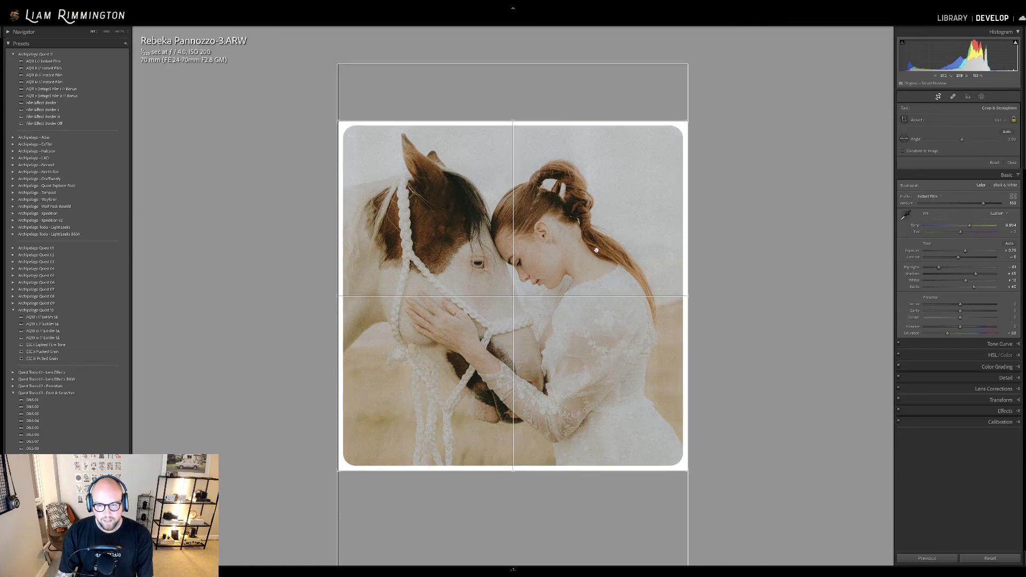
{"action": "key", "text": "Return"}
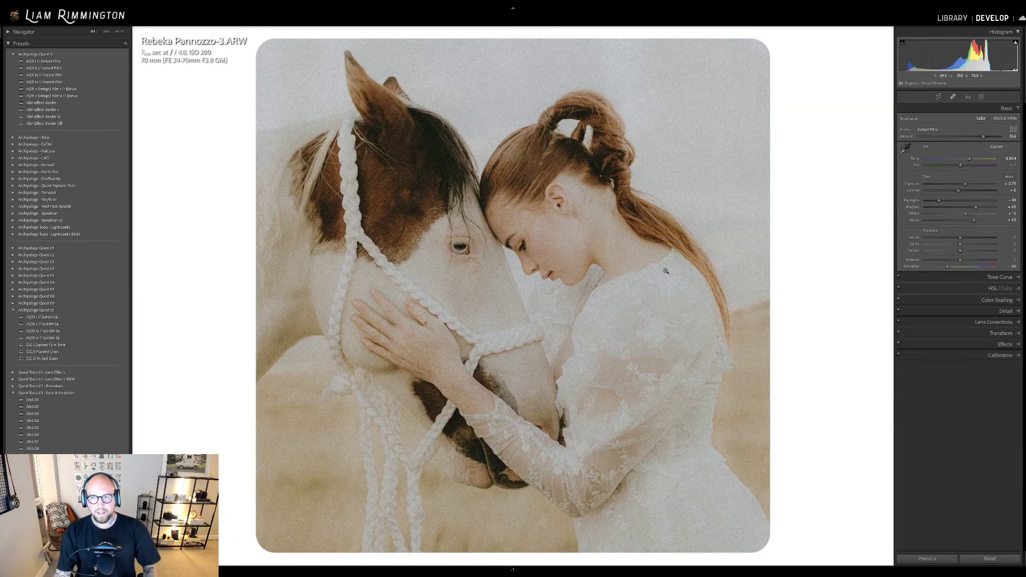
Zoom out to the whole bordered photo, try the D&S 06 dust overlay, then settle on D&S 03
{"action": "left_click", "coordinate": [653, 319]}
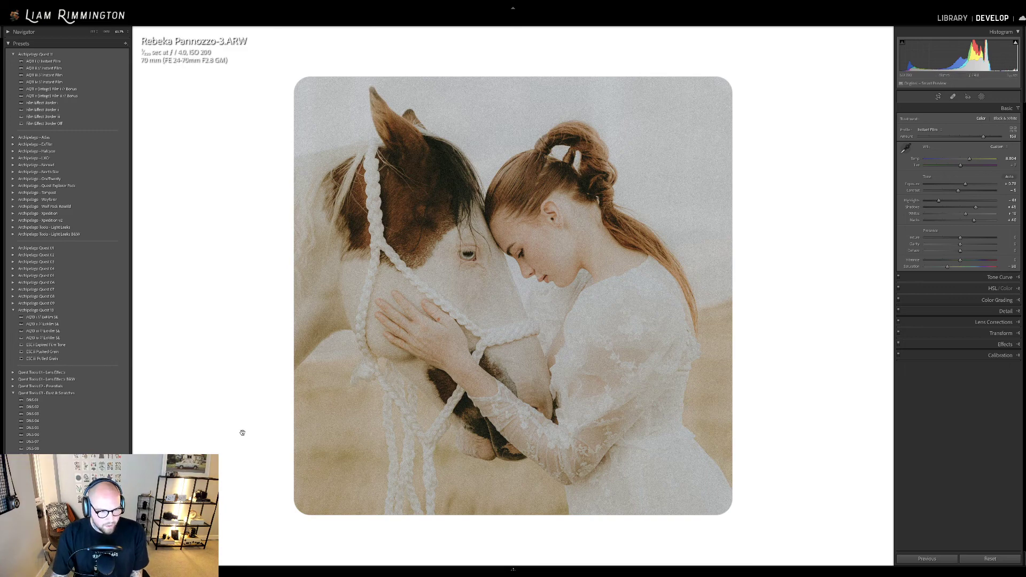
{"action": "left_click", "coordinate": [114, 437]}
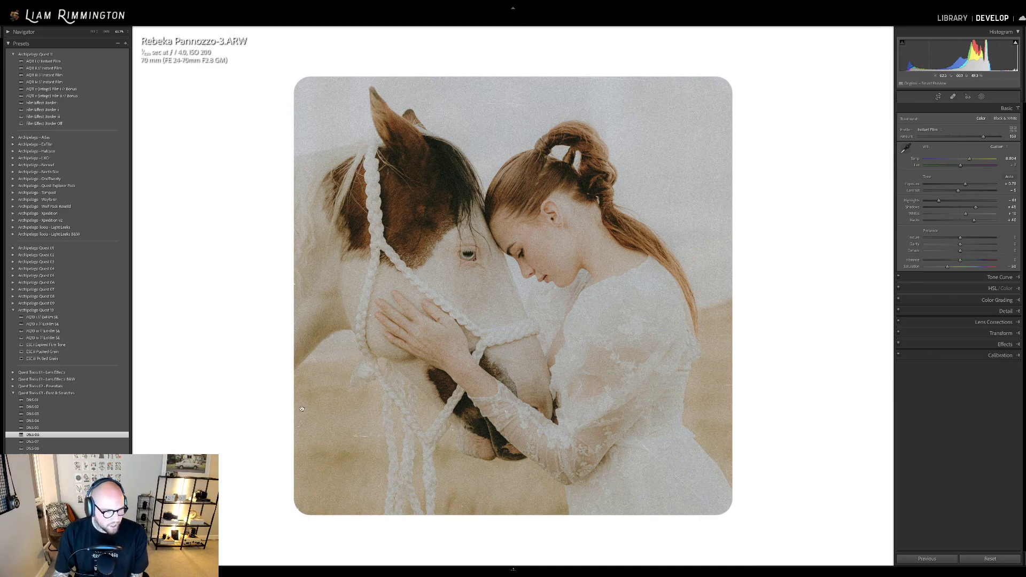
{"action": "left_click", "coordinate": [101, 414]}
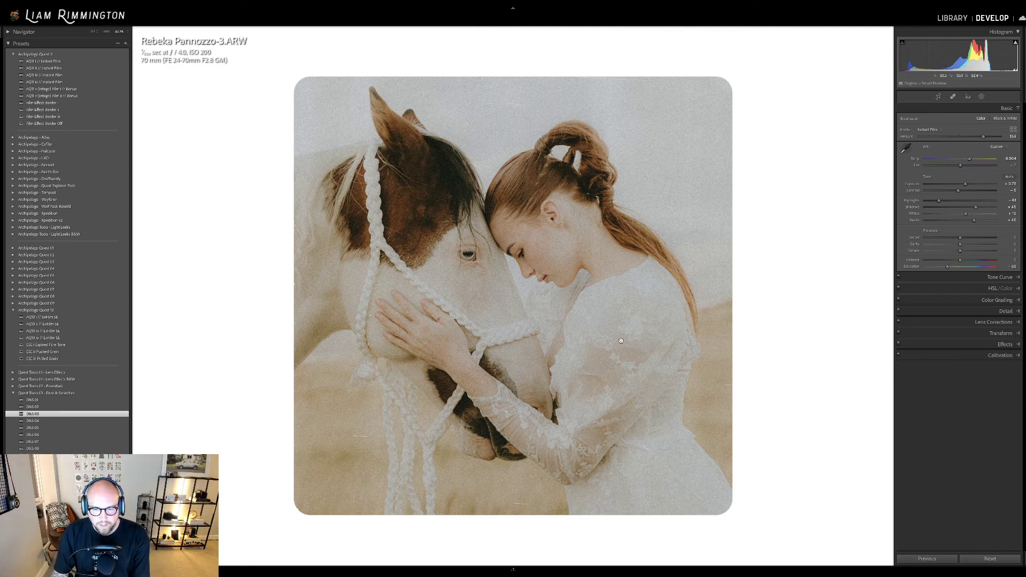
{"action": "scroll", "coordinate": [362, 398], "scroll_direction": "up", "scroll_amount": 2}
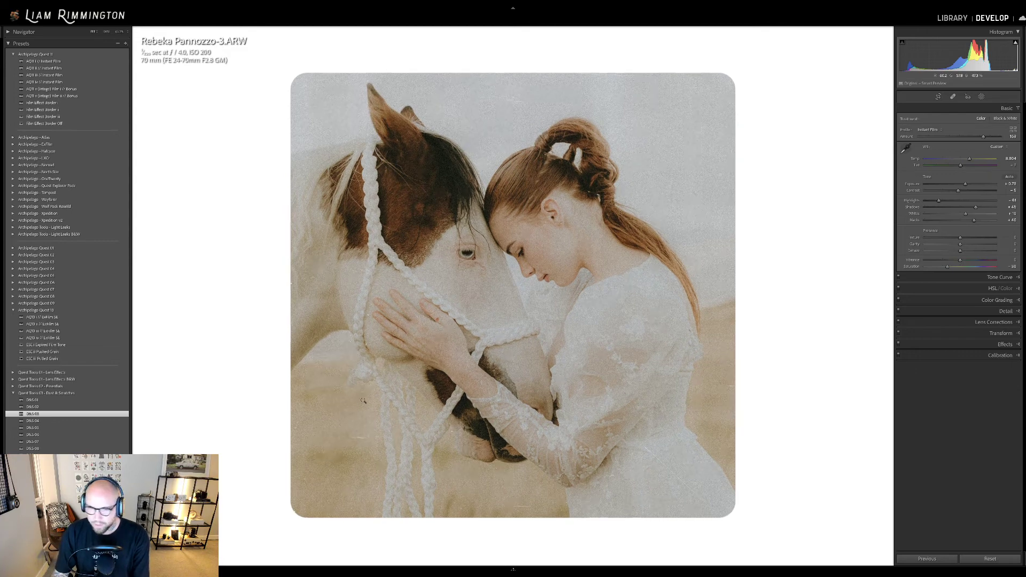
{"action": "scroll", "coordinate": [370, 422], "scroll_direction": "up", "scroll_amount": 2}
{"action": "scroll", "coordinate": [370, 422], "scroll_direction": "up", "scroll_amount": 2}
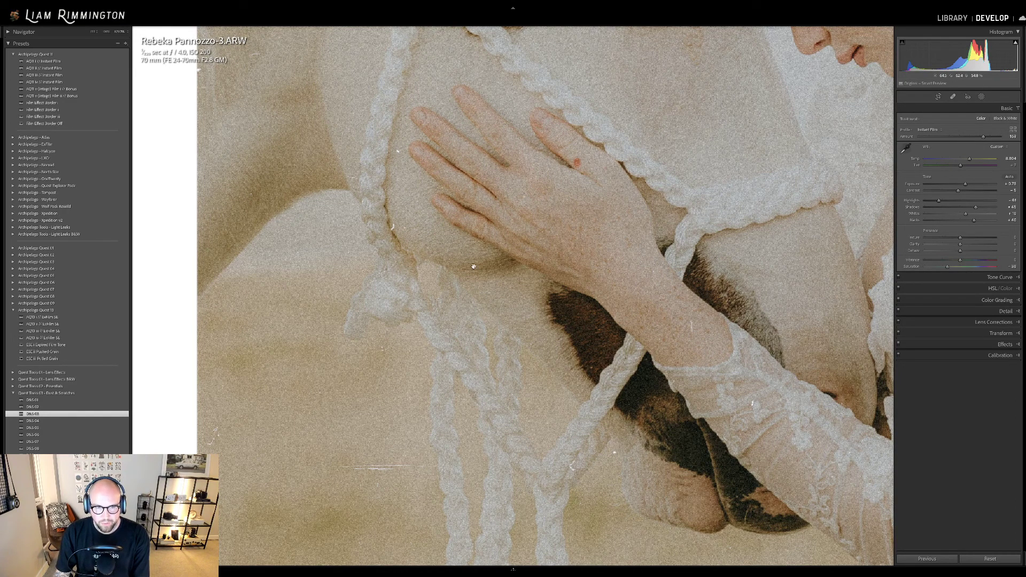
{"action": "left_click_drag", "start_coordinate": [303, 227], "coordinate": [319, 179]}
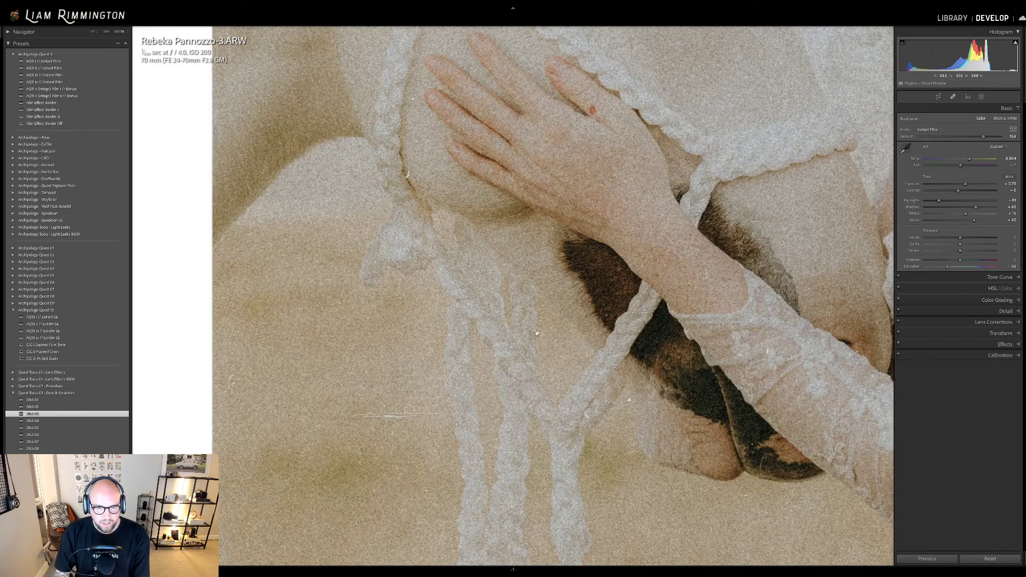
{"action": "left_click_drag", "start_coordinate": [508, 427], "coordinate": [513, 368]}
{"action": "left_click_drag", "start_coordinate": [615, 196], "coordinate": [407, 482]}
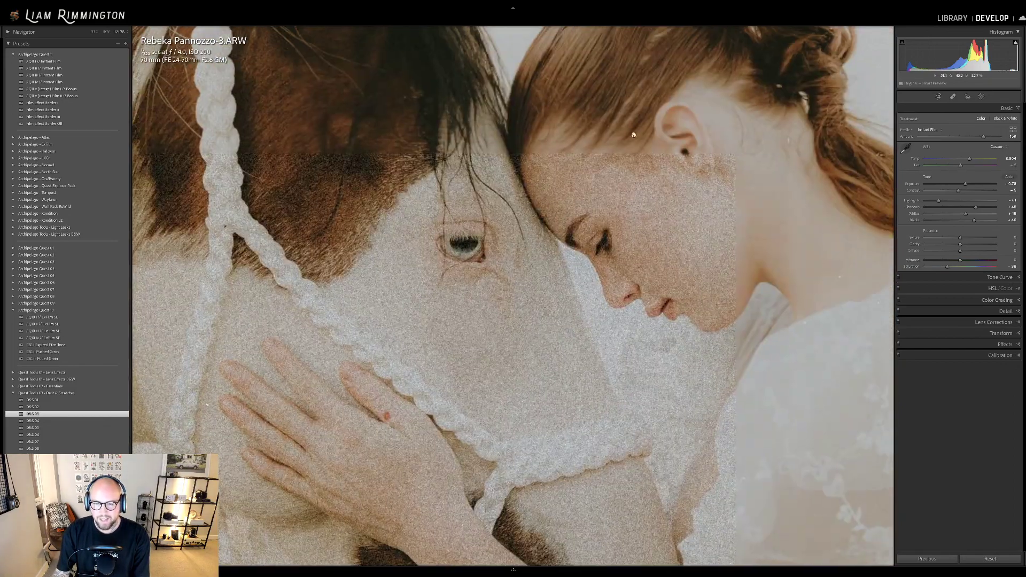
{"action": "left_click_drag", "start_coordinate": [634, 133], "coordinate": [570, 343]}
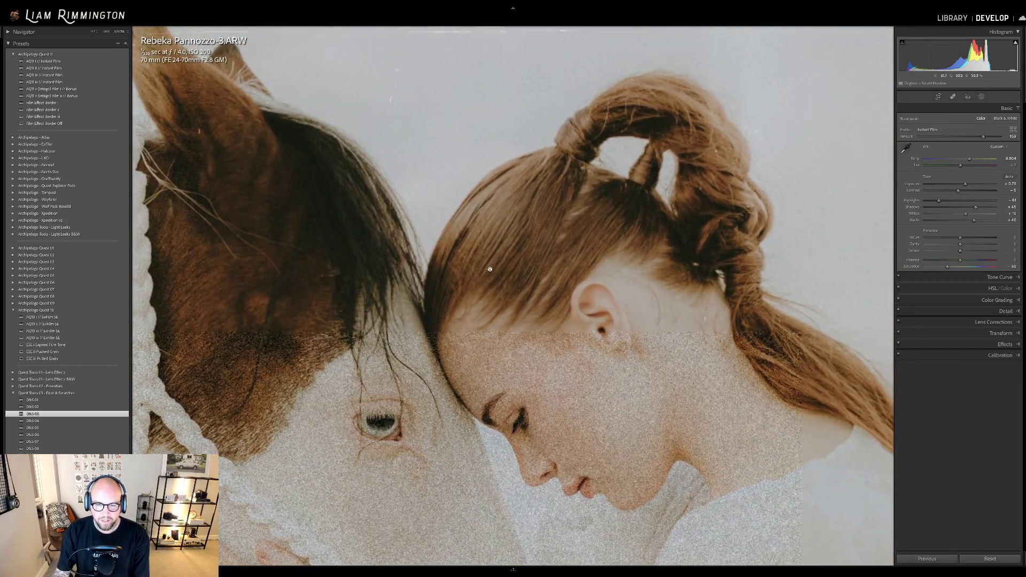
{"action": "left_click_drag", "start_coordinate": [490, 269], "coordinate": [717, 211]}
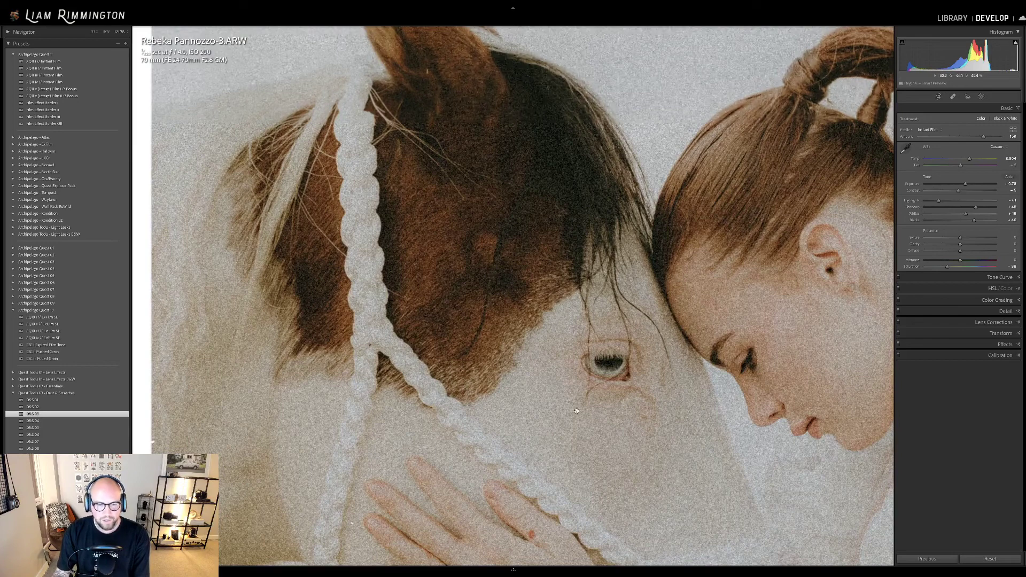
{"action": "left_click", "coordinate": [678, 395]}
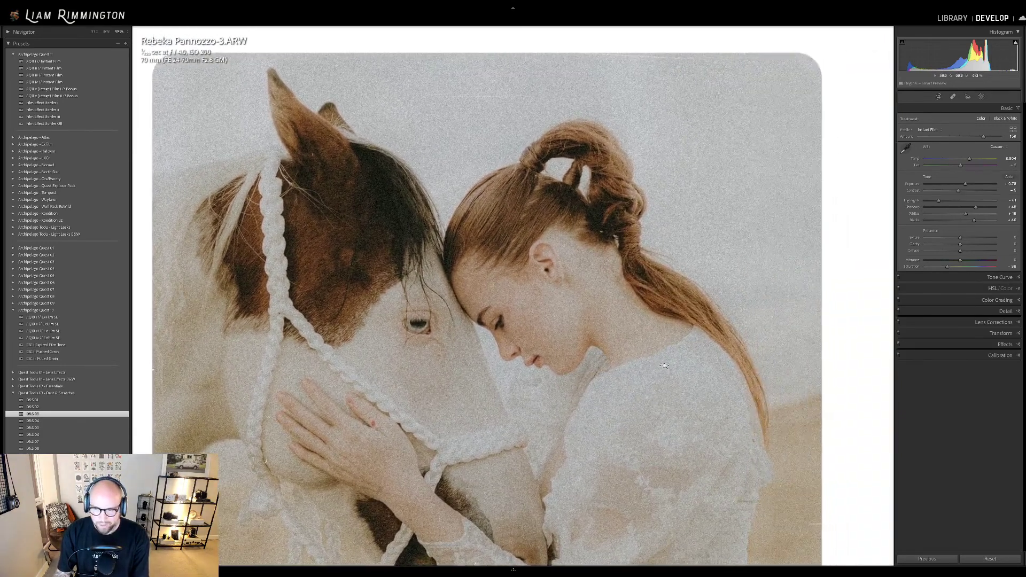
{"action": "key", "text": "ctrl+minus"}
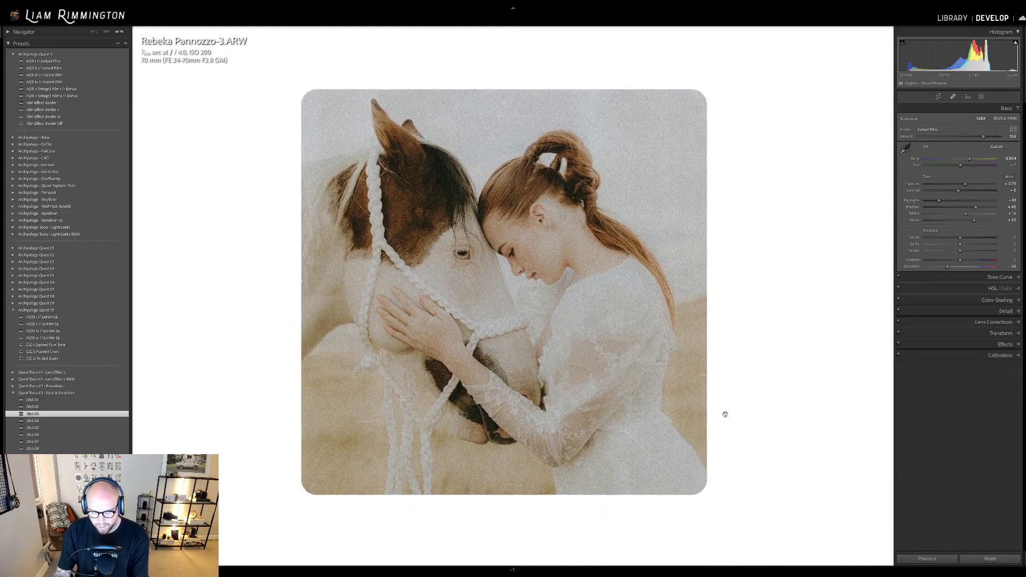
{"action": "key", "text": "ctrl+plus"}
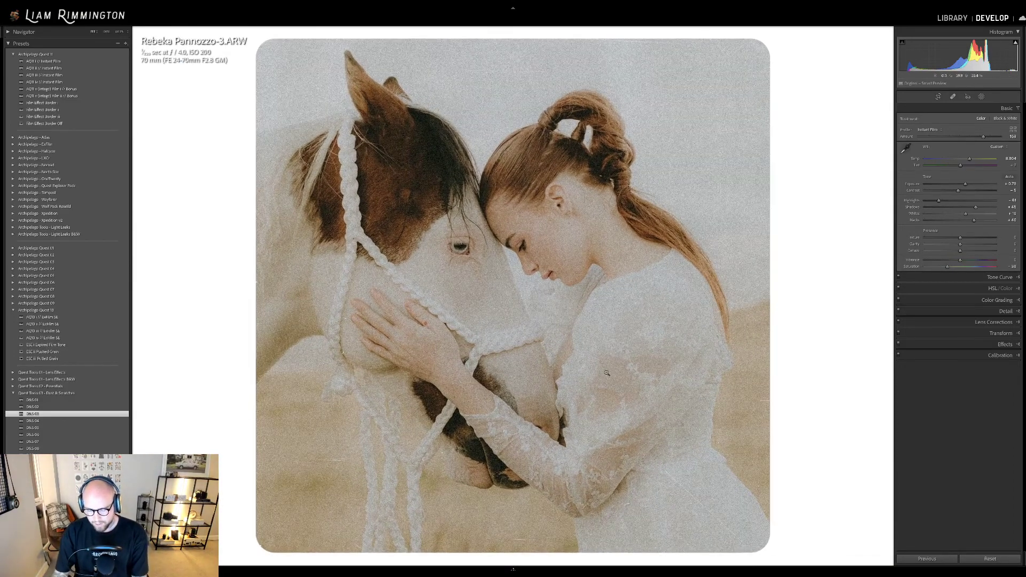
{"action": "key", "text": "backslash"}
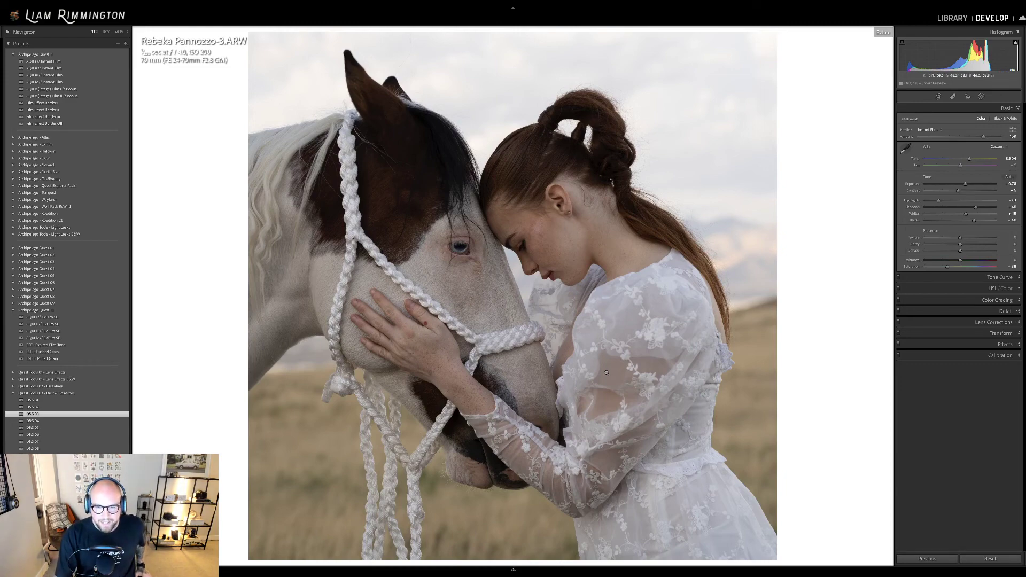
{"action": "key", "text": "backslash"}
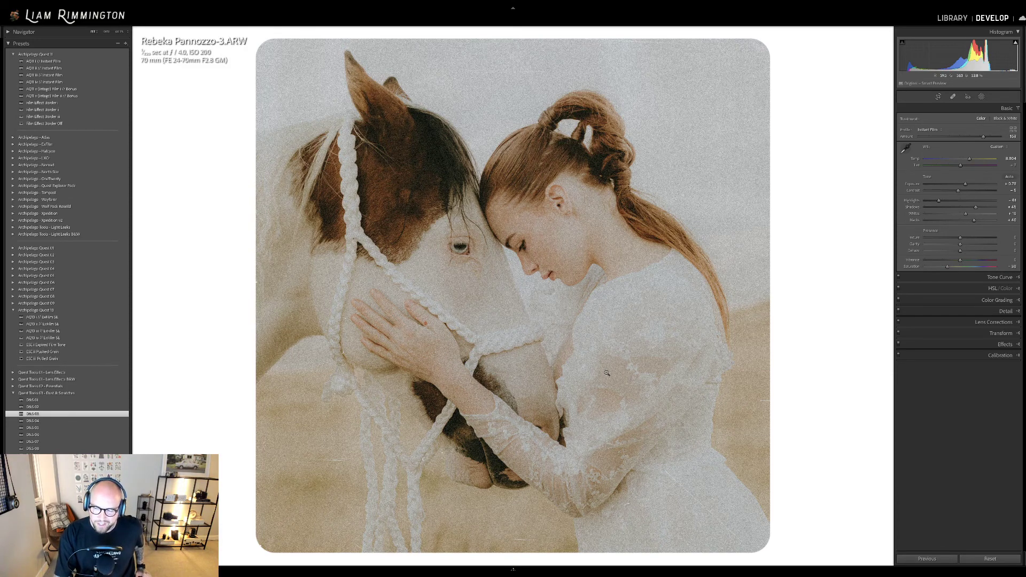
{"action": "key", "text": "backslash"}
{"action": "key", "text": "backslash"}
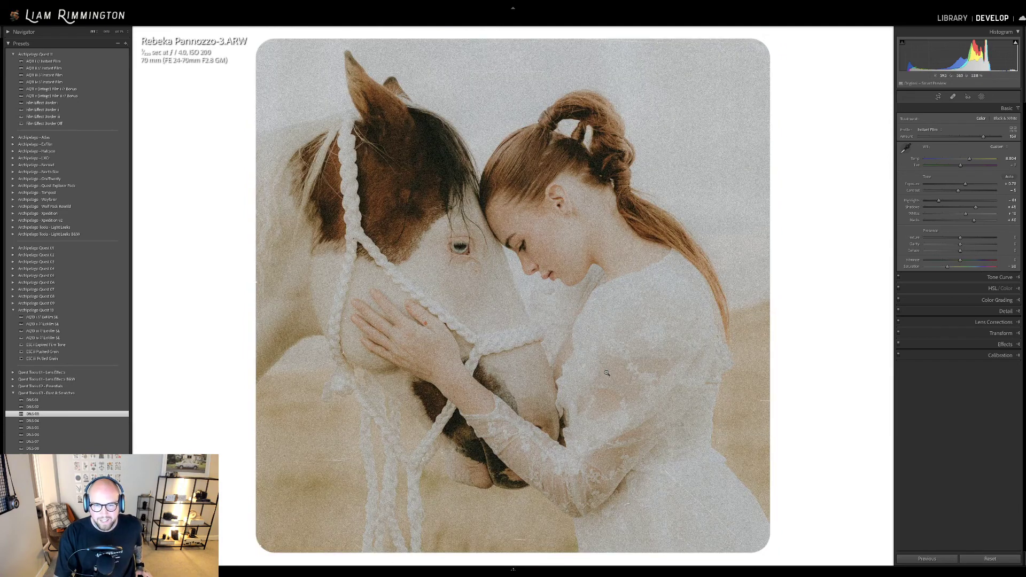
{"action": "key", "text": "backslash"}
{"action": "key", "text": "backslash"}
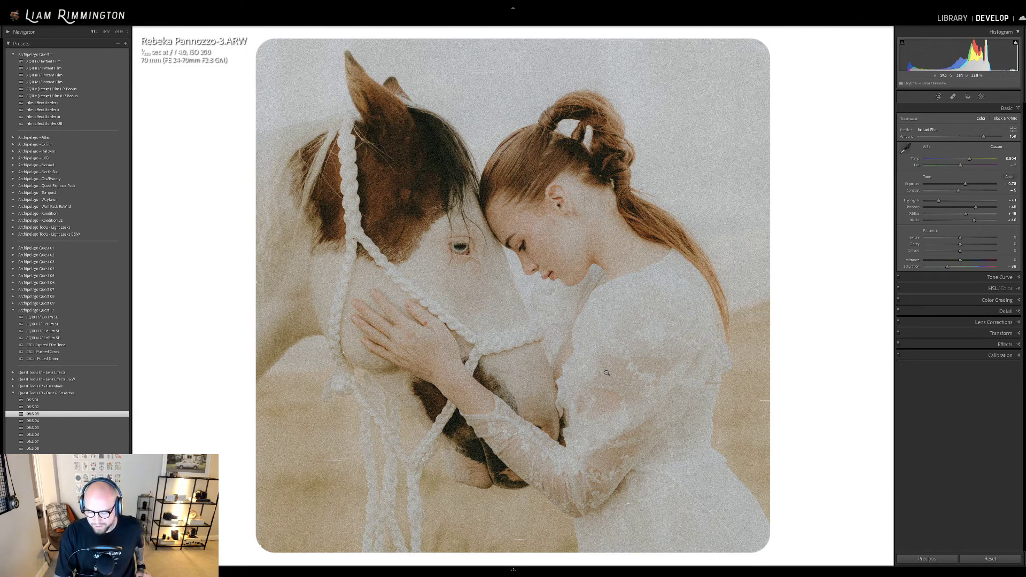
{"action": "key", "text": "backslash"}
{"action": "key", "text": "backslash"}
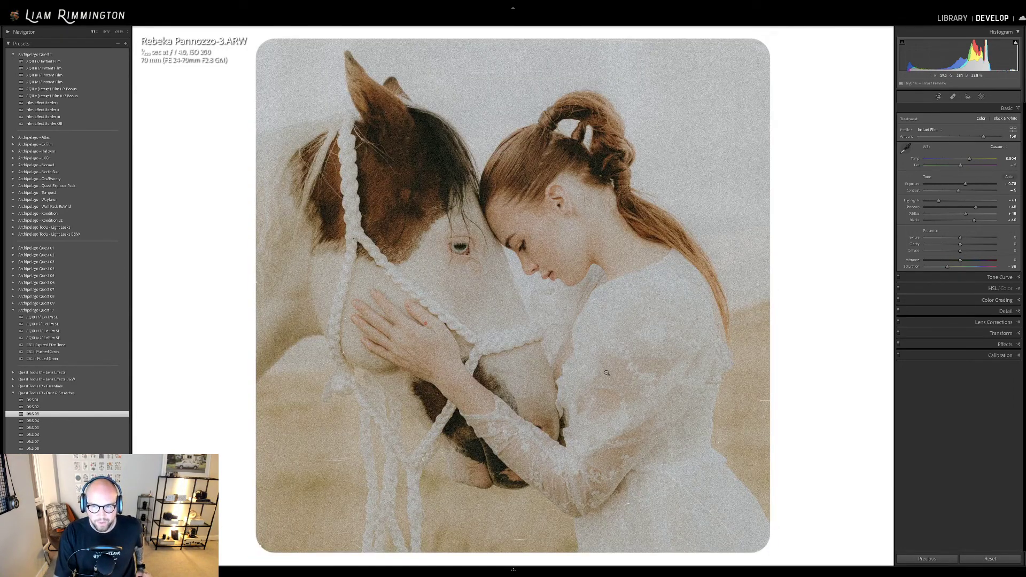